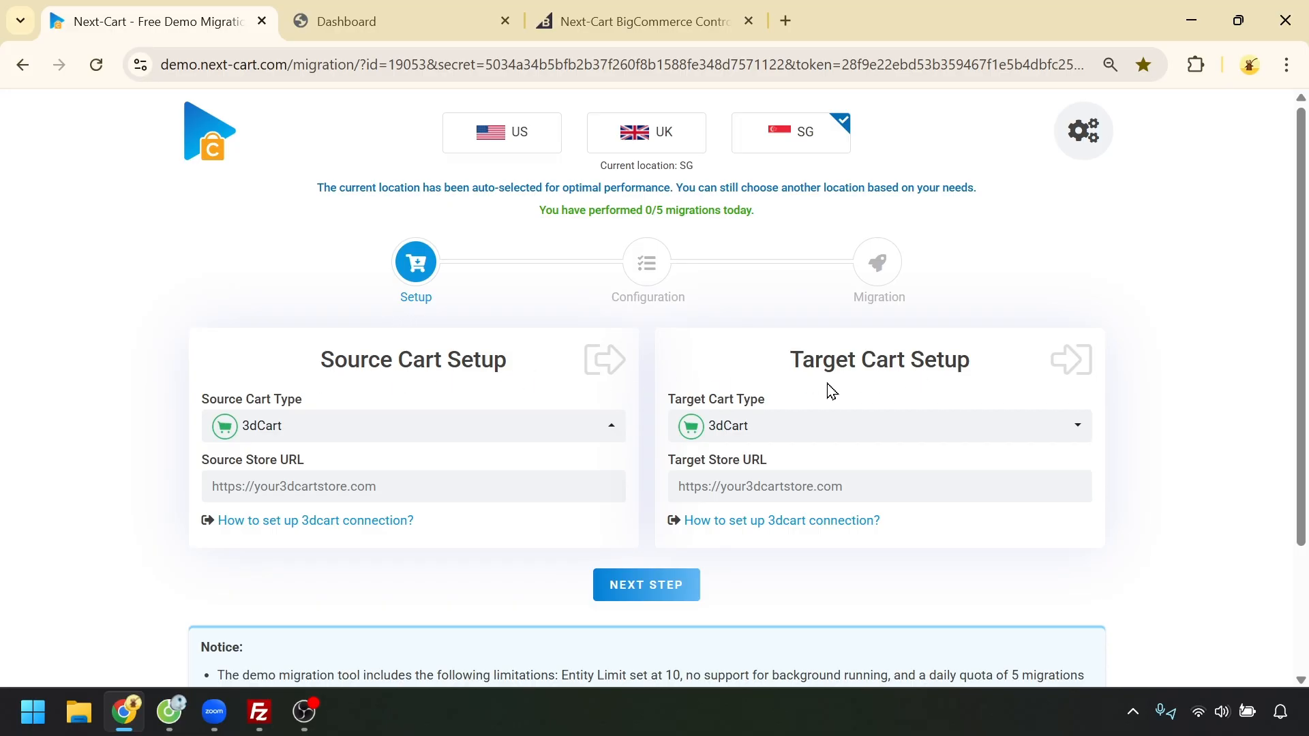
- Set the source cart type to OpenCart and the target cart type to BigCommerce
{"action": "left_click", "coordinate": [307, 426]}
{"action": "type", "text": "open"}
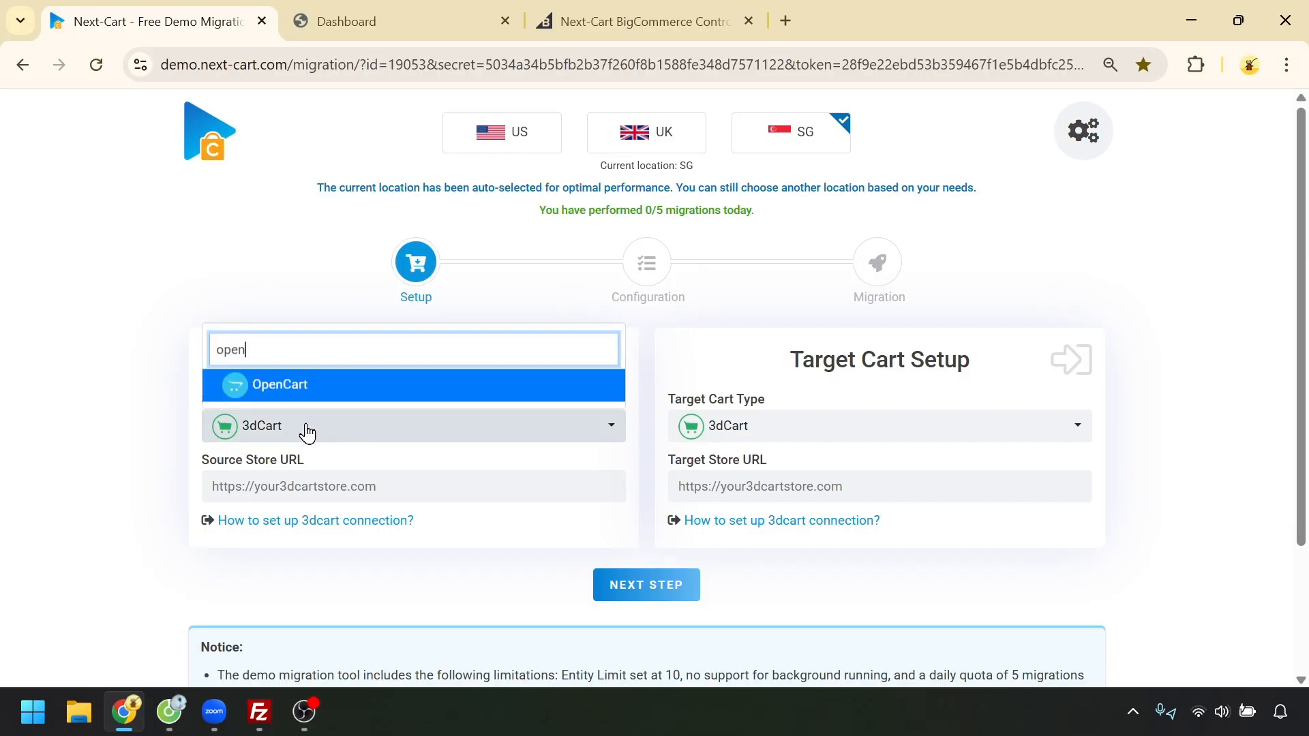
{"action": "left_click", "coordinate": [335, 398]}
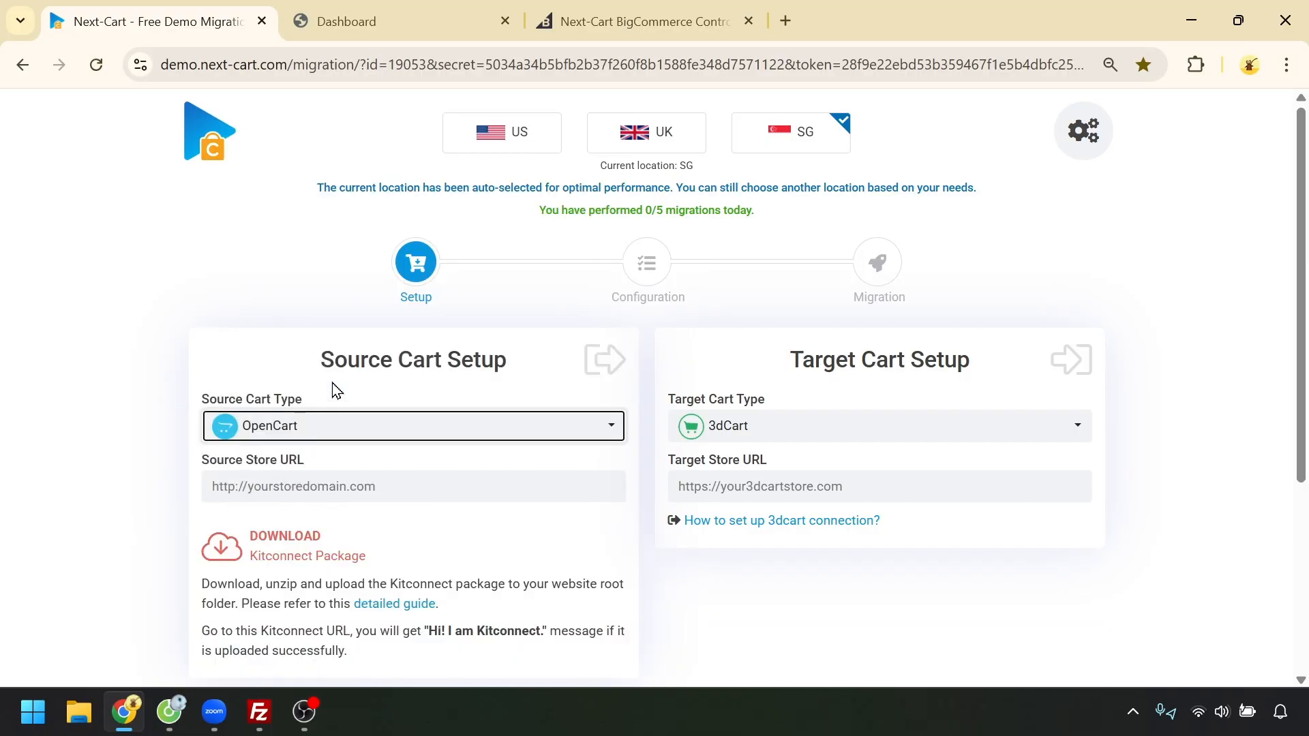
{"action": "left_click", "coordinate": [858, 434]}
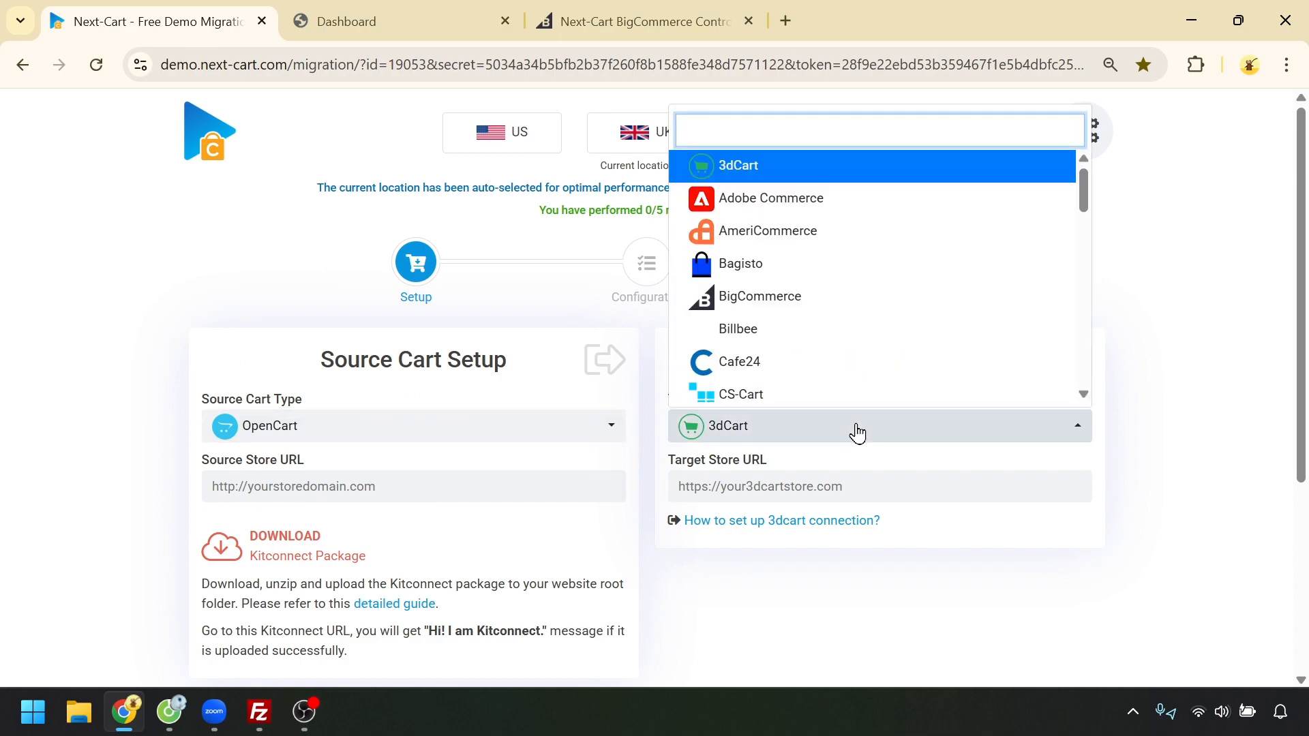
{"action": "left_click", "coordinate": [796, 297]}
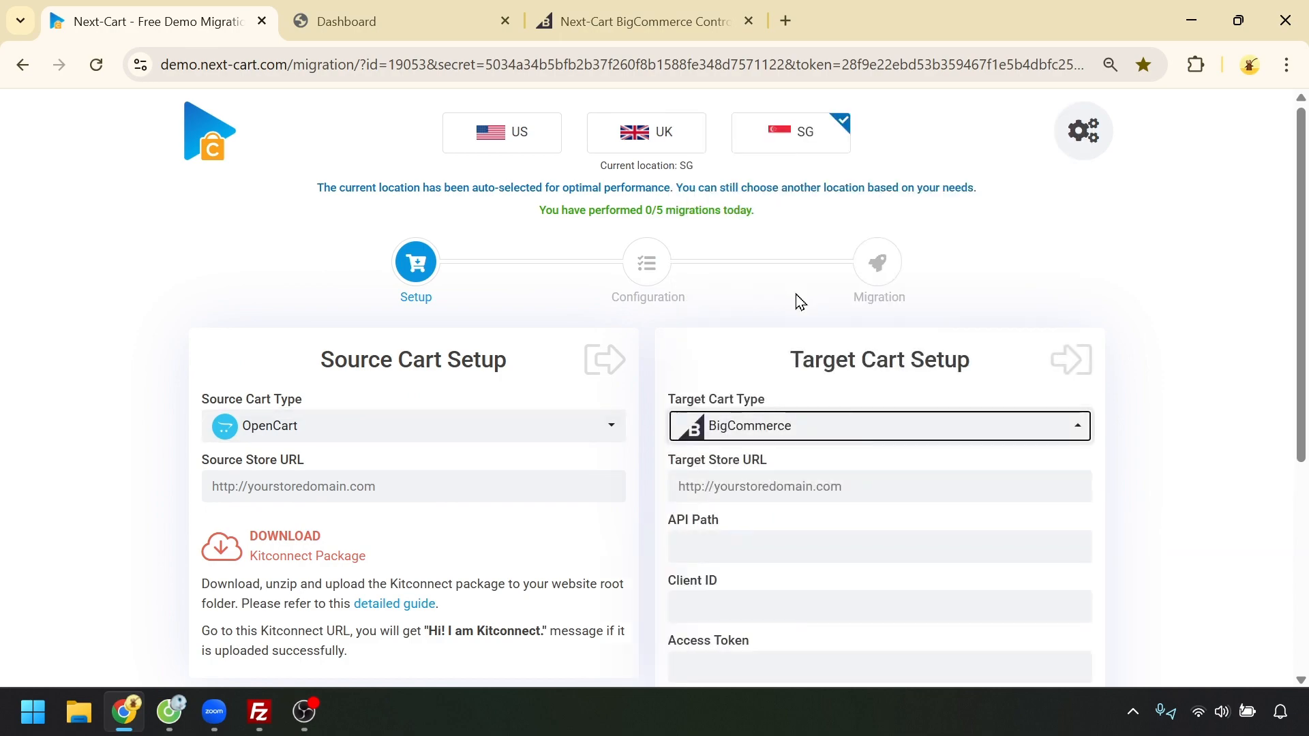
- Open the public storefront of the source shop from the OpenCart admin dashboard
{"action": "scroll", "coordinate": [794, 298], "scroll_direction": "down", "scroll_amount": 2}
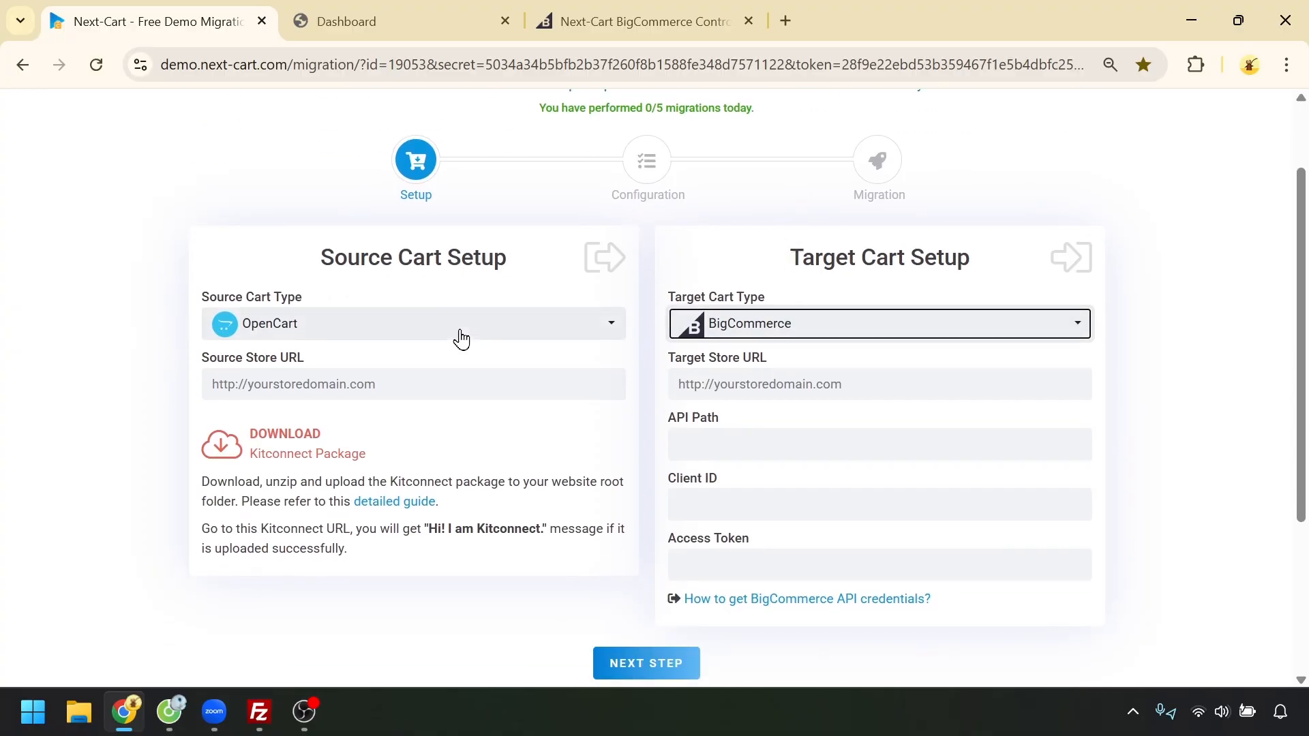
{"action": "left_click", "coordinate": [236, 381]}
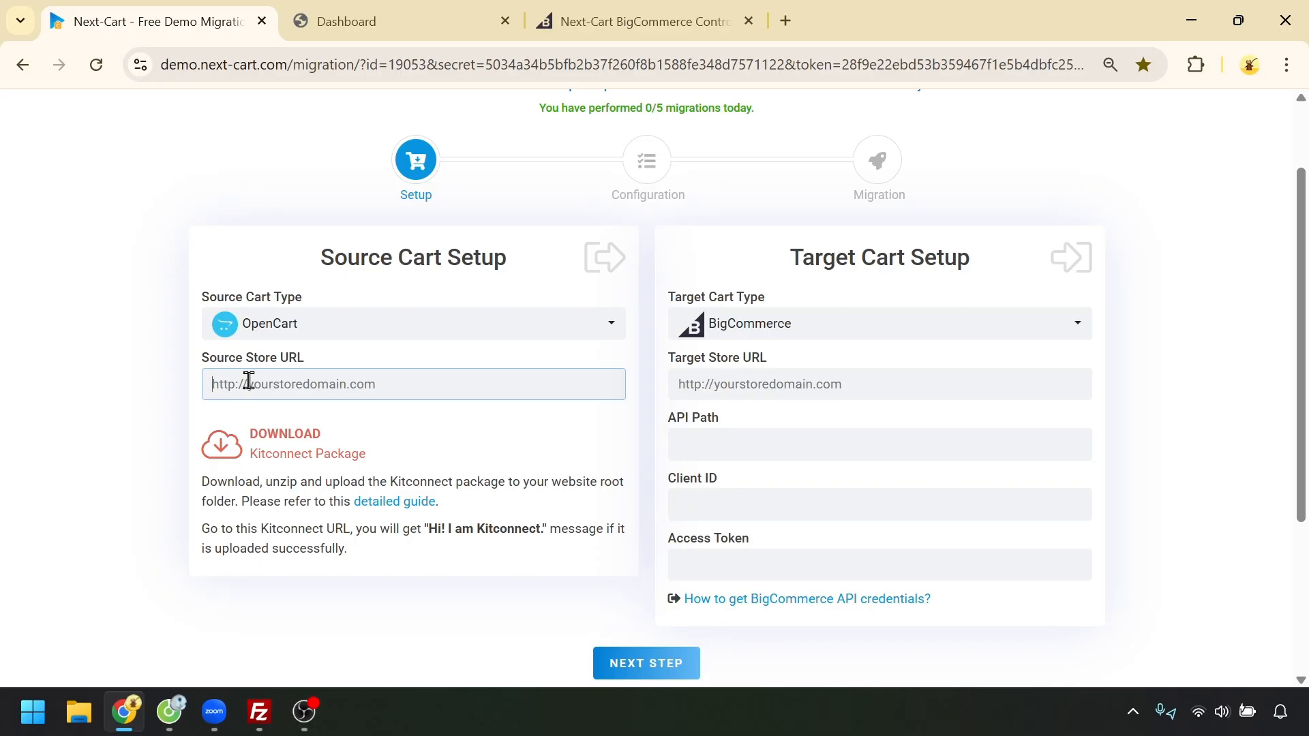
{"action": "left_click", "coordinate": [372, 7]}
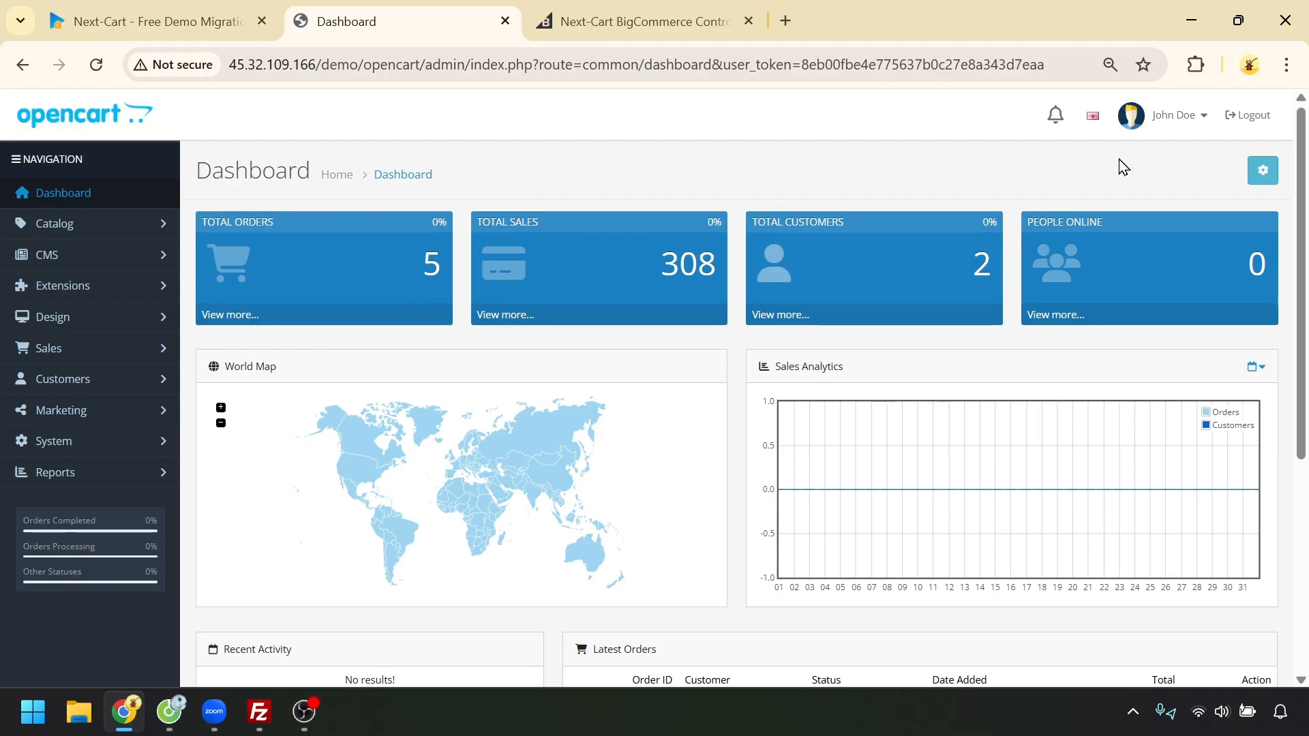
{"action": "left_click", "coordinate": [1190, 104]}
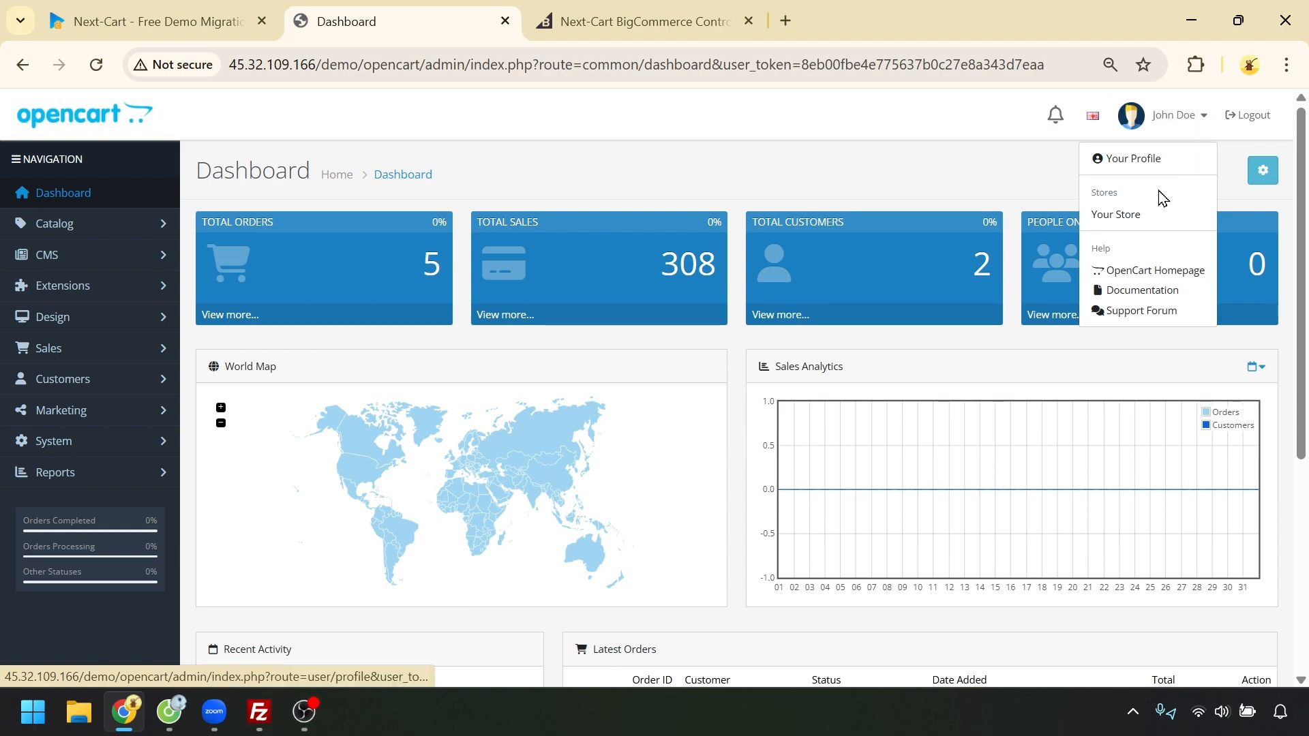
{"action": "left_click", "coordinate": [1146, 222]}
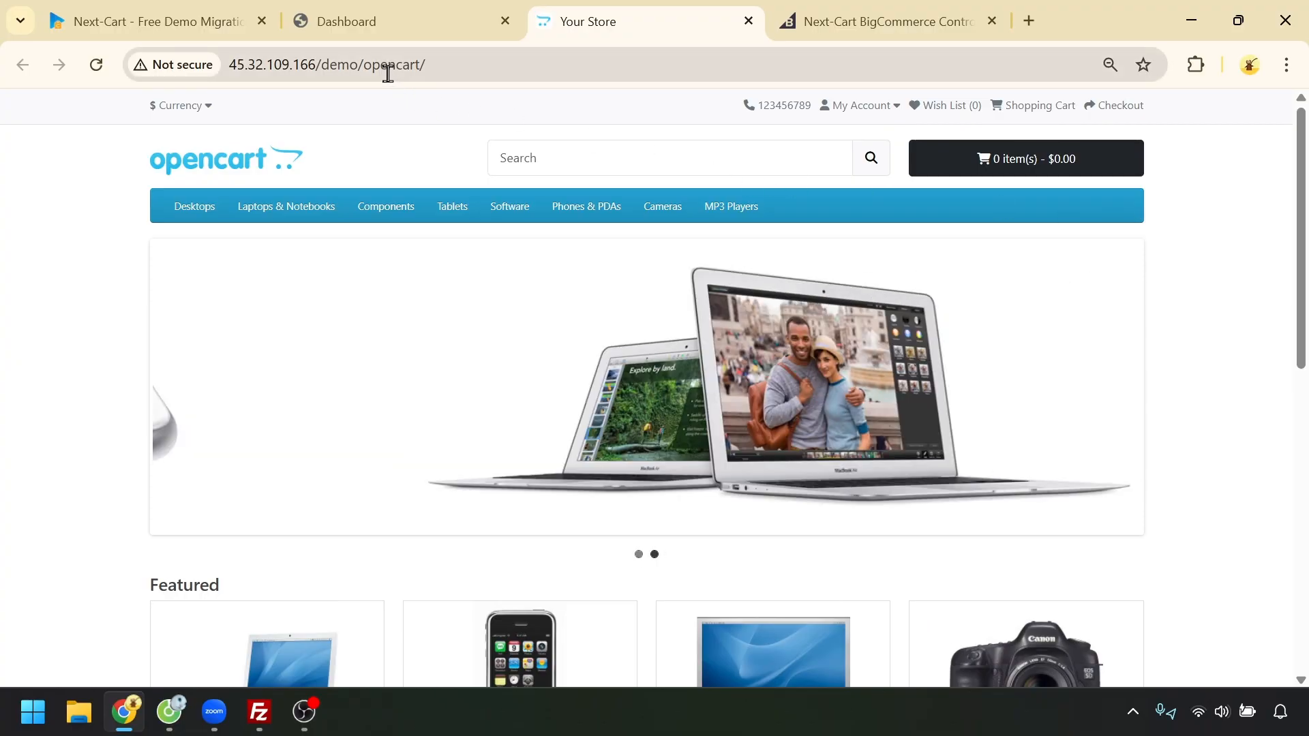
- Copy the storefront's address, 45.32.109.166/demo/opencart/, and paste it as the Source Store URL in the migration setup
{"action": "left_click", "coordinate": [387, 69]}
{"action": "key", "text": "ctrl+c"}
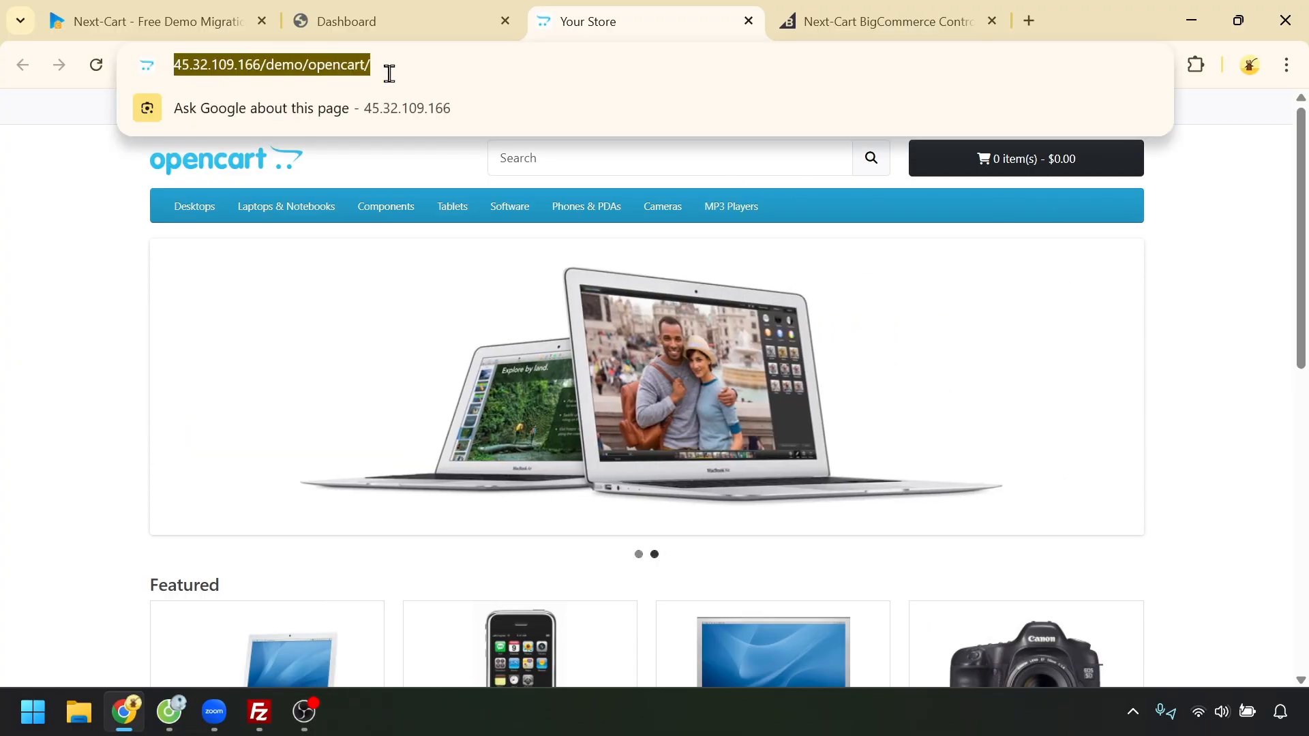
{"action": "left_click", "coordinate": [125, 13]}
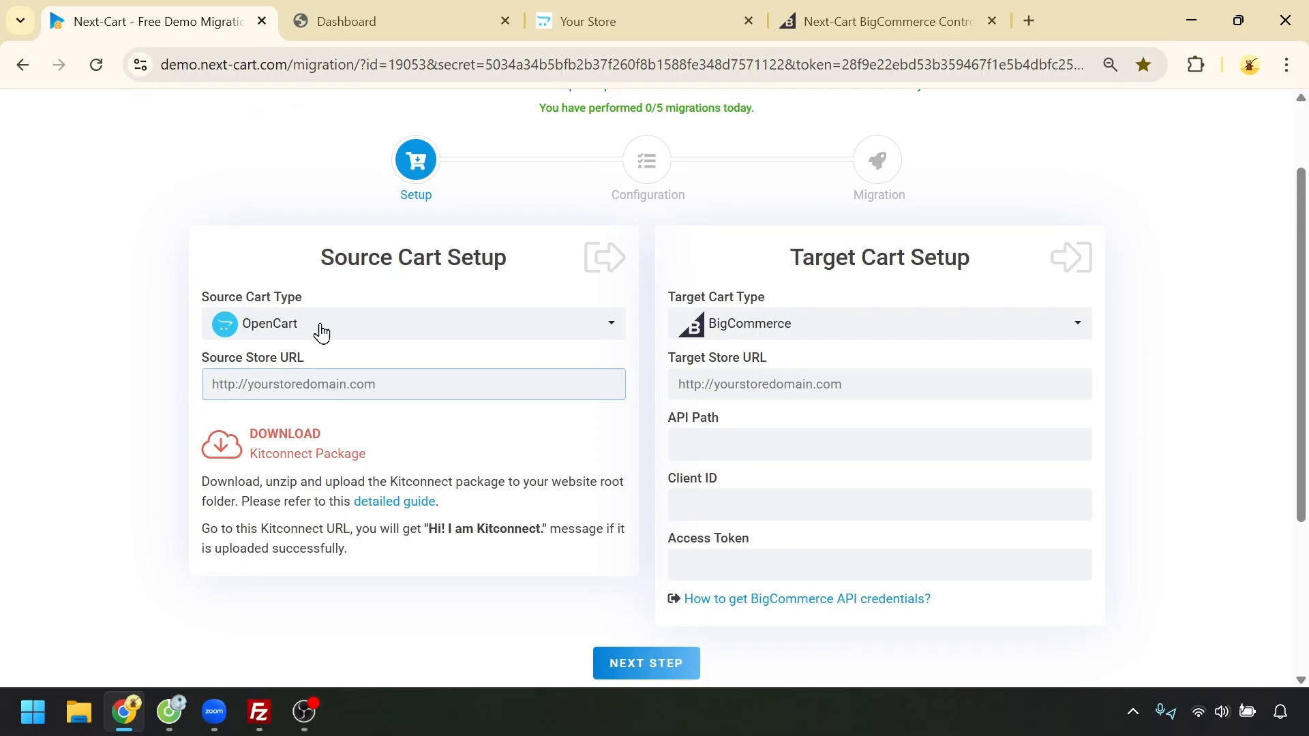
{"action": "left_click", "coordinate": [363, 391]}
{"action": "key", "text": "ctrl+v"}
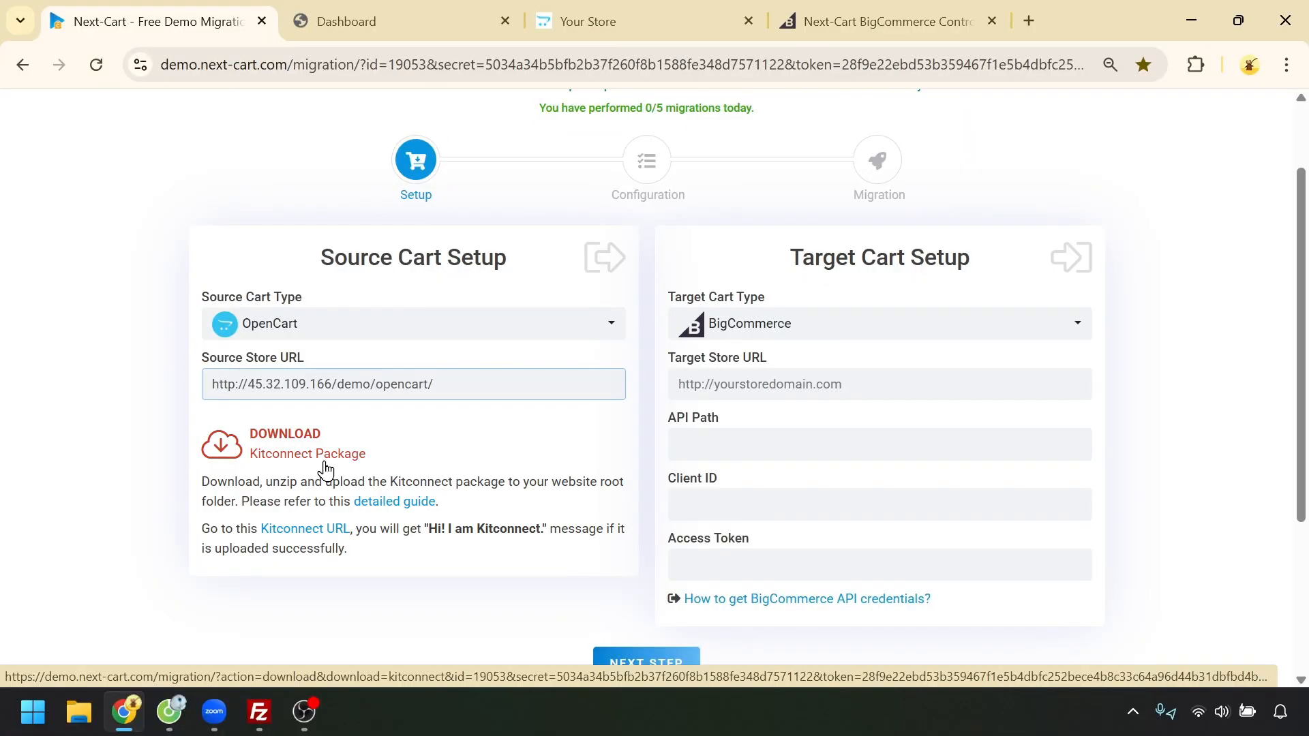
- Test the Kitconnect URL of the source store, close the test page and download the Kitconnect package
{"action": "left_click", "coordinate": [317, 531]}
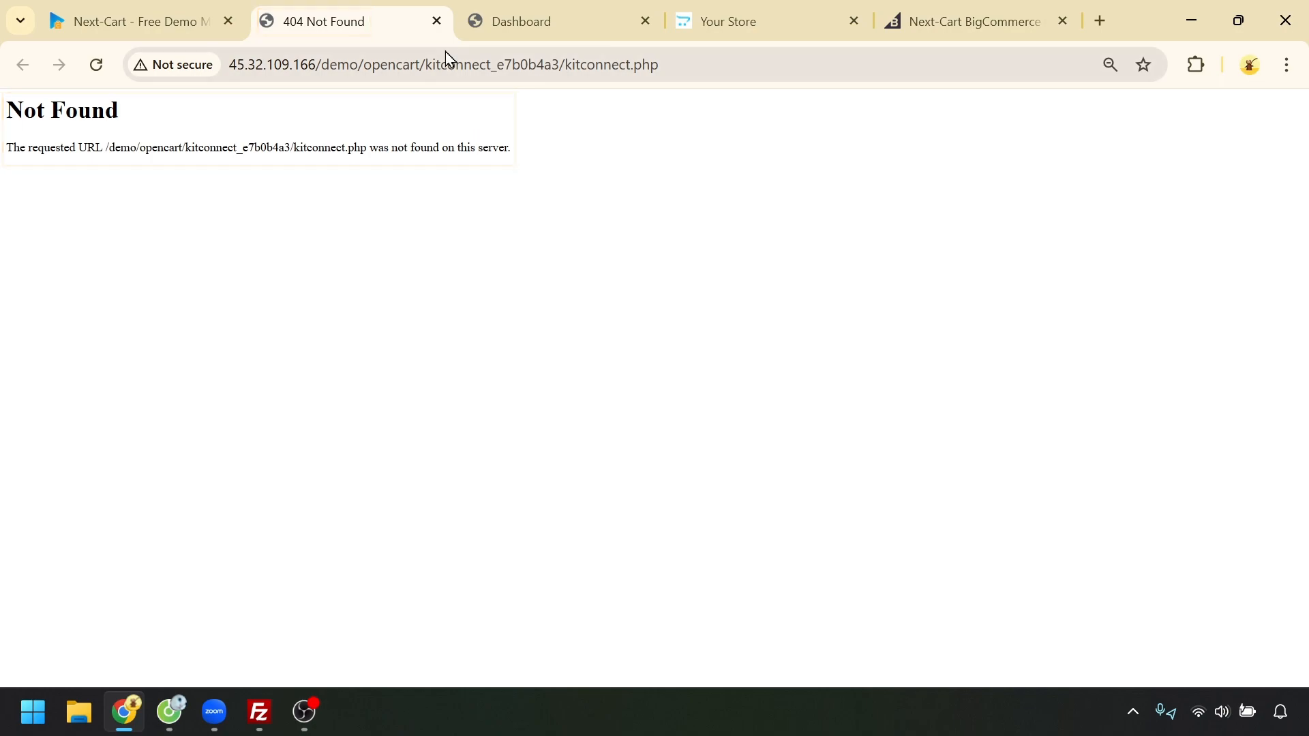
{"action": "left_click", "coordinate": [436, 21]}
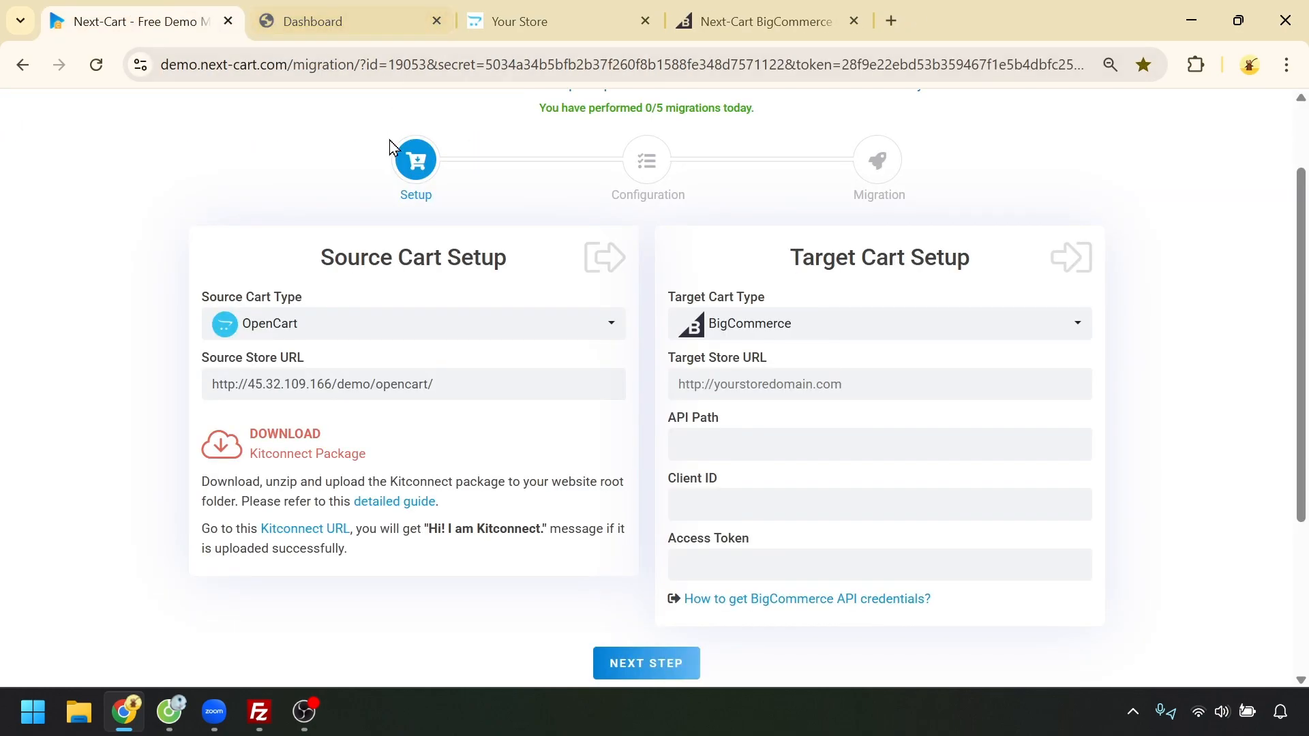
{"action": "left_click", "coordinate": [276, 458]}
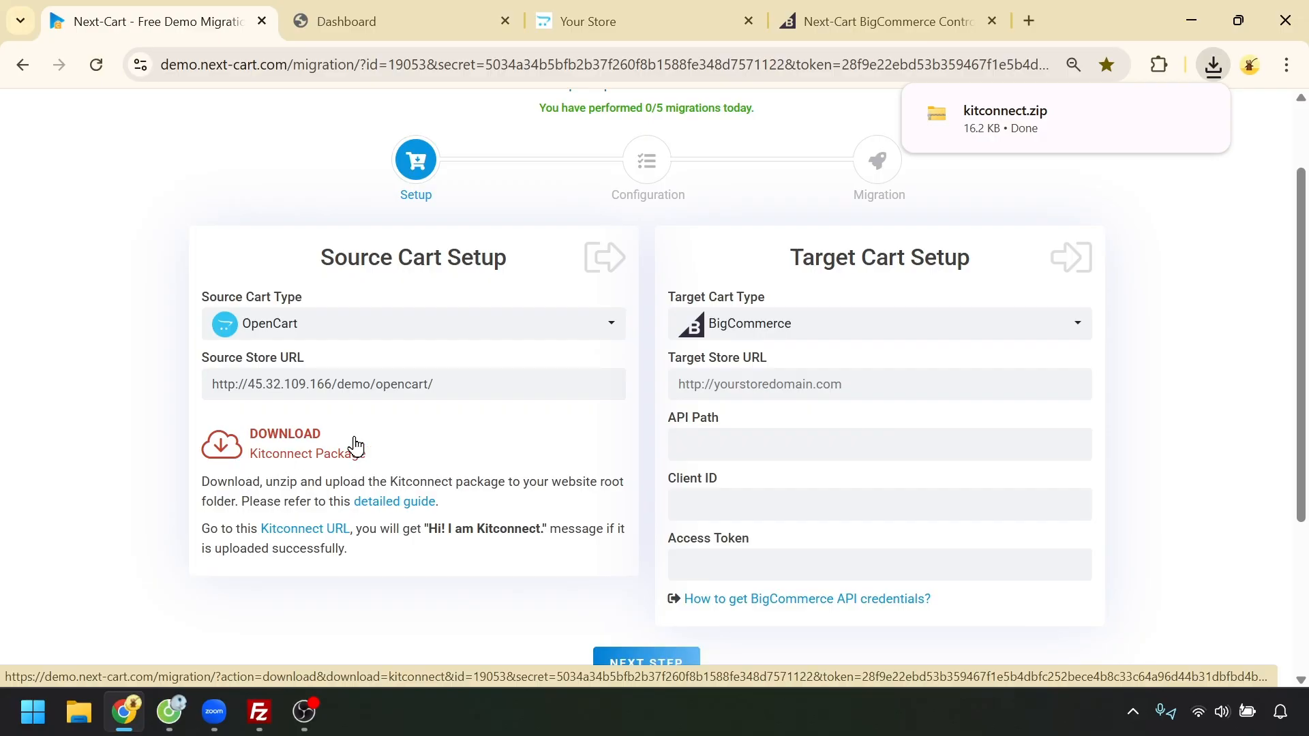
- Extract the downloaded kitconnect.zip into the Downloads\kitconnect folder and check the files inside kitconnect_e7b0b4a3
{"action": "mouse_move", "coordinate": [1168, 120]}
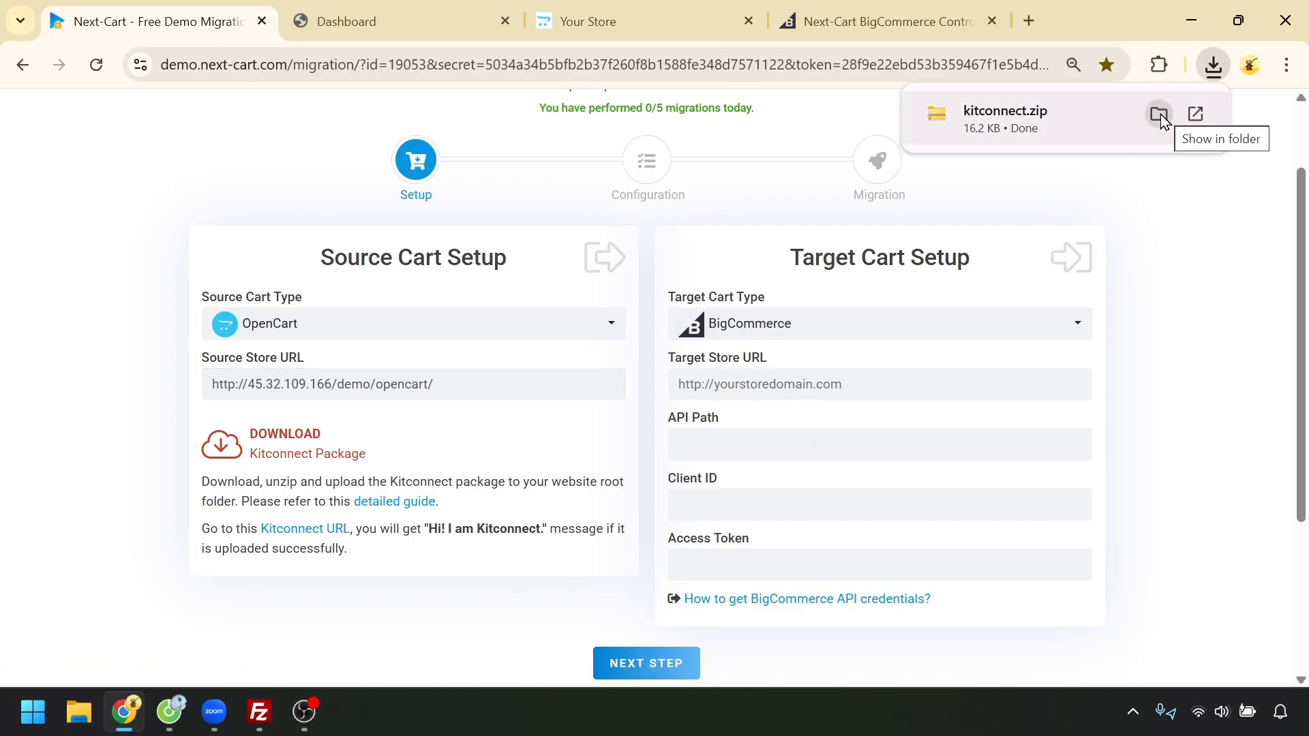
{"action": "left_click", "coordinate": [1160, 115]}
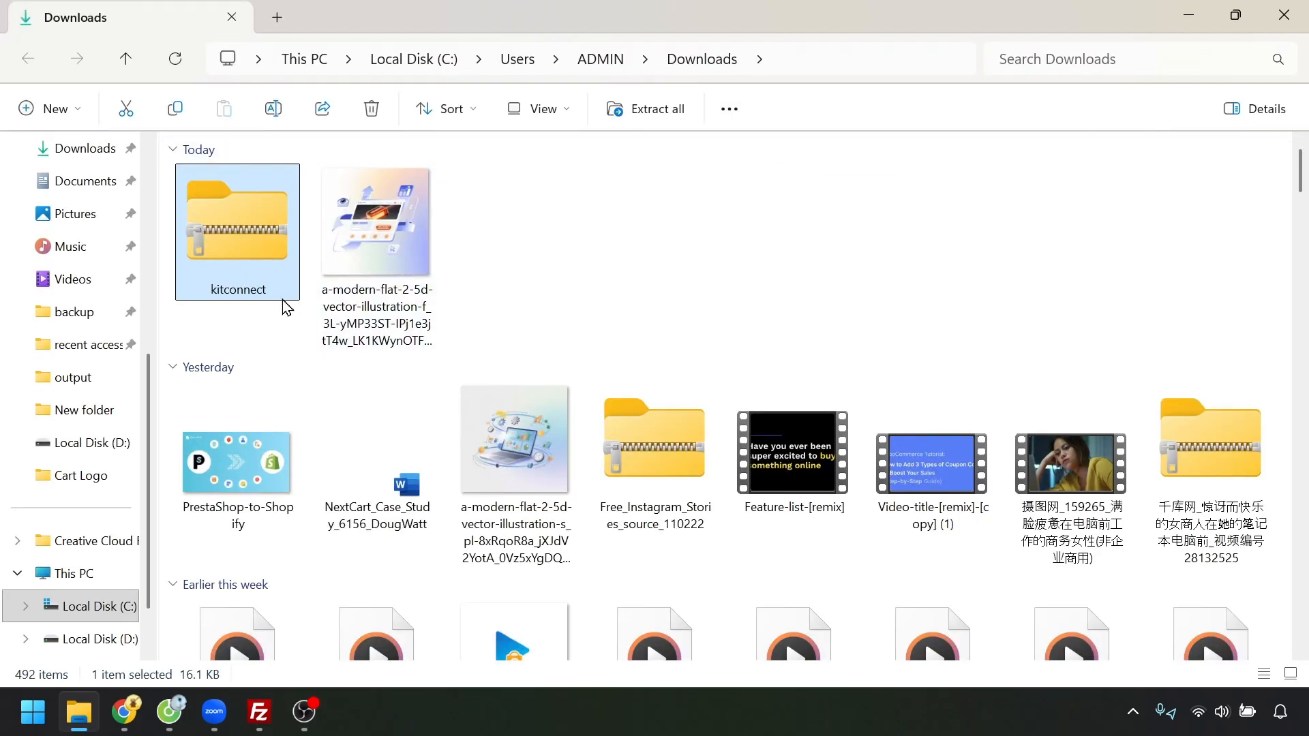
{"action": "left_click", "coordinate": [642, 113]}
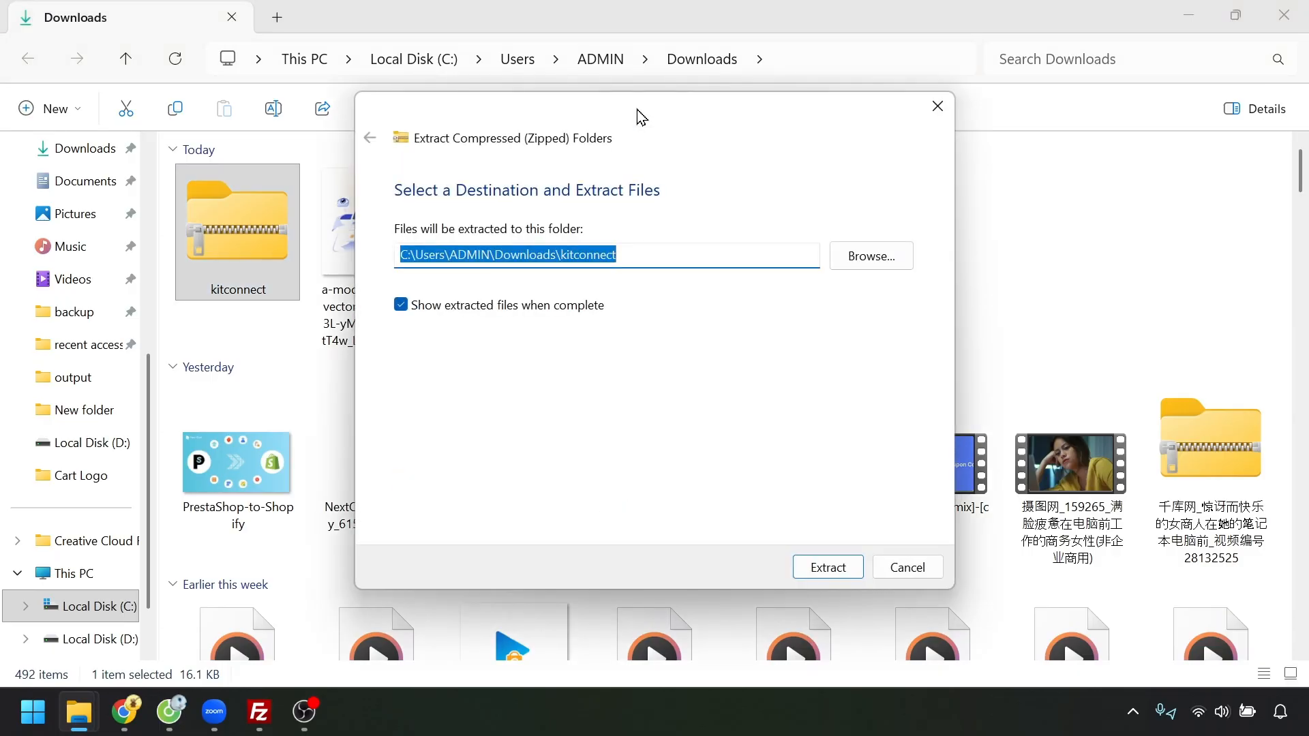
{"action": "left_click", "coordinate": [798, 567]}
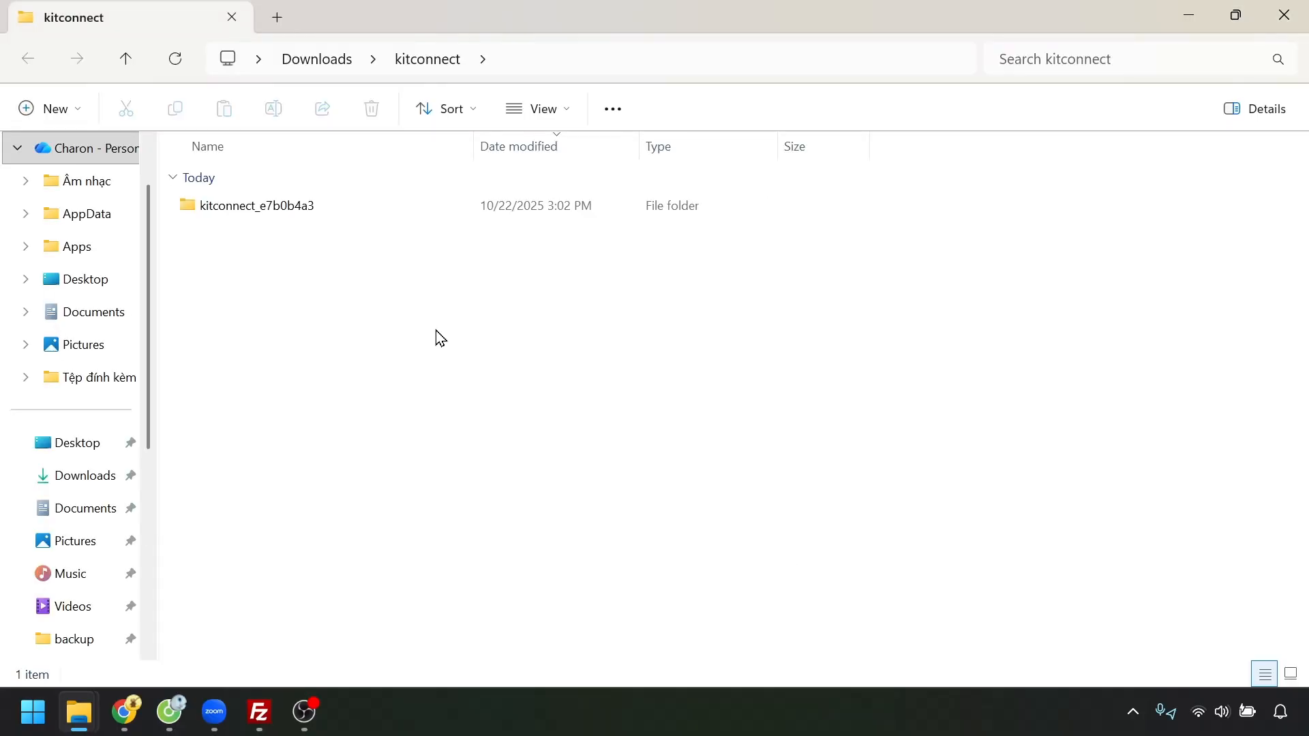
{"action": "double_click", "coordinate": [266, 211]}
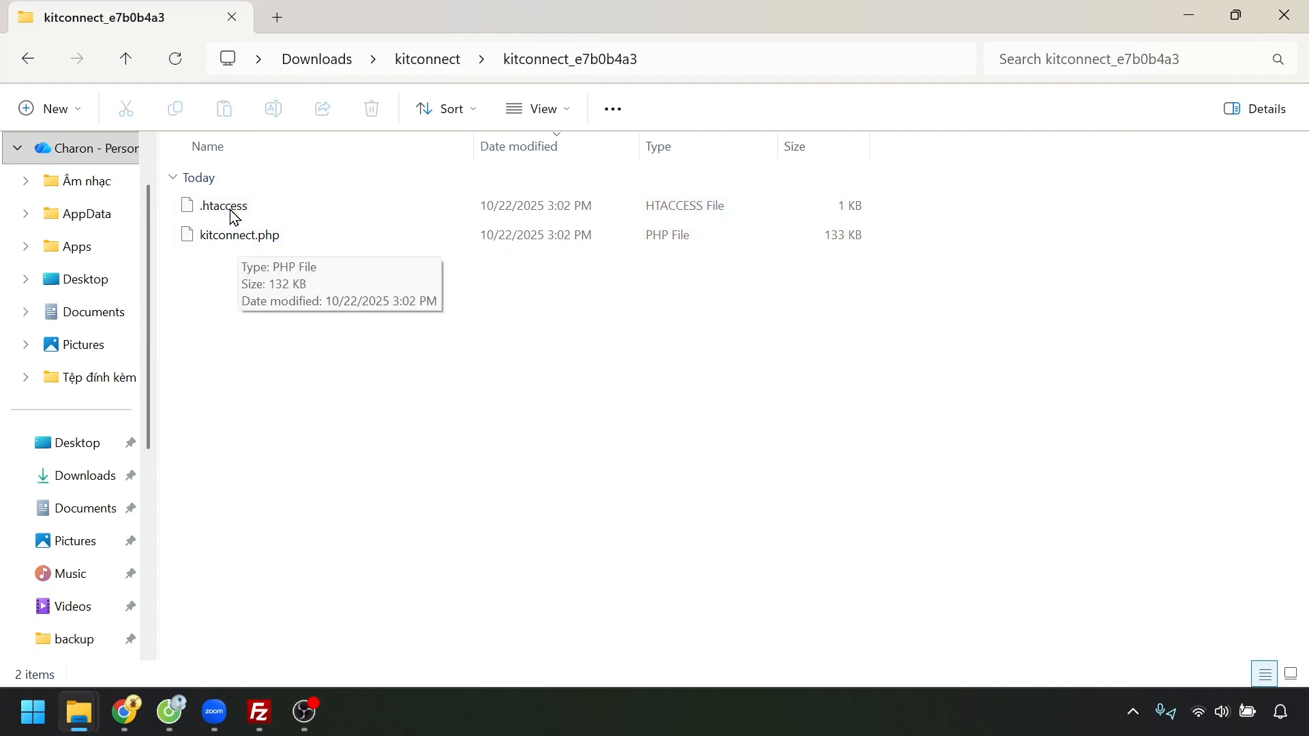
{"action": "left_click", "coordinate": [29, 58]}
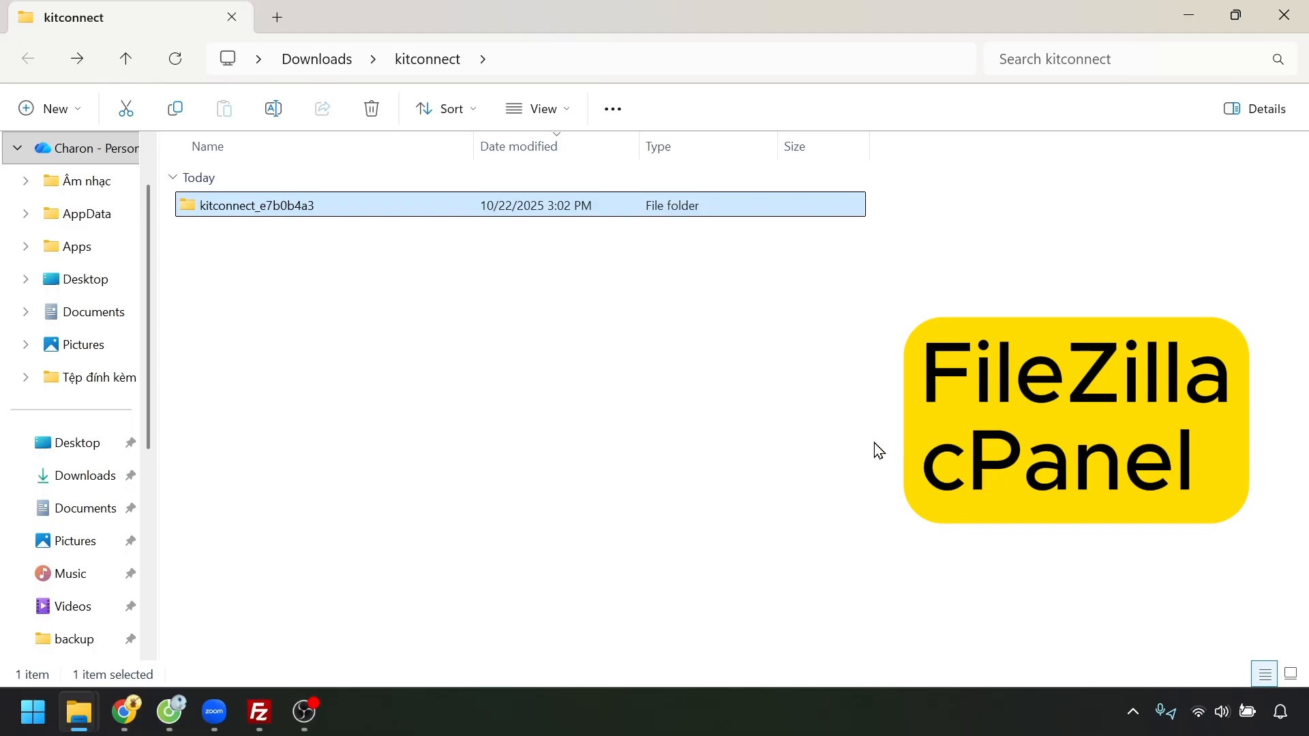
- Switch to FileZilla and upload the extracted kitconnect_e7b0b4a3 folder into the server's /opencart directory
{"action": "mouse_move", "coordinate": [265, 729]}
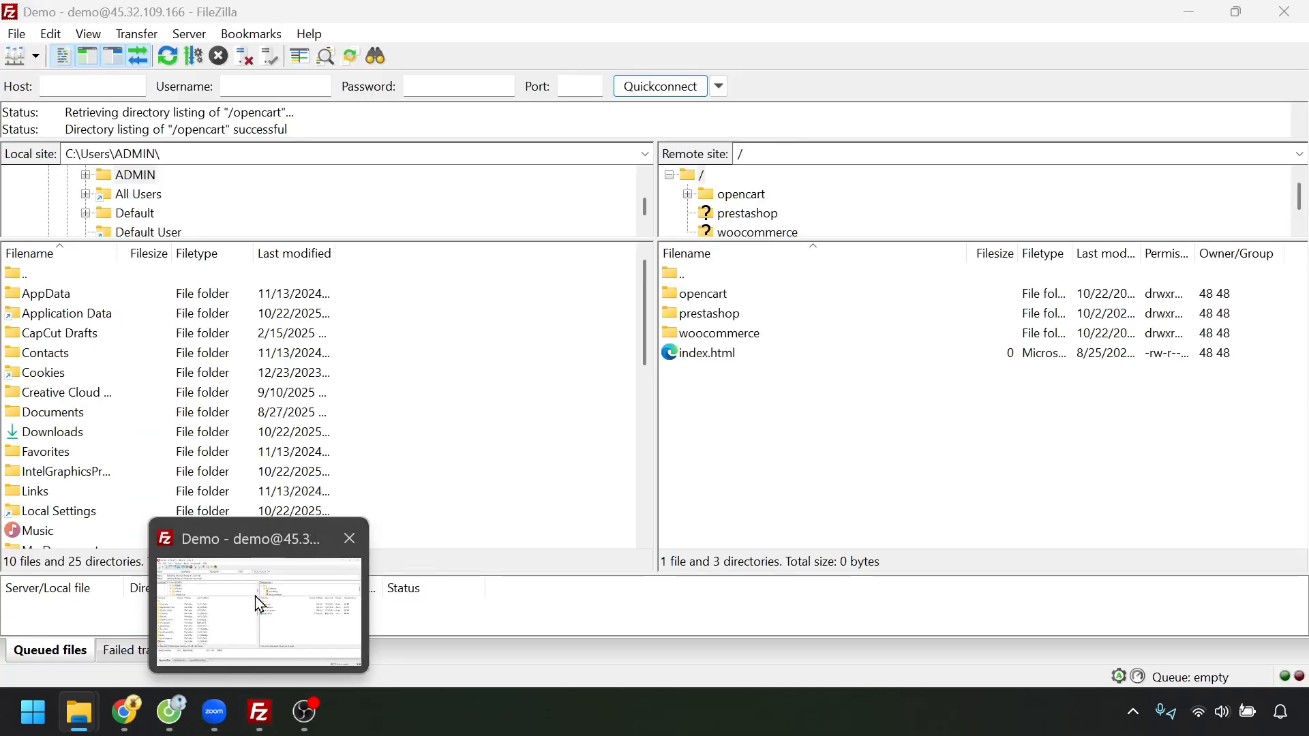
{"action": "left_click", "coordinate": [258, 599]}
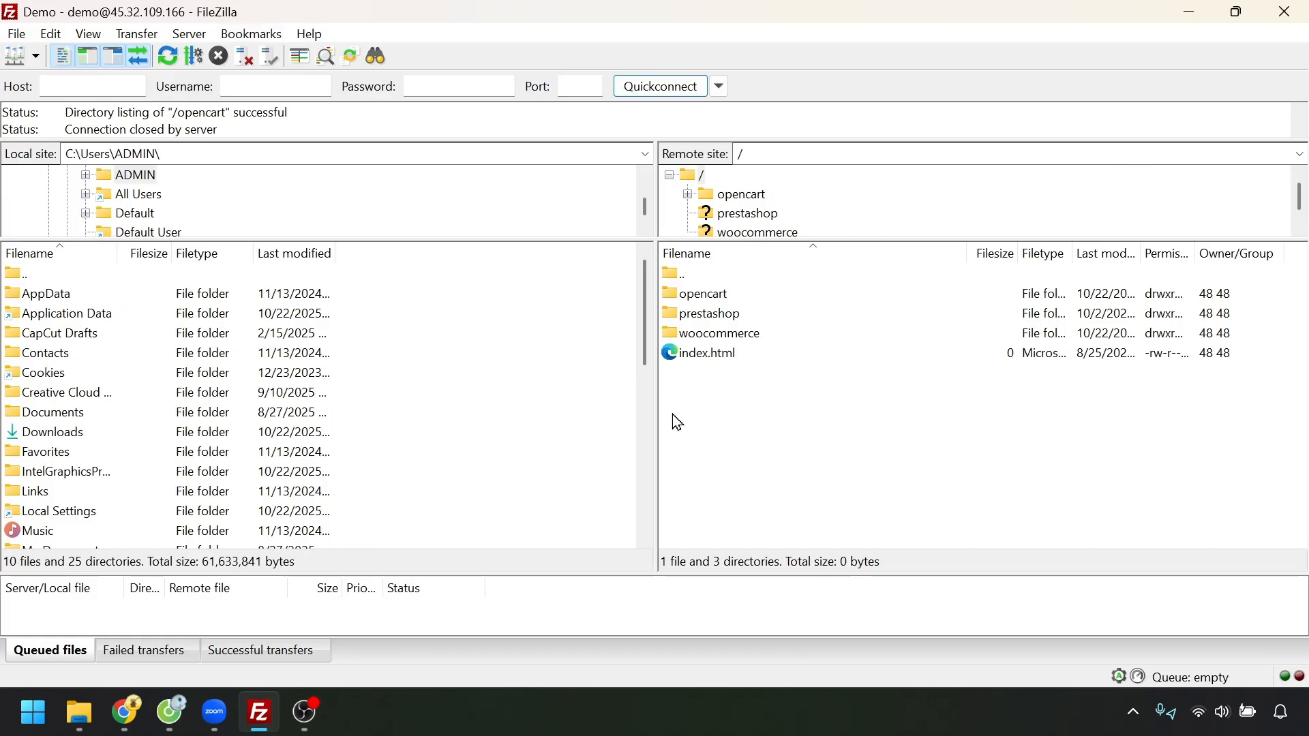
{"action": "double_click", "coordinate": [700, 300]}
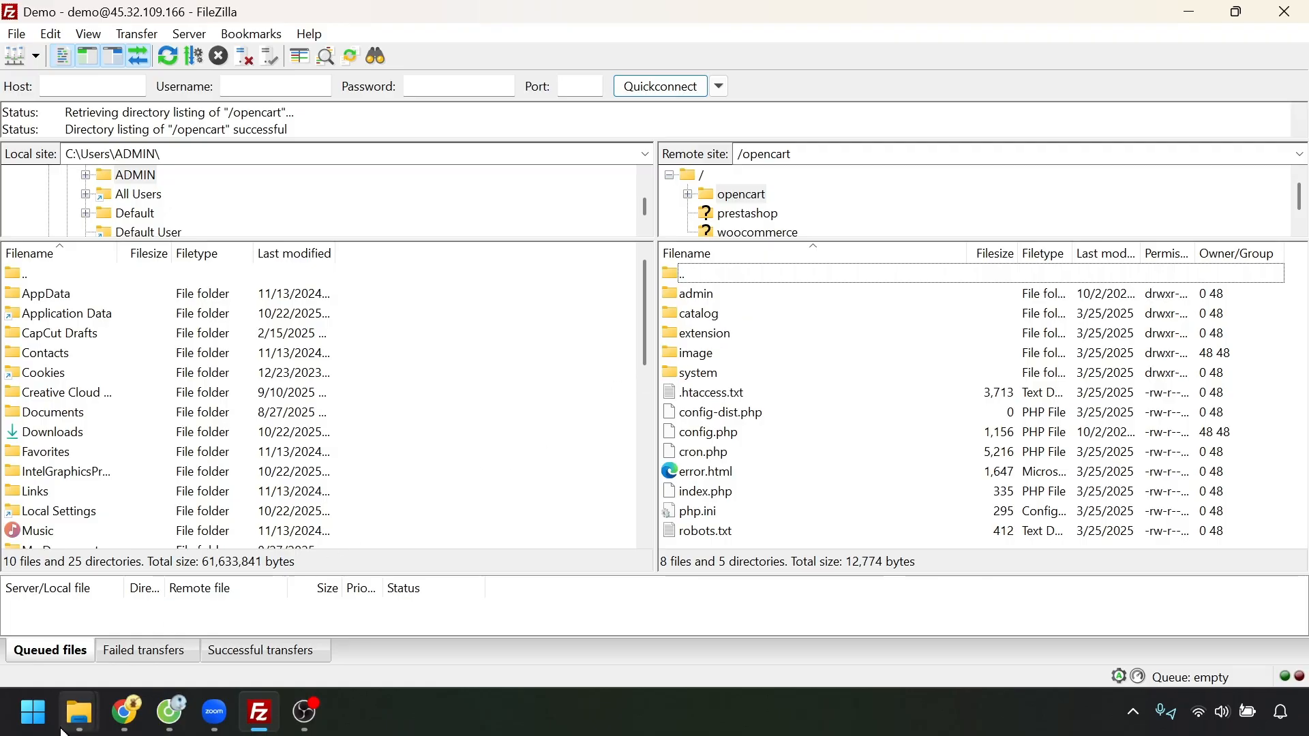
{"action": "mouse_move", "coordinate": [79, 713]}
{"action": "left_click", "coordinate": [355, 602]}
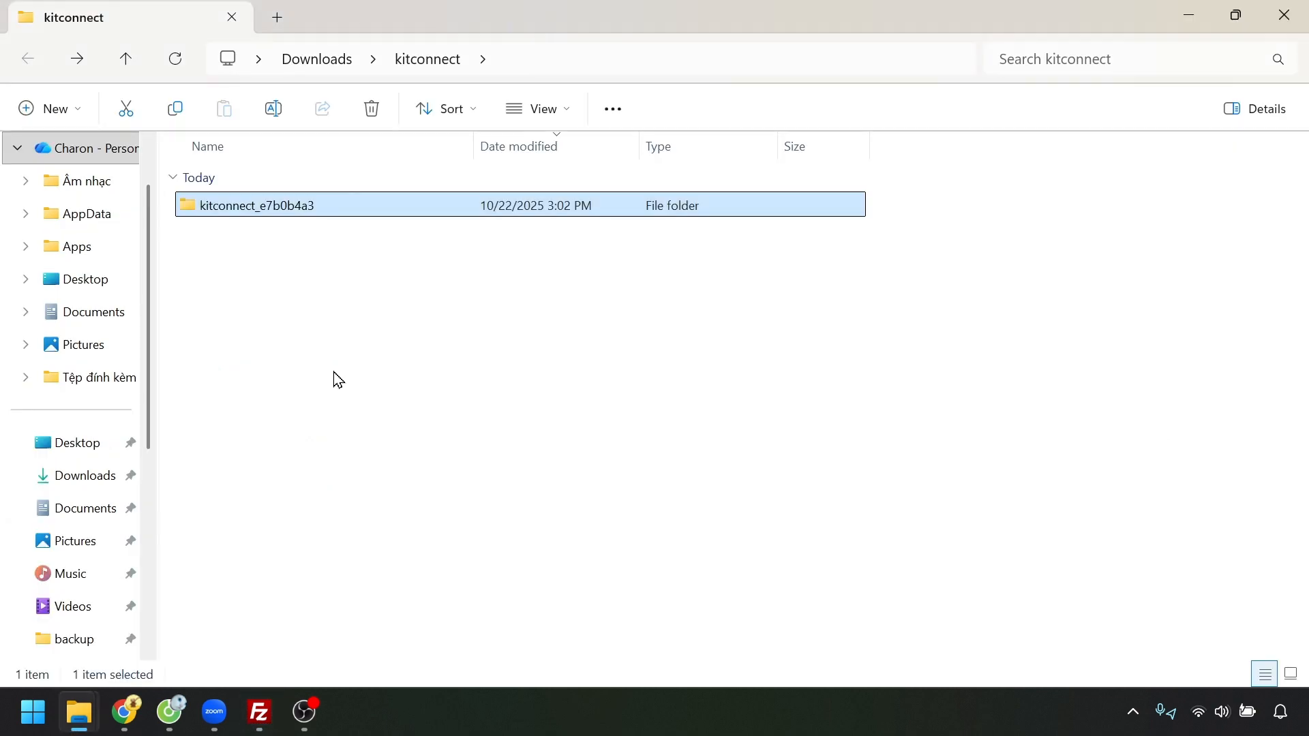
{"action": "left_click_drag", "start_coordinate": [223, 208], "coordinate": [763, 393]}
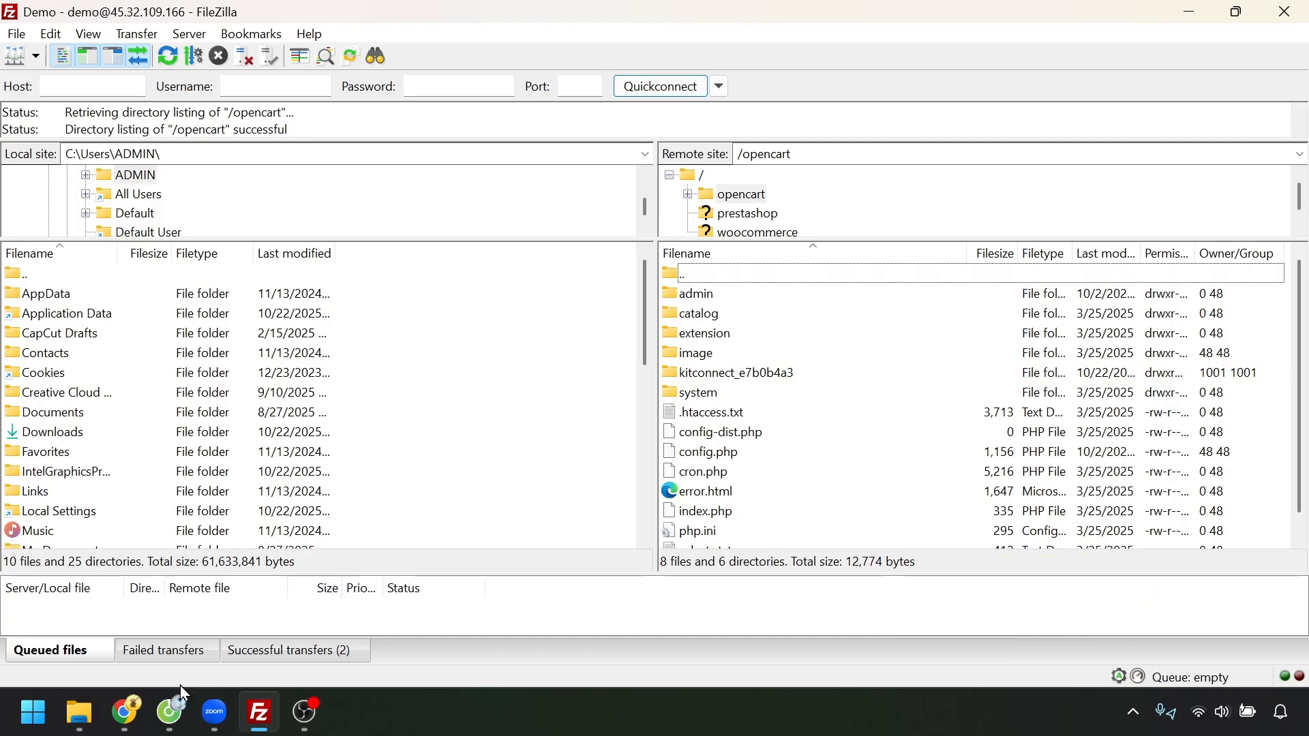
- Switch back to Chrome, open the source store's Kitconnect URL to check the installation, and return to the migration setup
{"action": "left_click", "coordinate": [123, 724]}
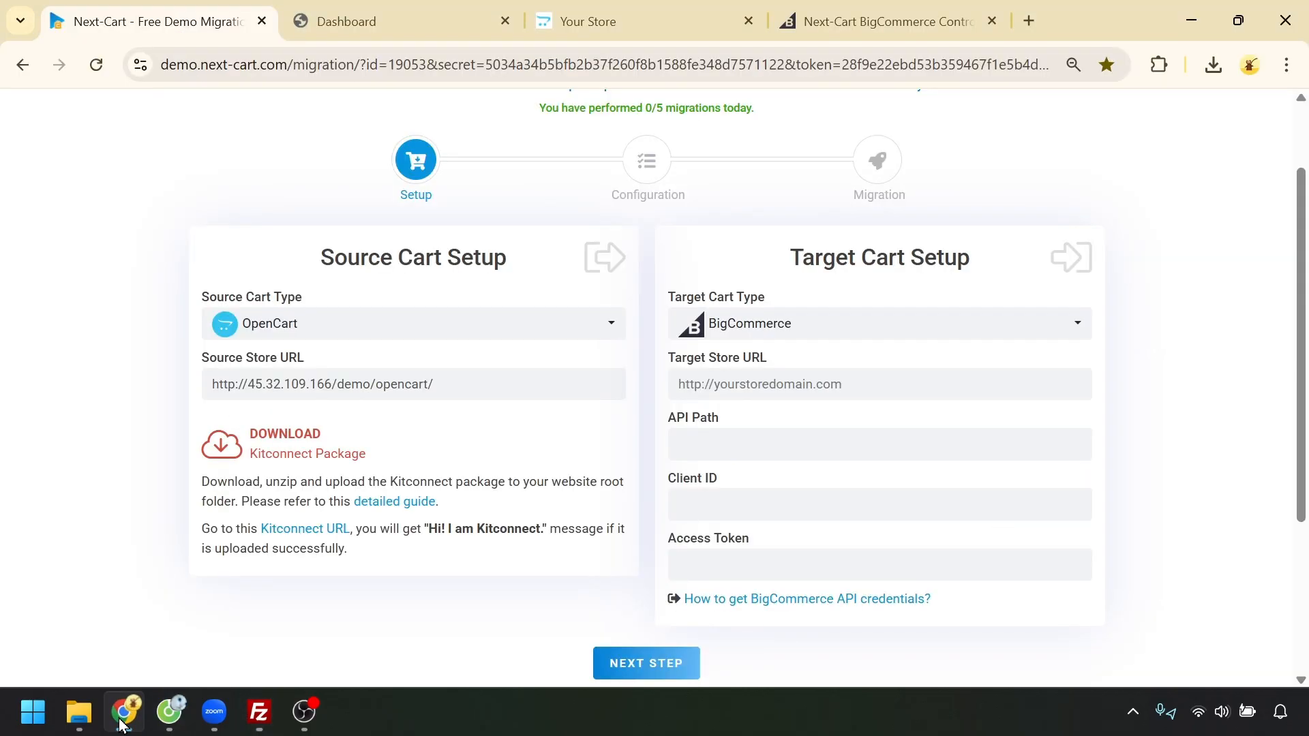
{"action": "left_click", "coordinate": [300, 530]}
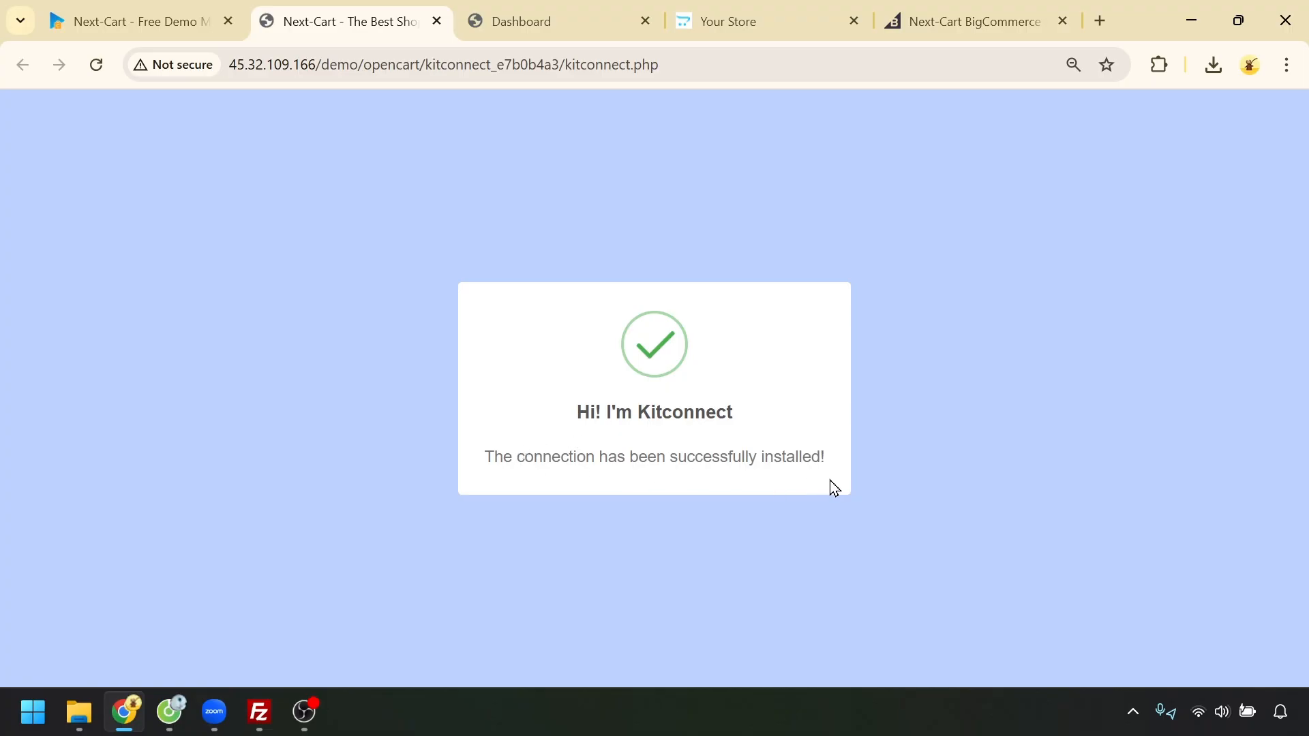
{"action": "left_click", "coordinate": [152, 13]}
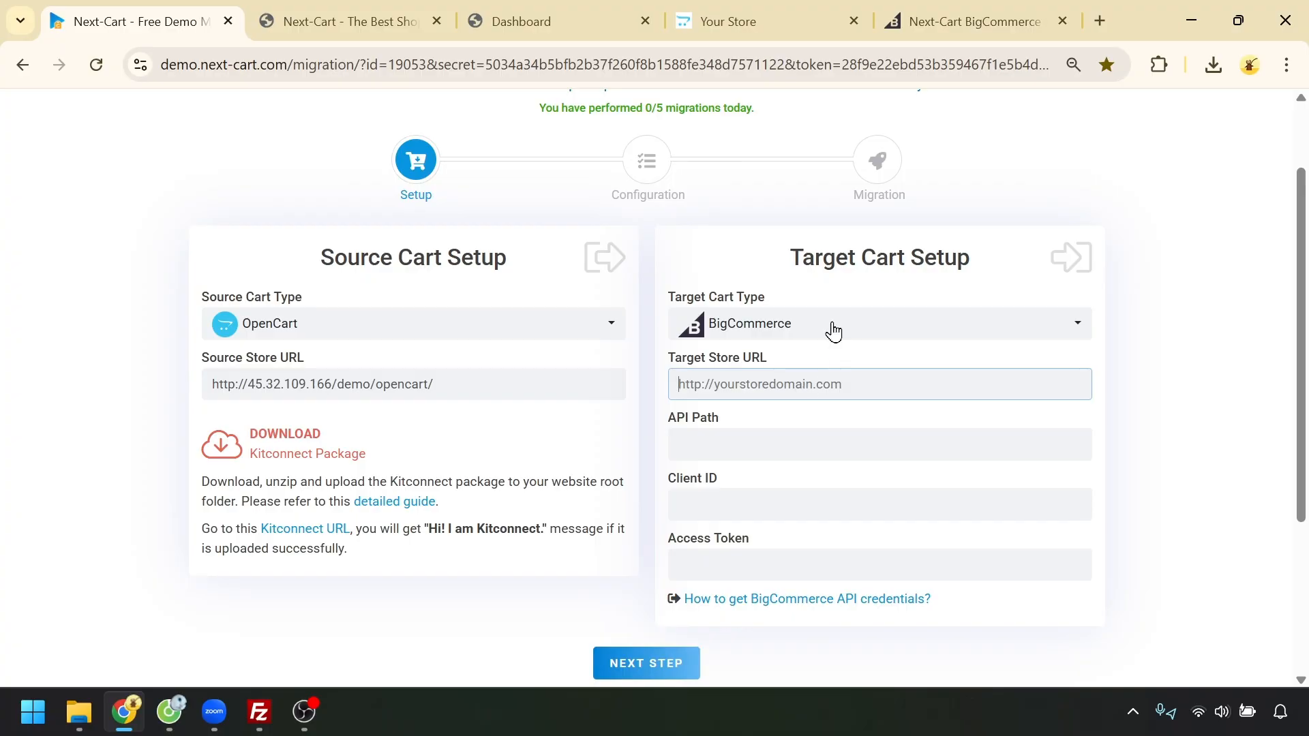
{"action": "left_click", "coordinate": [937, 19]}
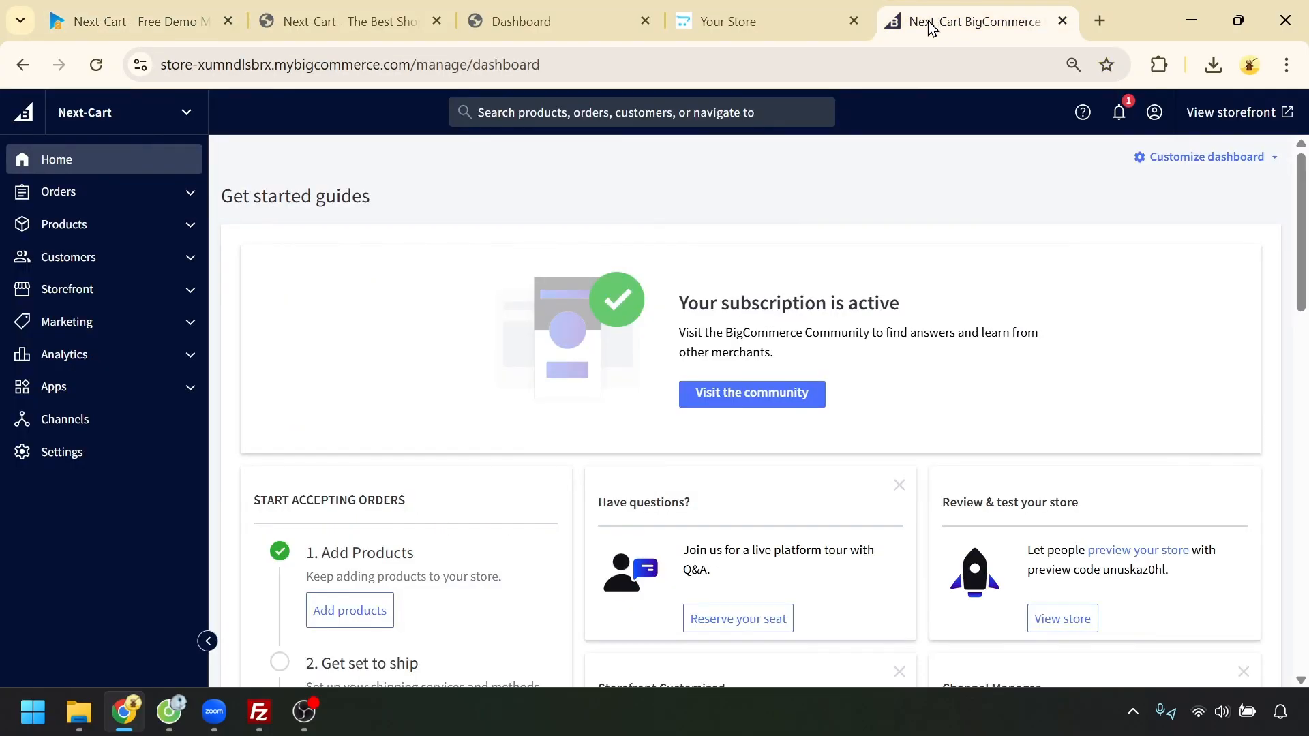
{"action": "left_click", "coordinate": [89, 430]}
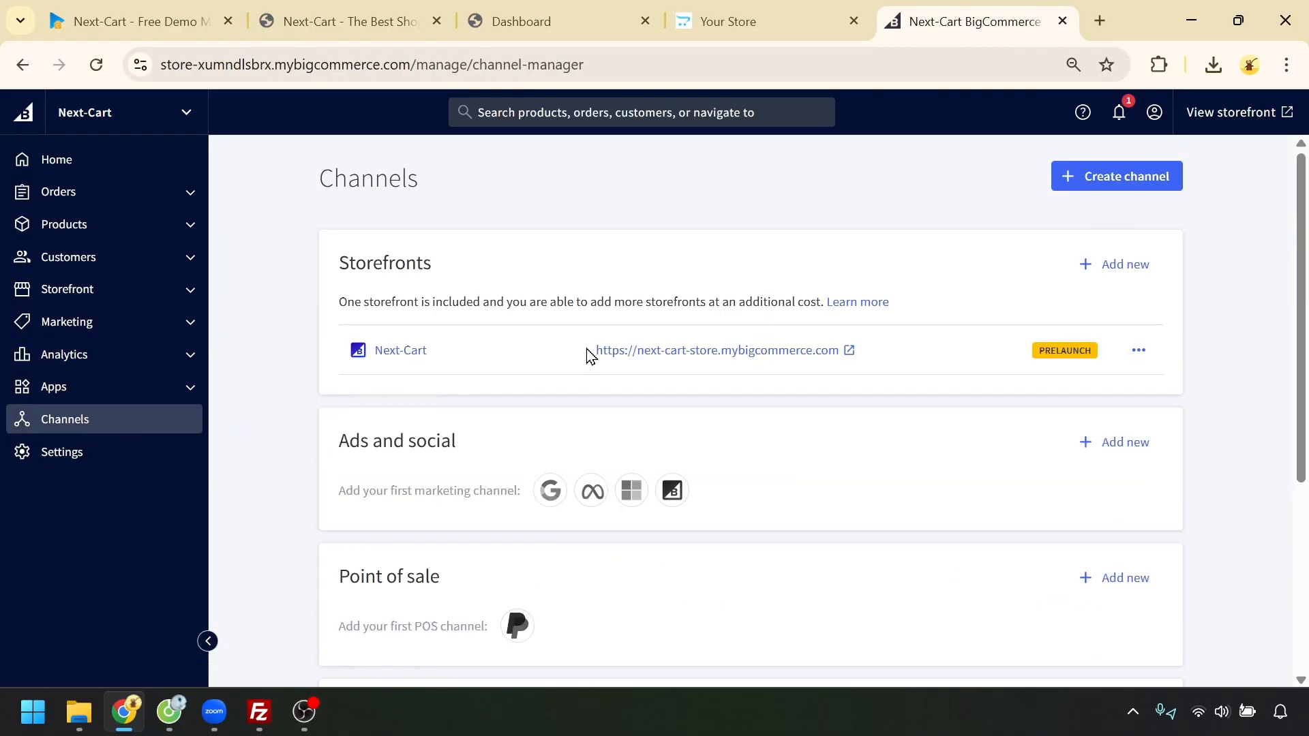
{"action": "left_click_drag", "start_coordinate": [587, 351], "coordinate": [841, 356]}
{"action": "key", "text": "ctrl+c"}
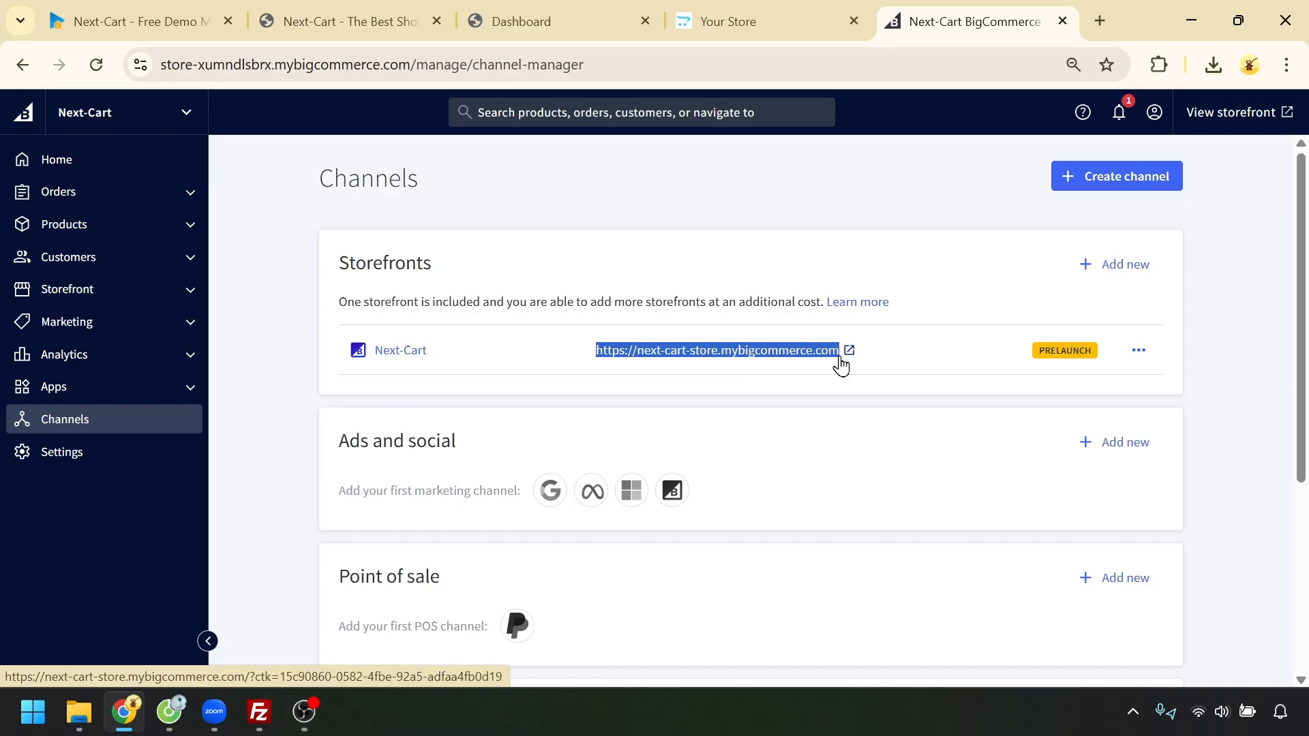
{"action": "left_click", "coordinate": [165, 27]}
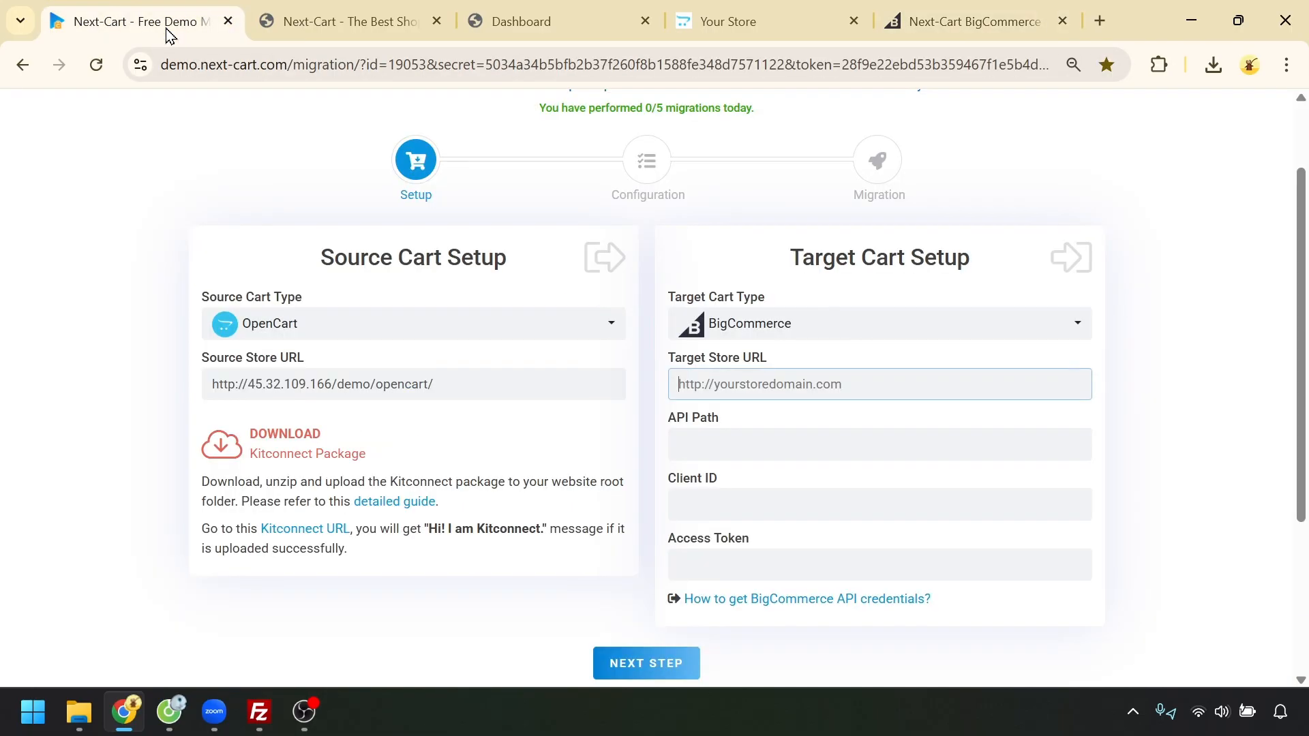
{"action": "key", "text": "ctrl+v"}
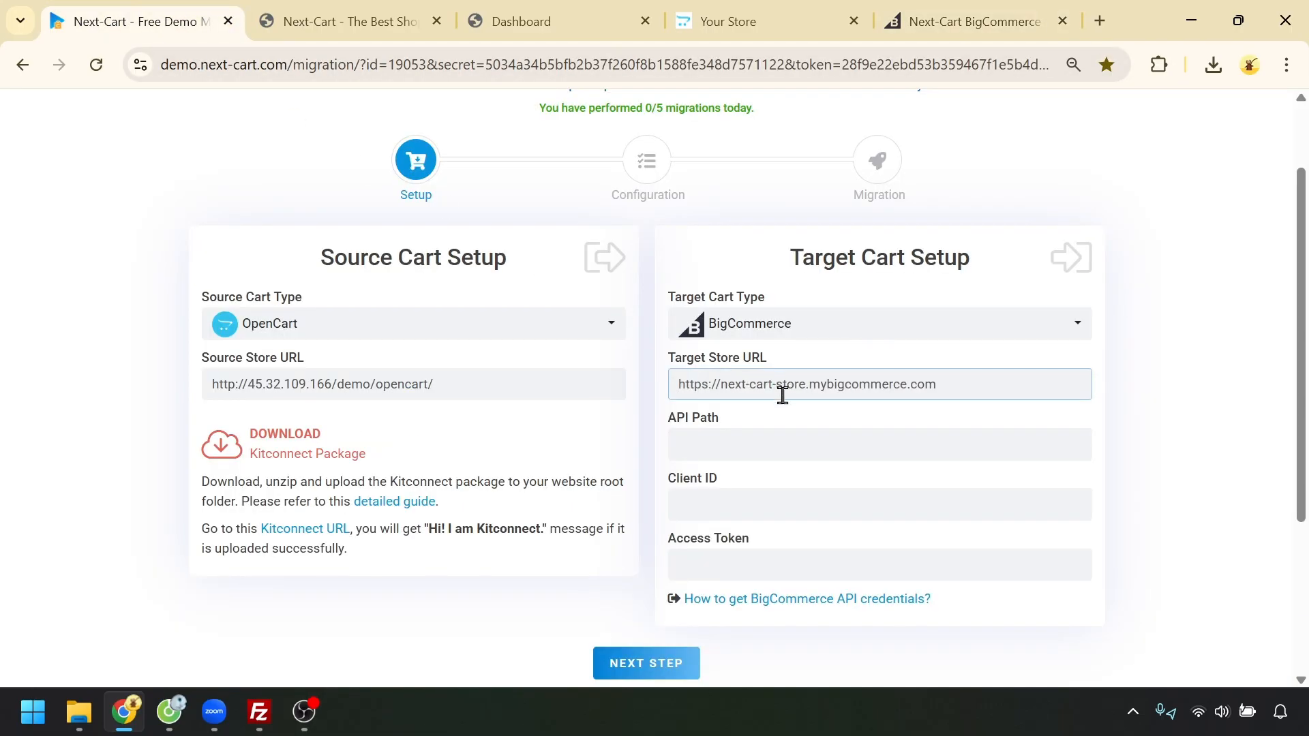
- Switch to the BigCommerce admin and start a new store-level API account in the settings, naming it "Opencart to BigCommerce"
{"action": "left_click", "coordinate": [715, 446]}
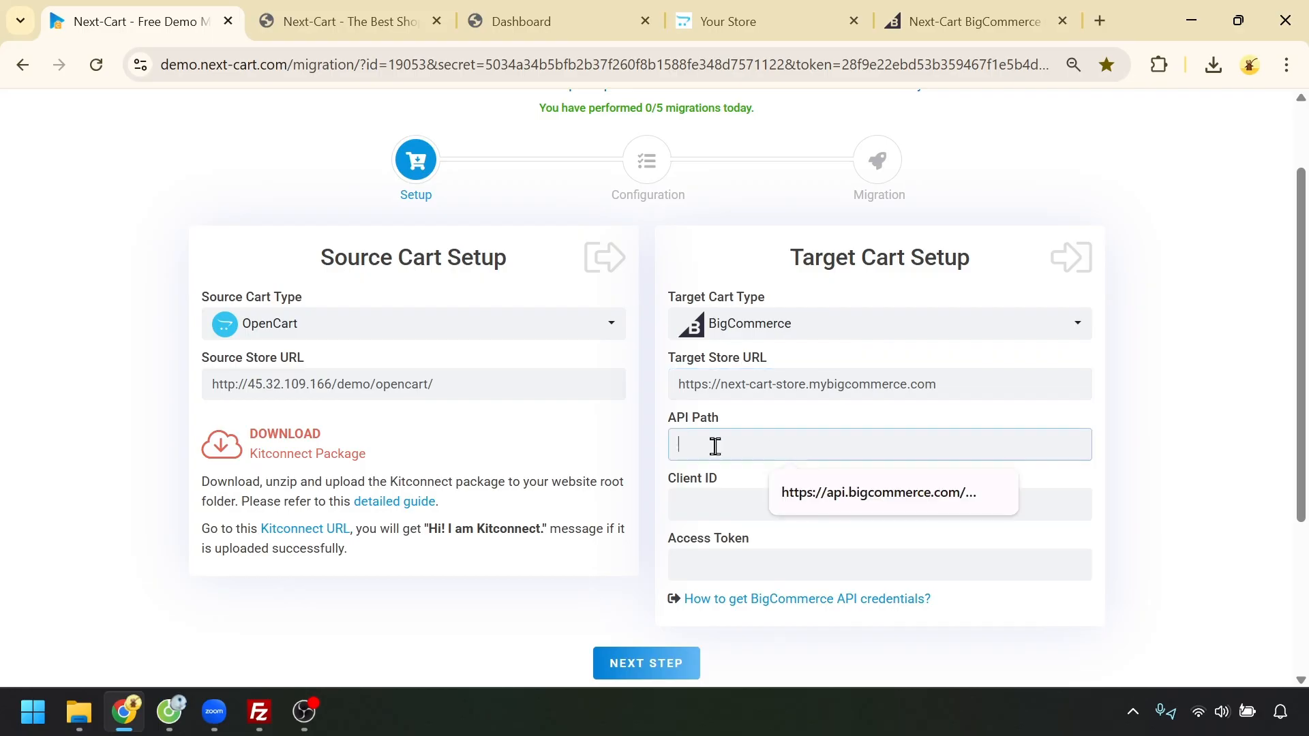
{"action": "left_click", "coordinate": [955, 7]}
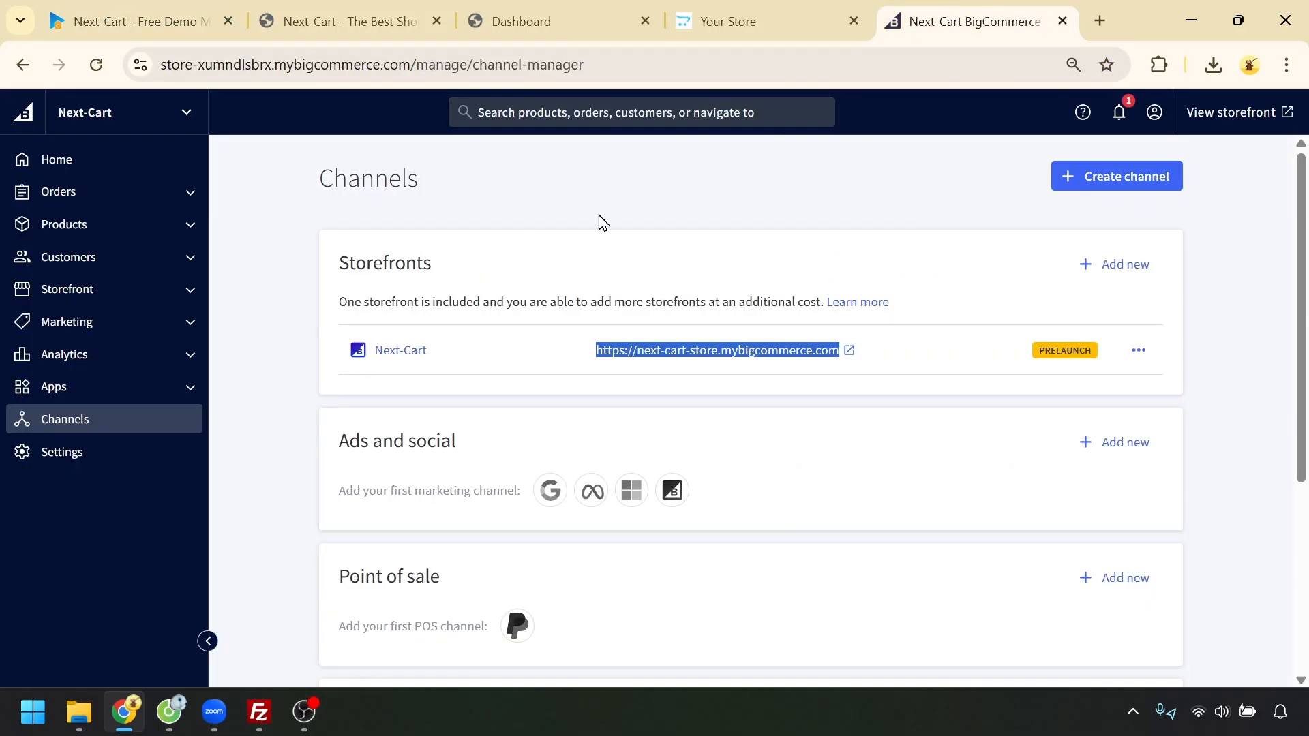
{"action": "left_click", "coordinate": [62, 457]}
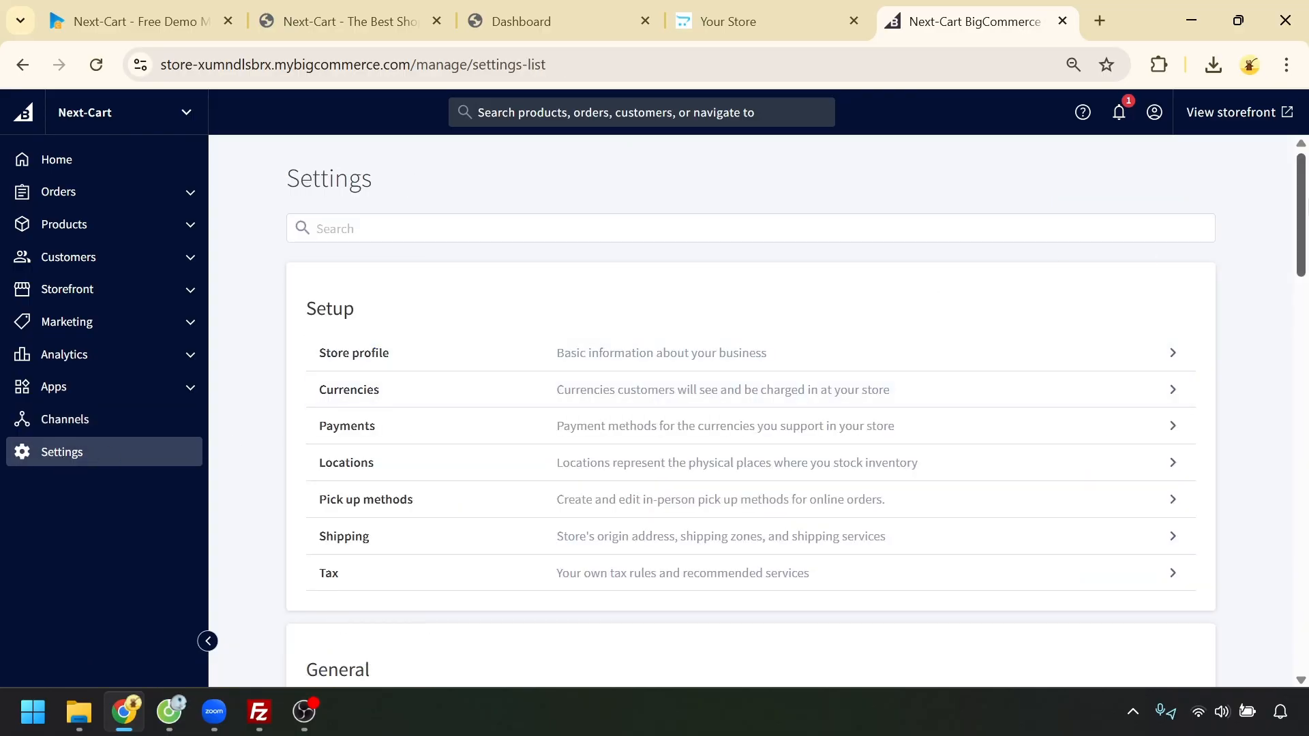
{"action": "left_click_drag", "start_coordinate": [1300, 204], "coordinate": [1254, 627]}
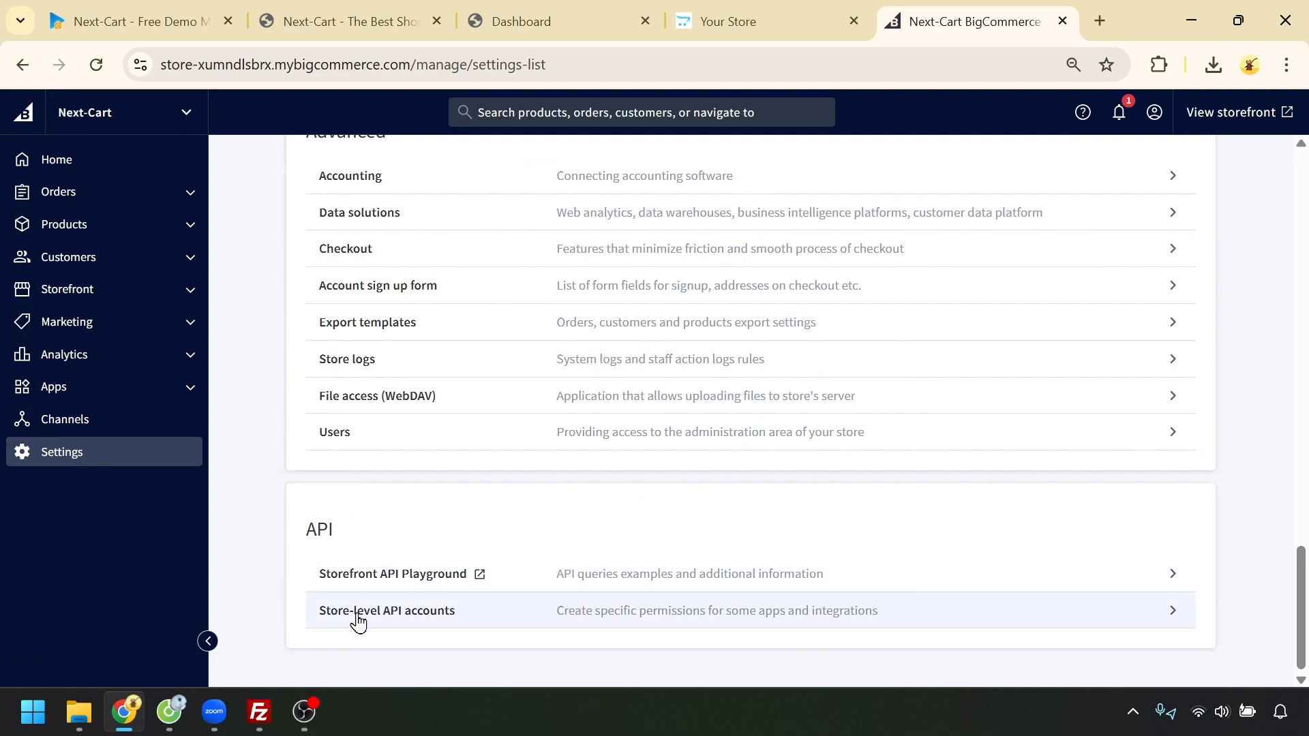
{"action": "left_click", "coordinate": [407, 621]}
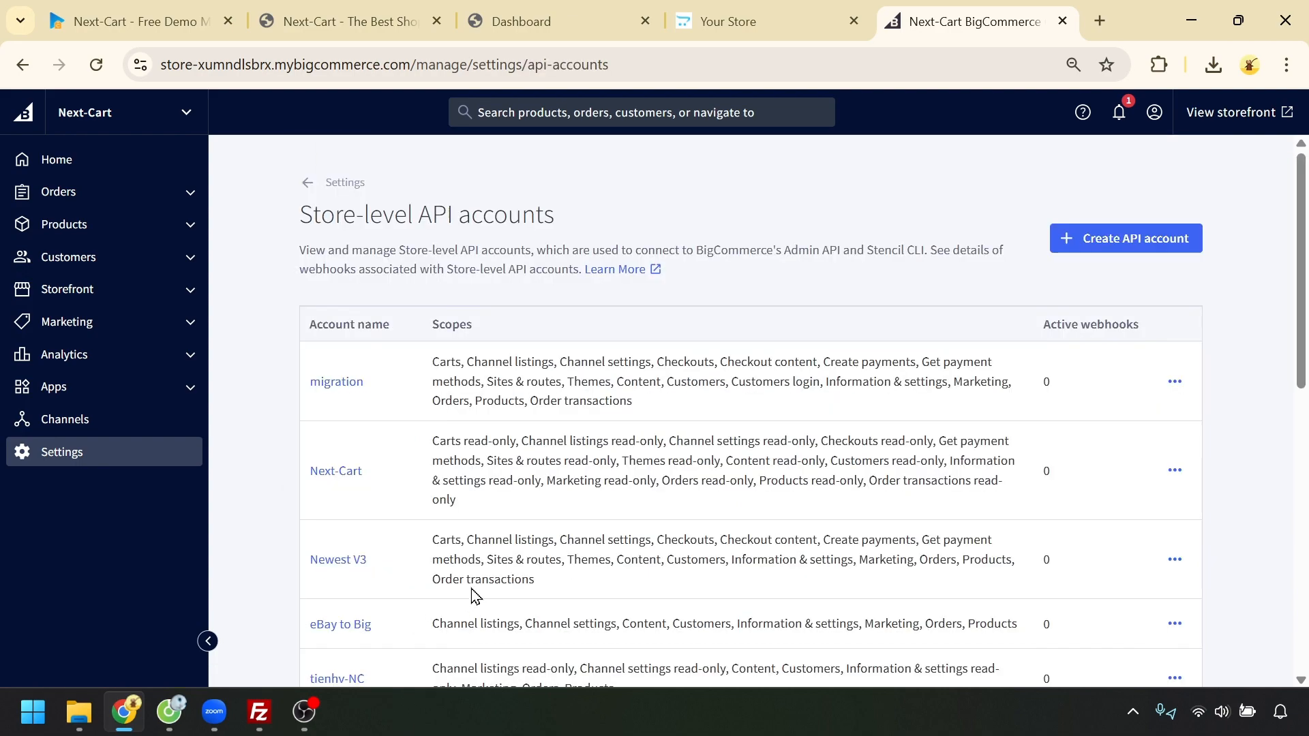
{"action": "left_click", "coordinate": [1165, 255]}
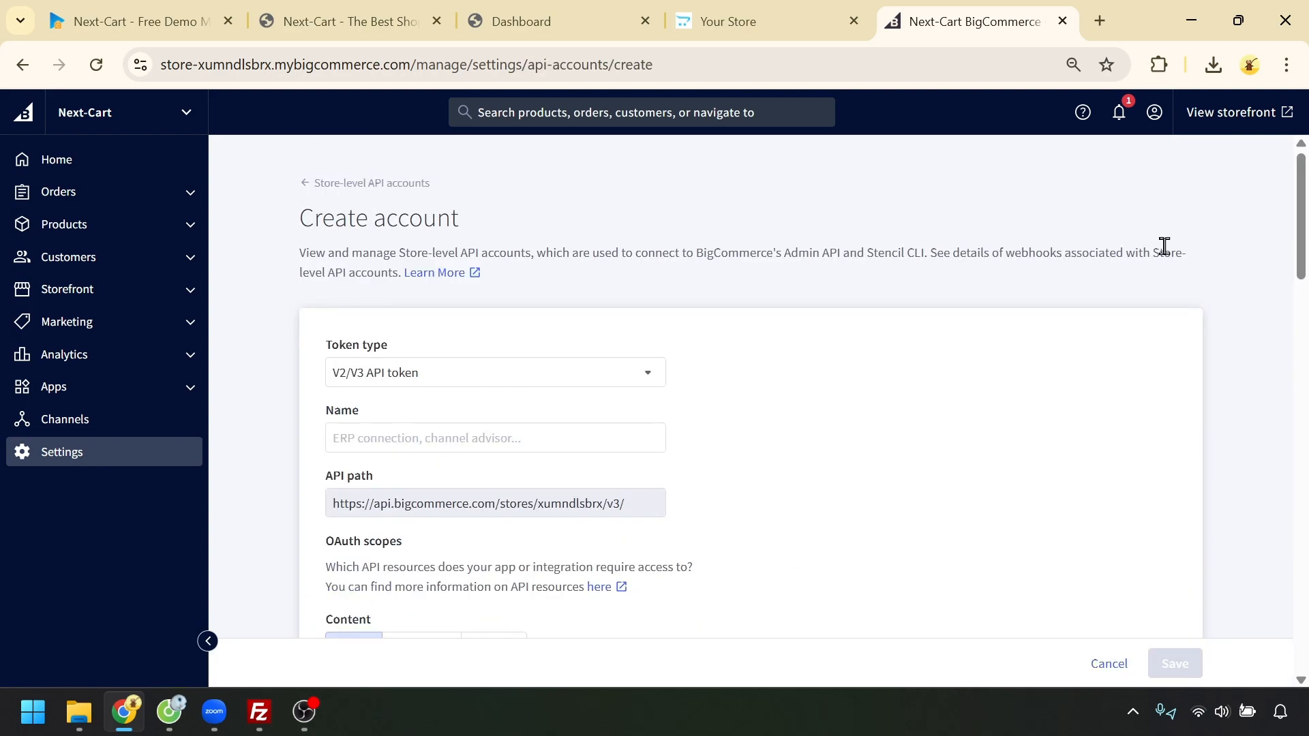
{"action": "left_click", "coordinate": [479, 439]}
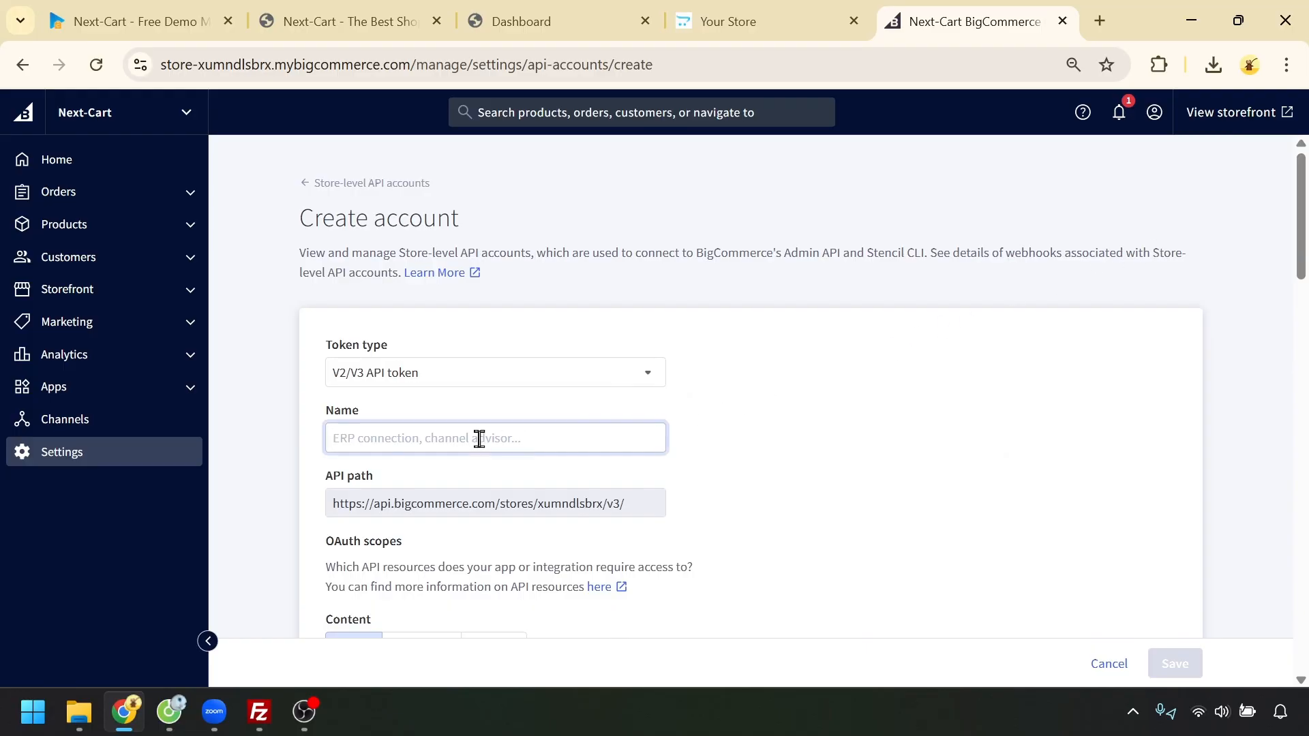
{"action": "type", "text": "Opencart to BigCommerce"}
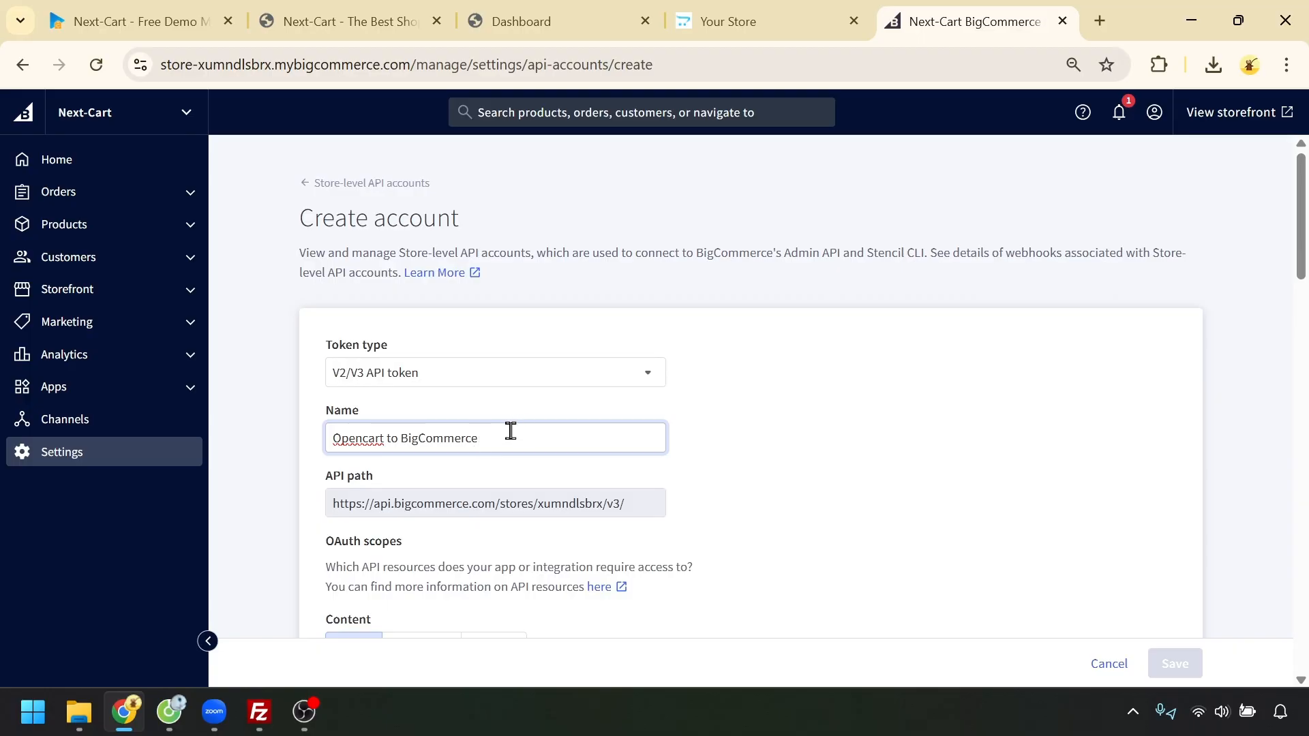
{"action": "left_click", "coordinate": [758, 458]}
- Set the OAuth scopes Content, Customers, Information & settings, Marketing and Orders to modify
{"action": "scroll", "coordinate": [765, 456], "scroll_direction": "down", "scroll_amount": 4}
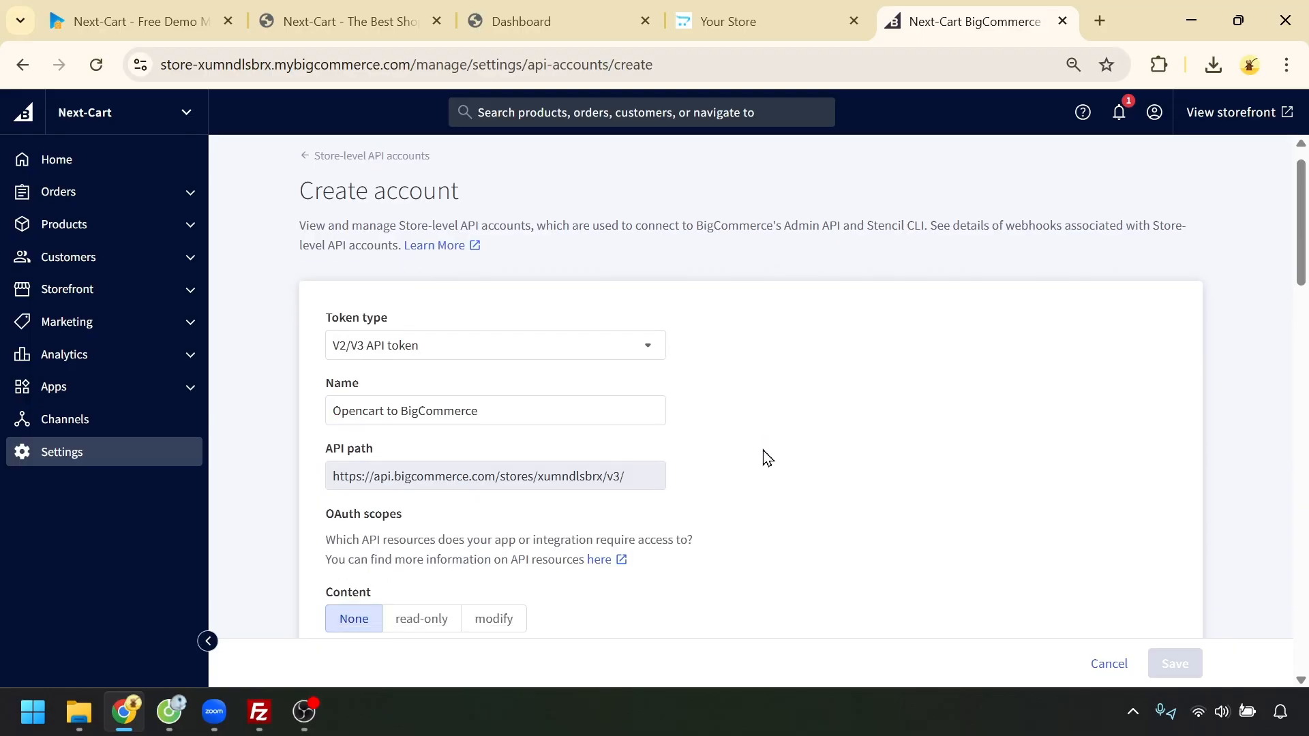
{"action": "scroll", "coordinate": [766, 456], "scroll_direction": "down", "scroll_amount": 1}
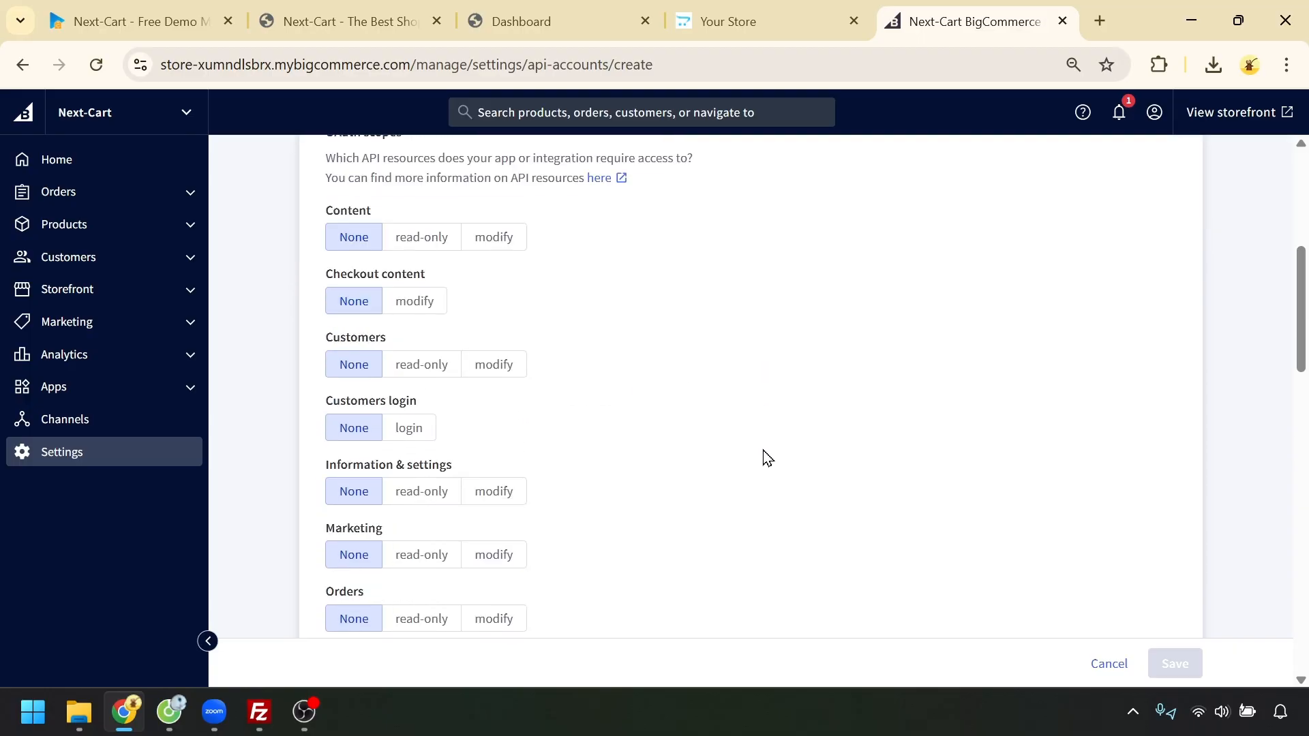
{"action": "left_click", "coordinate": [489, 244]}
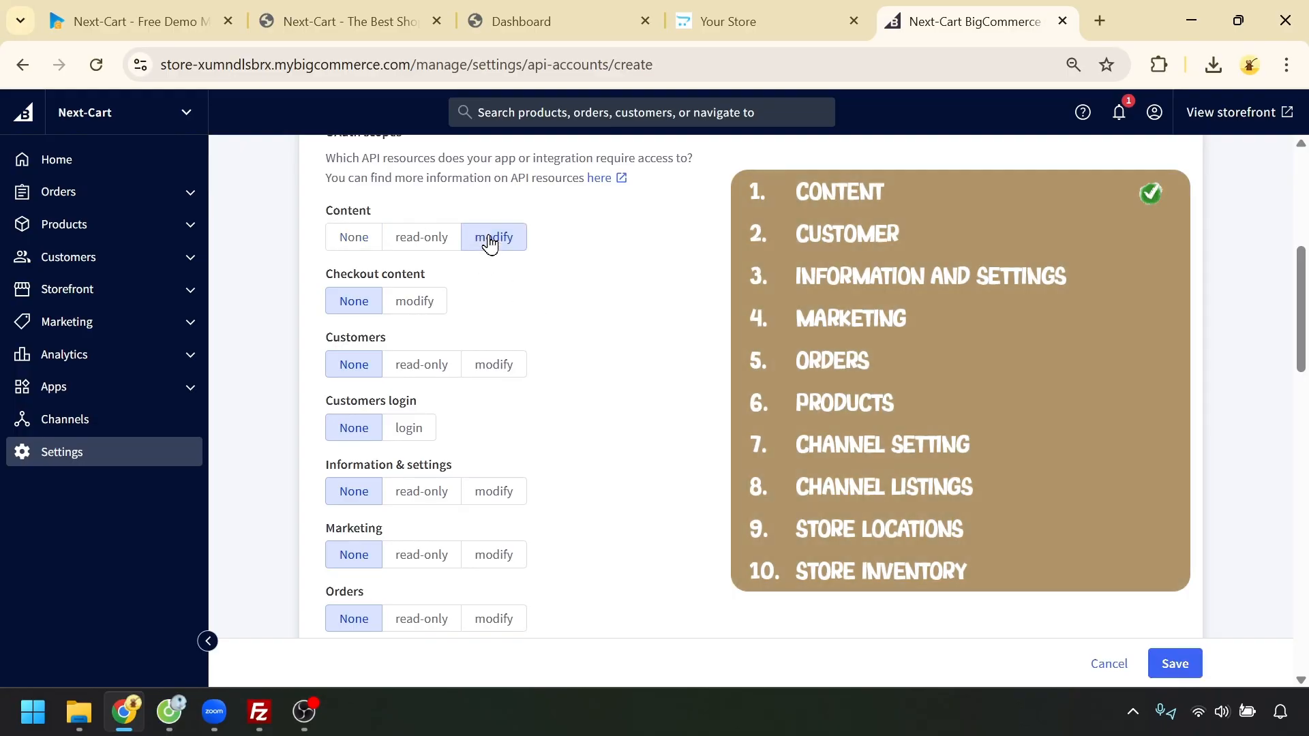
{"action": "left_click", "coordinate": [512, 373]}
{"action": "left_click", "coordinate": [505, 499]}
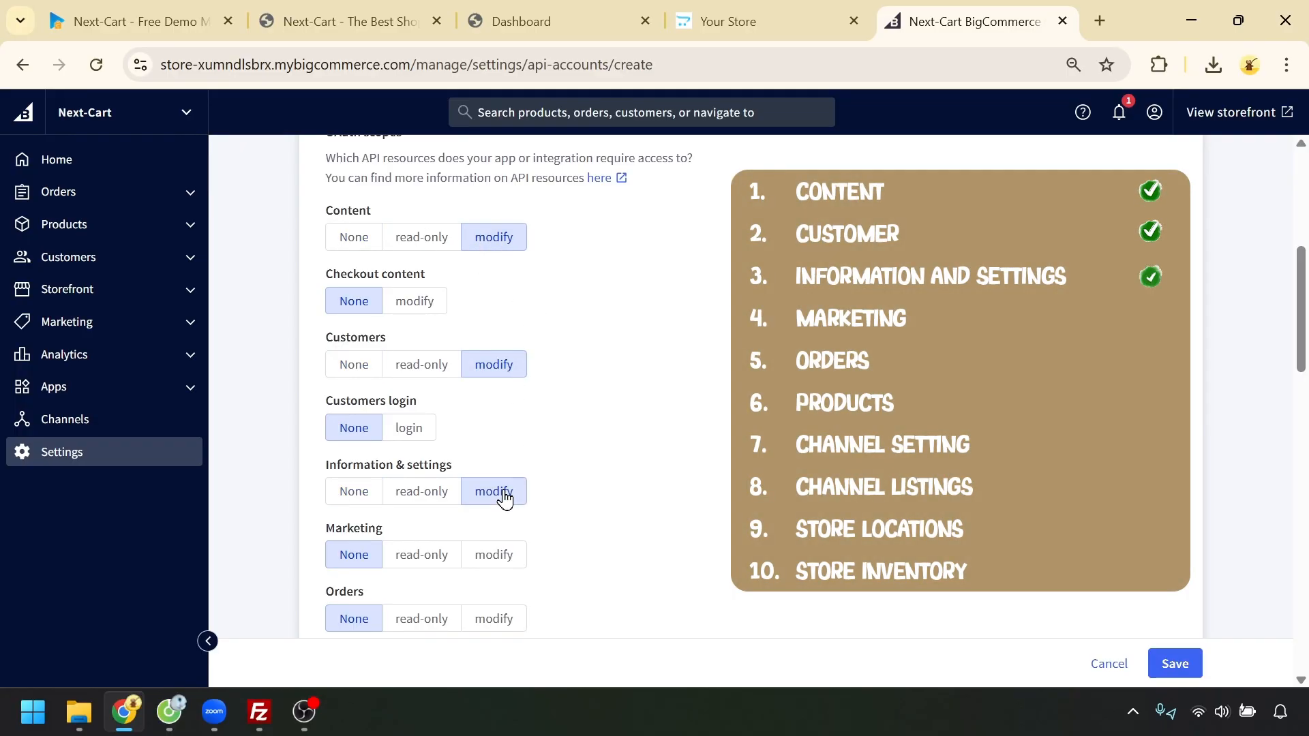
{"action": "left_click", "coordinate": [493, 555]}
{"action": "left_click", "coordinate": [493, 619]}
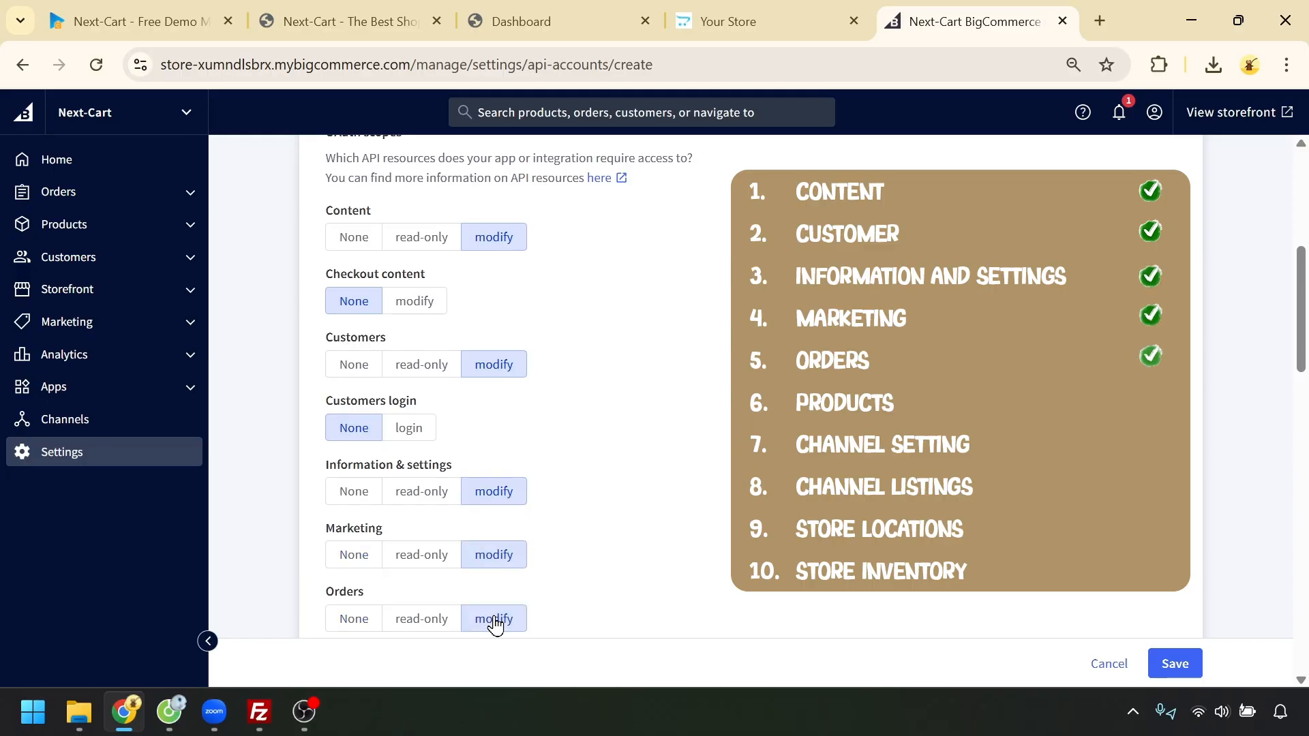
- Set the OAuth scopes Products, Channel settings and Channel listings to modify
{"action": "scroll", "coordinate": [579, 541], "scroll_direction": "down", "scroll_amount": 5}
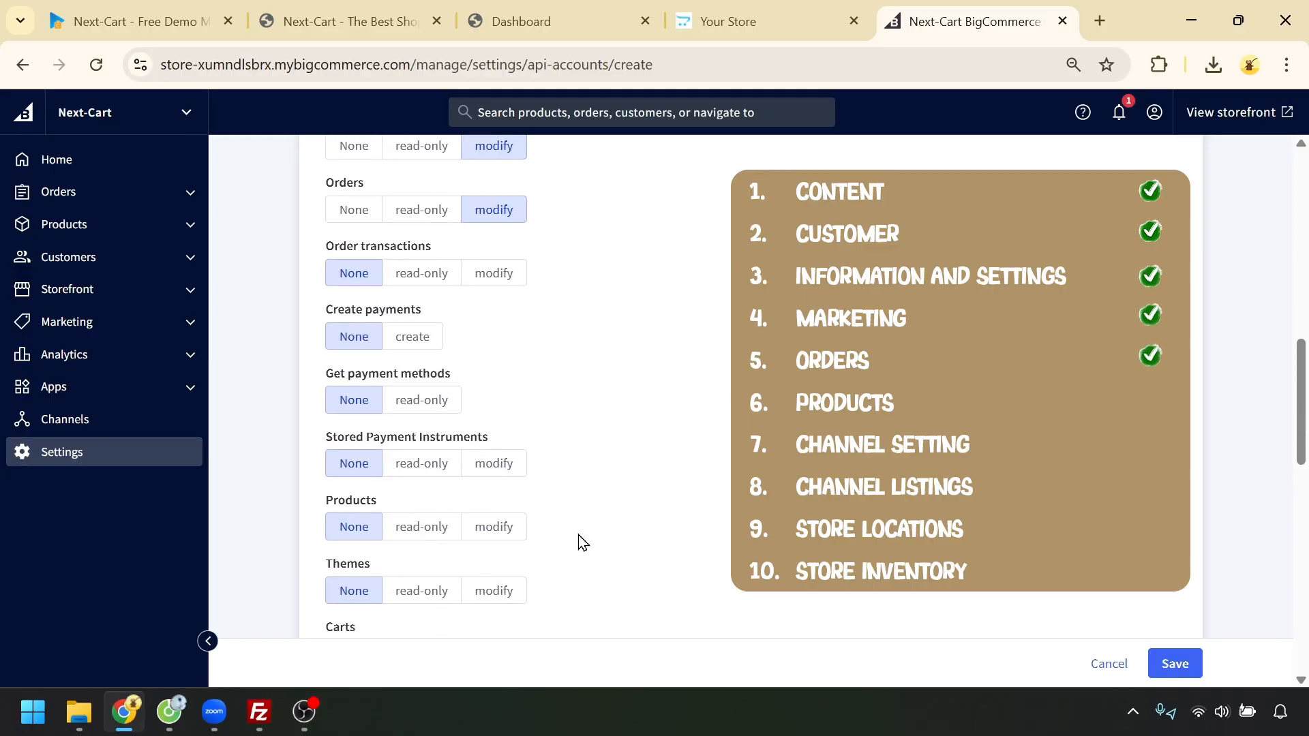
{"action": "left_click", "coordinate": [496, 529]}
{"action": "scroll", "coordinate": [583, 509], "scroll_direction": "down", "scroll_amount": 3}
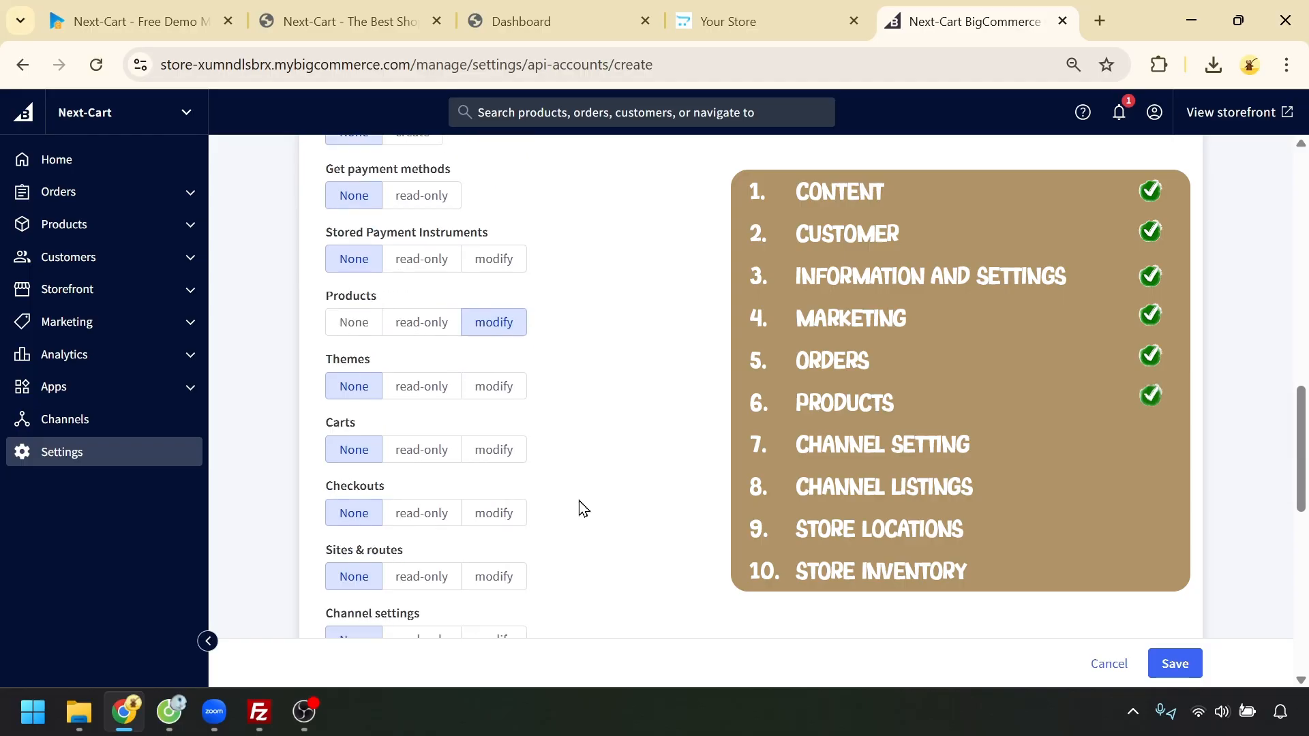
{"action": "scroll", "coordinate": [583, 508], "scroll_direction": "down", "scroll_amount": 3}
{"action": "left_click", "coordinate": [499, 436]}
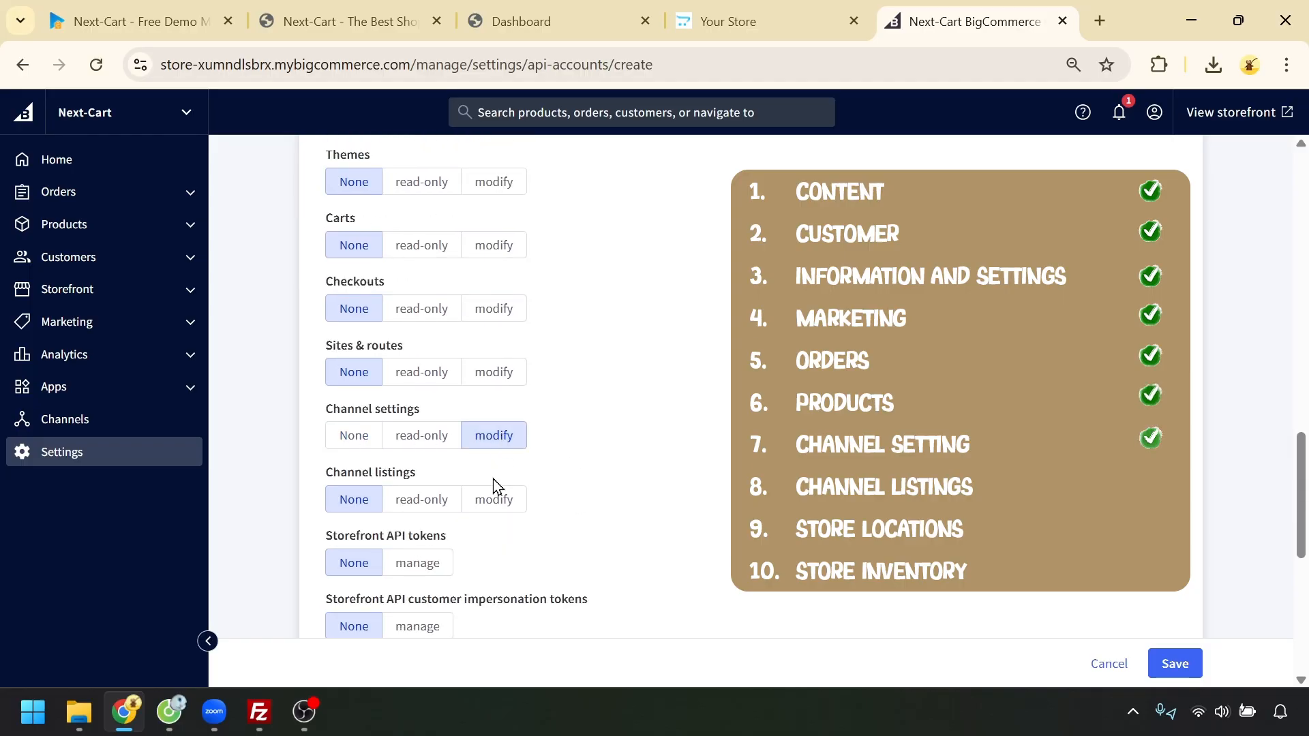
{"action": "left_click", "coordinate": [496, 505]}
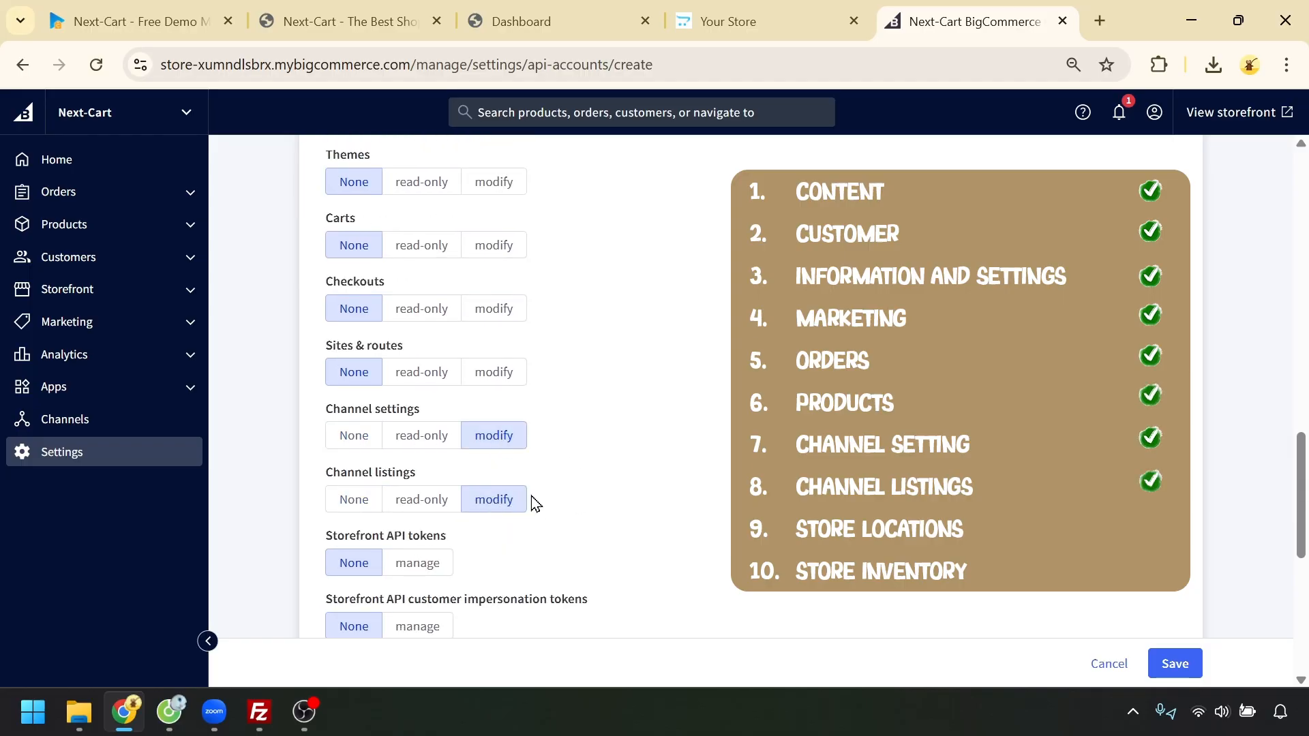
- Set the Store Locations and Store Inventory scopes to modify and save the API account
{"action": "scroll", "coordinate": [616, 477], "scroll_direction": "down", "scroll_amount": 3}
{"action": "scroll", "coordinate": [613, 476], "scroll_direction": "down", "scroll_amount": 2}
{"action": "left_click", "coordinate": [493, 446]}
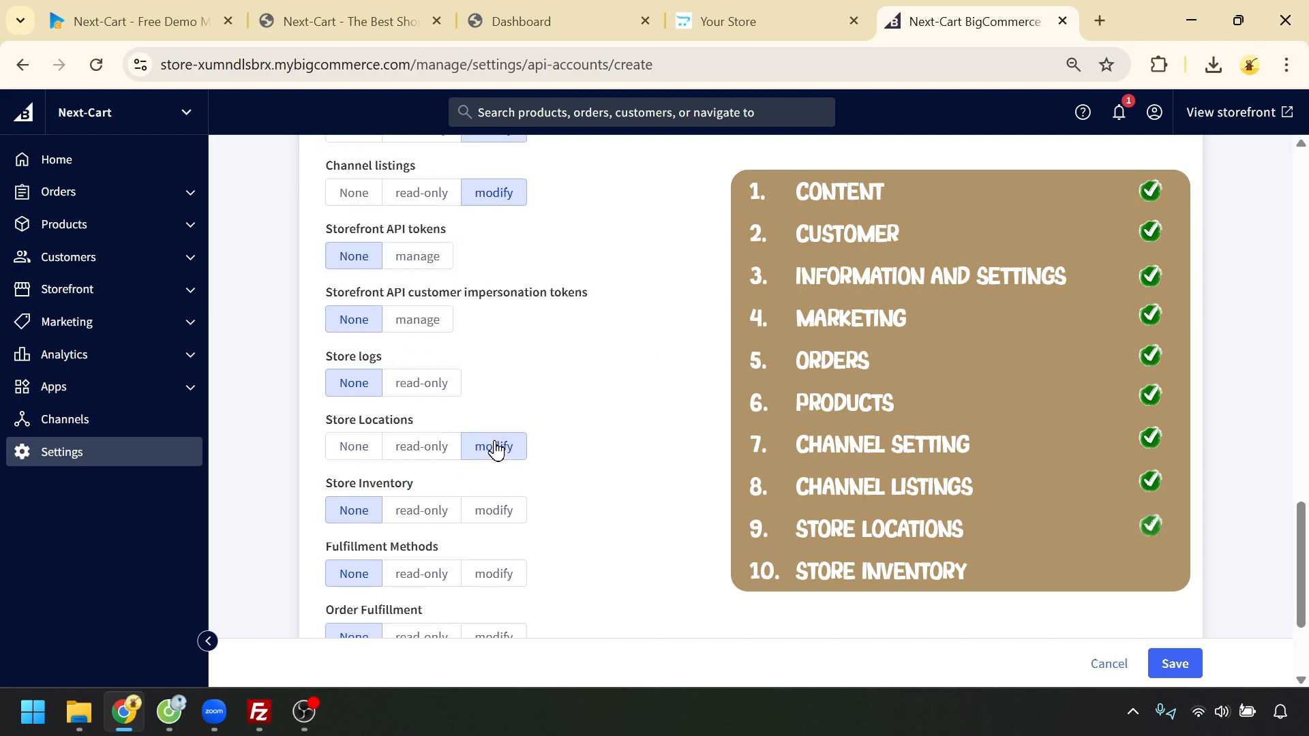
{"action": "left_click", "coordinate": [515, 528]}
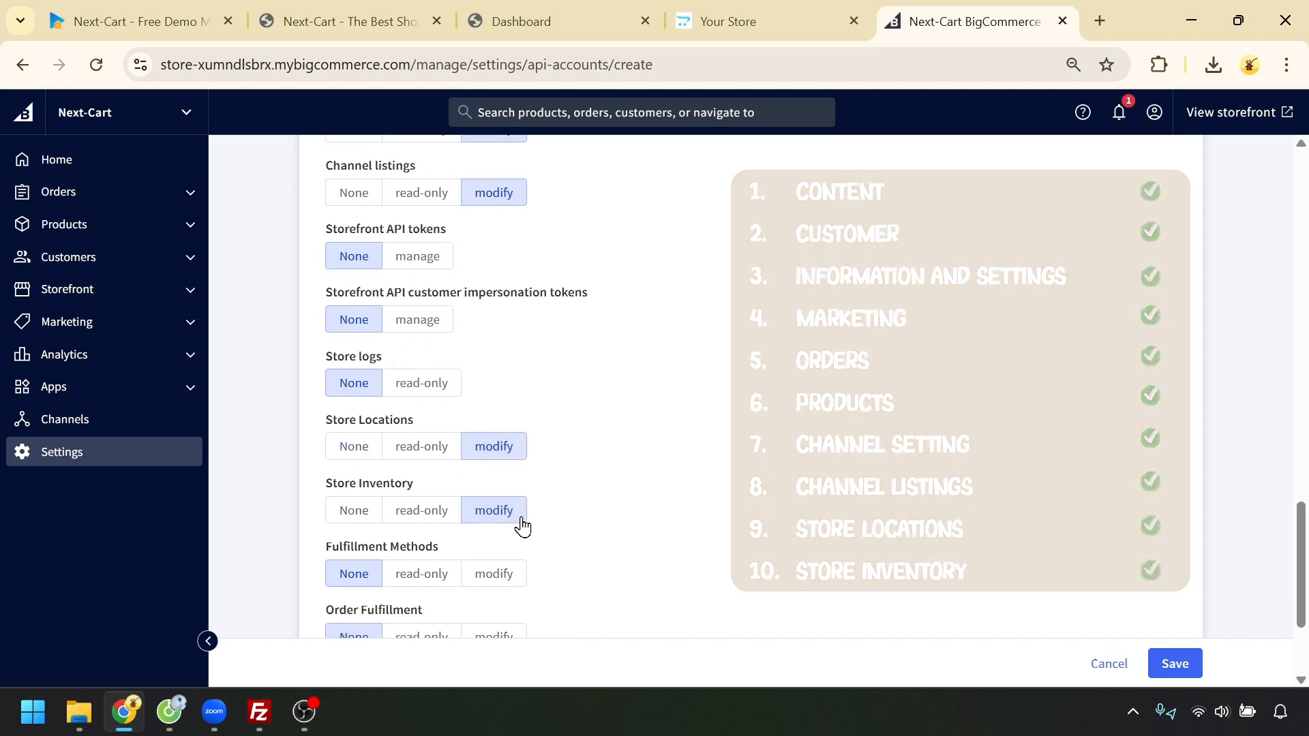
{"action": "left_click", "coordinate": [1176, 664]}
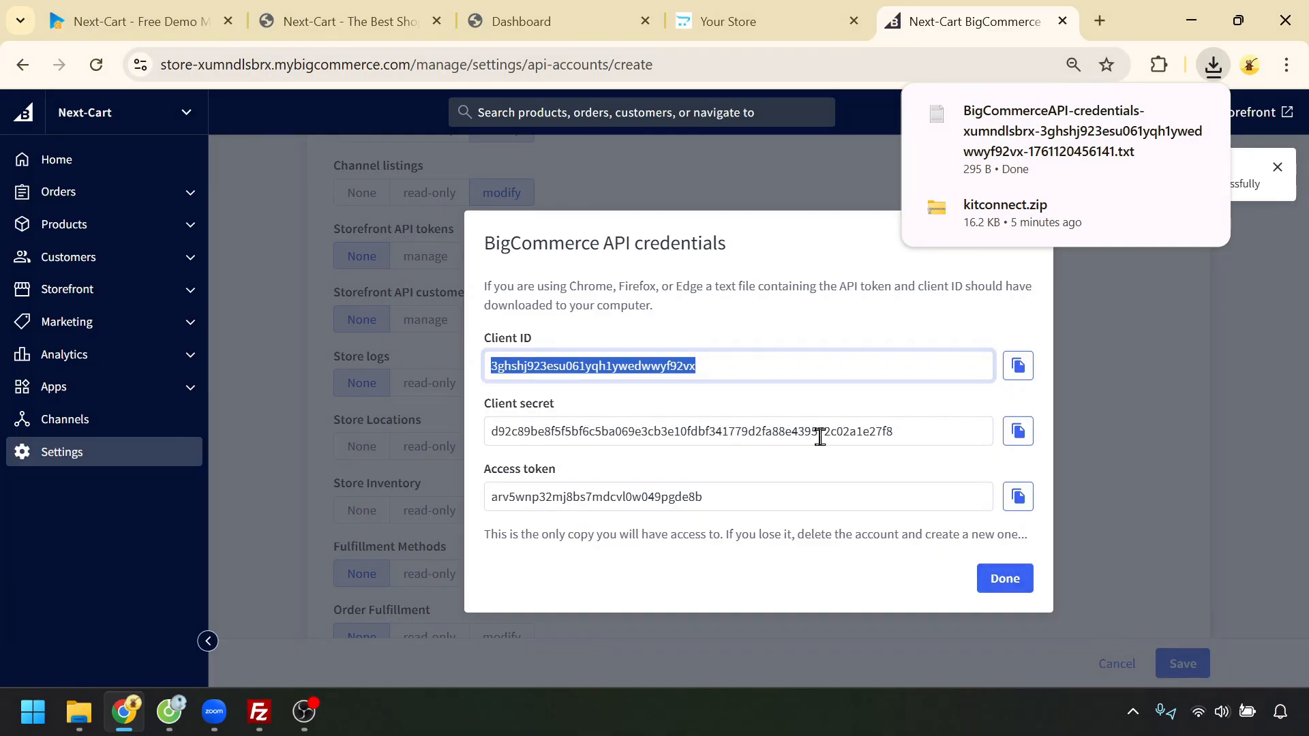
- Open the downloaded BigCommerce credentials text file and copy its API path into the API Path field of the Next-Cart target setup
{"action": "left_click", "coordinate": [1085, 141]}
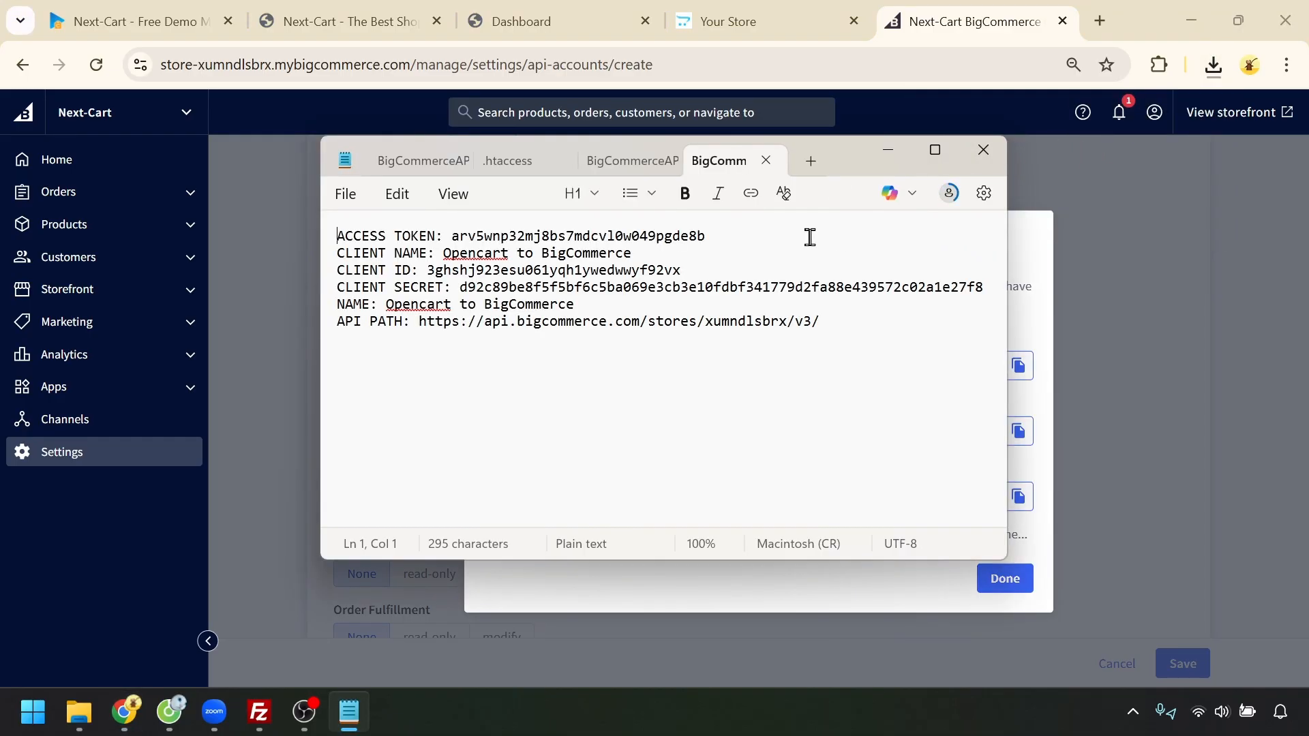
{"action": "left_click", "coordinate": [129, 24]}
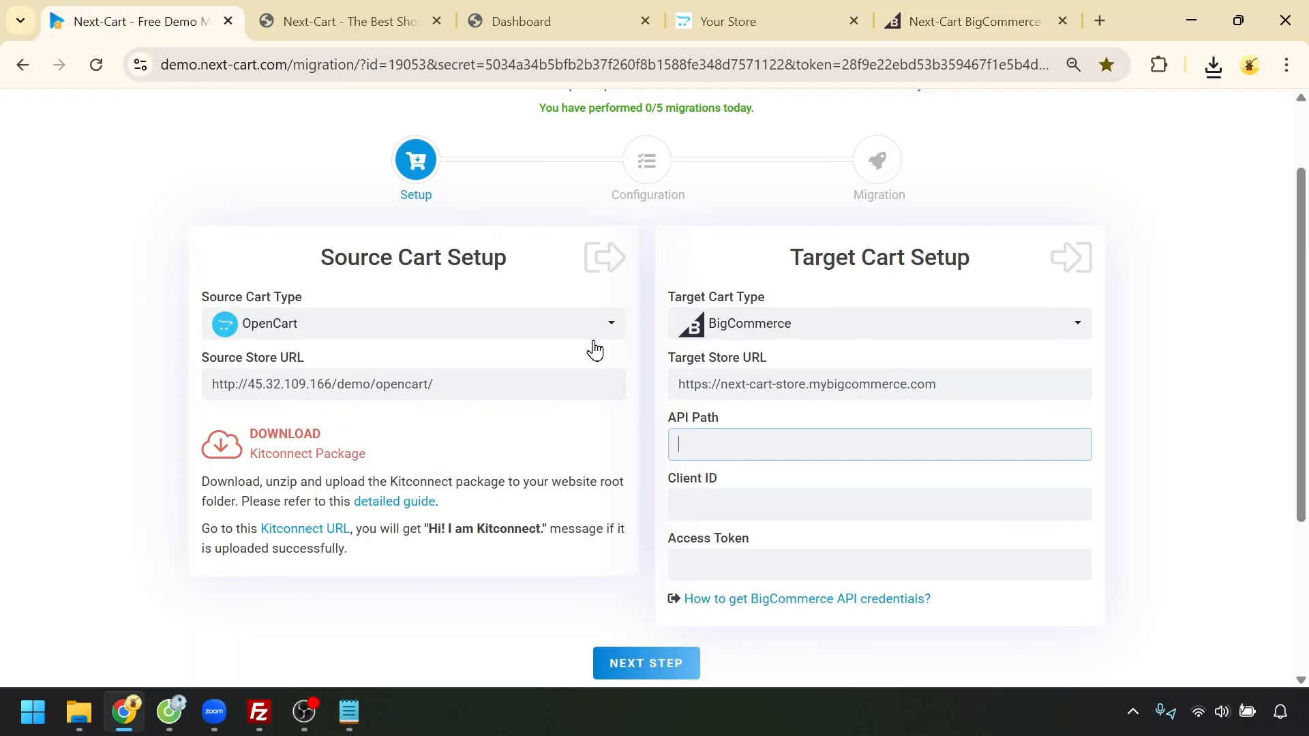
{"action": "left_click", "coordinate": [349, 711]}
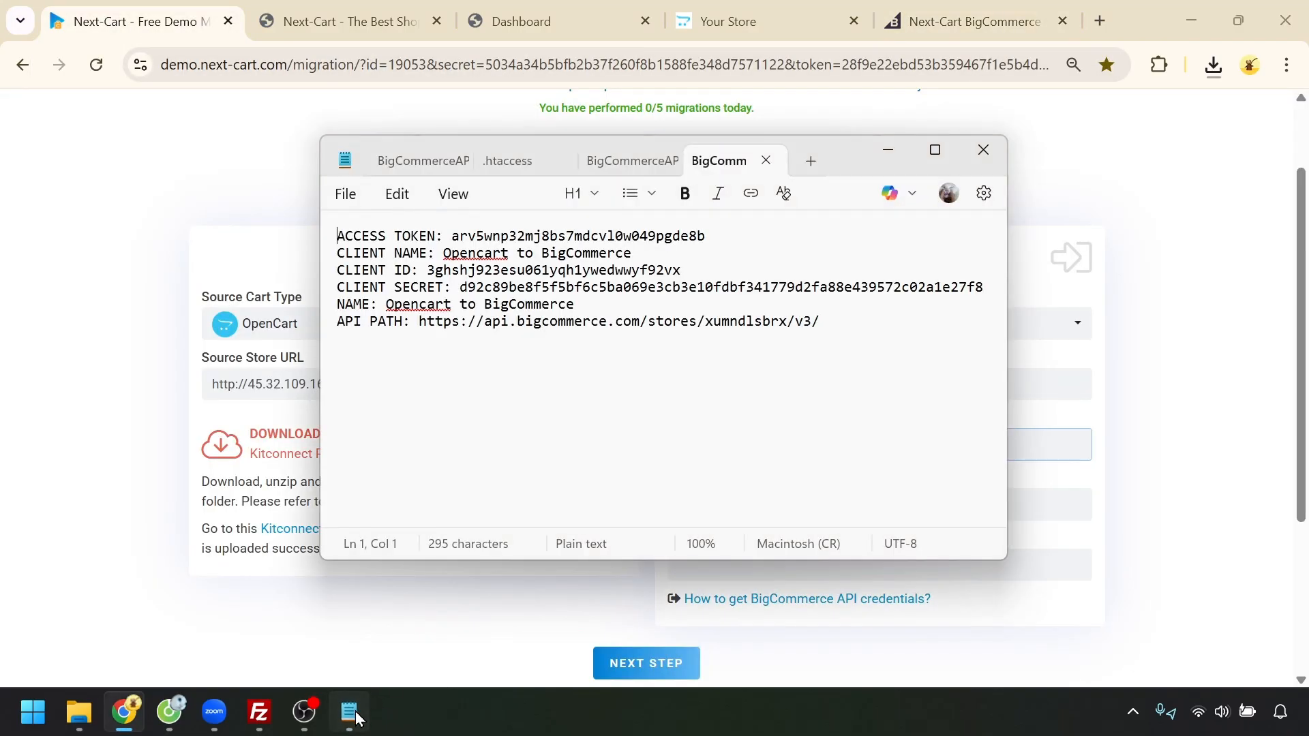
{"action": "left_click_drag", "start_coordinate": [419, 323], "coordinate": [829, 329]}
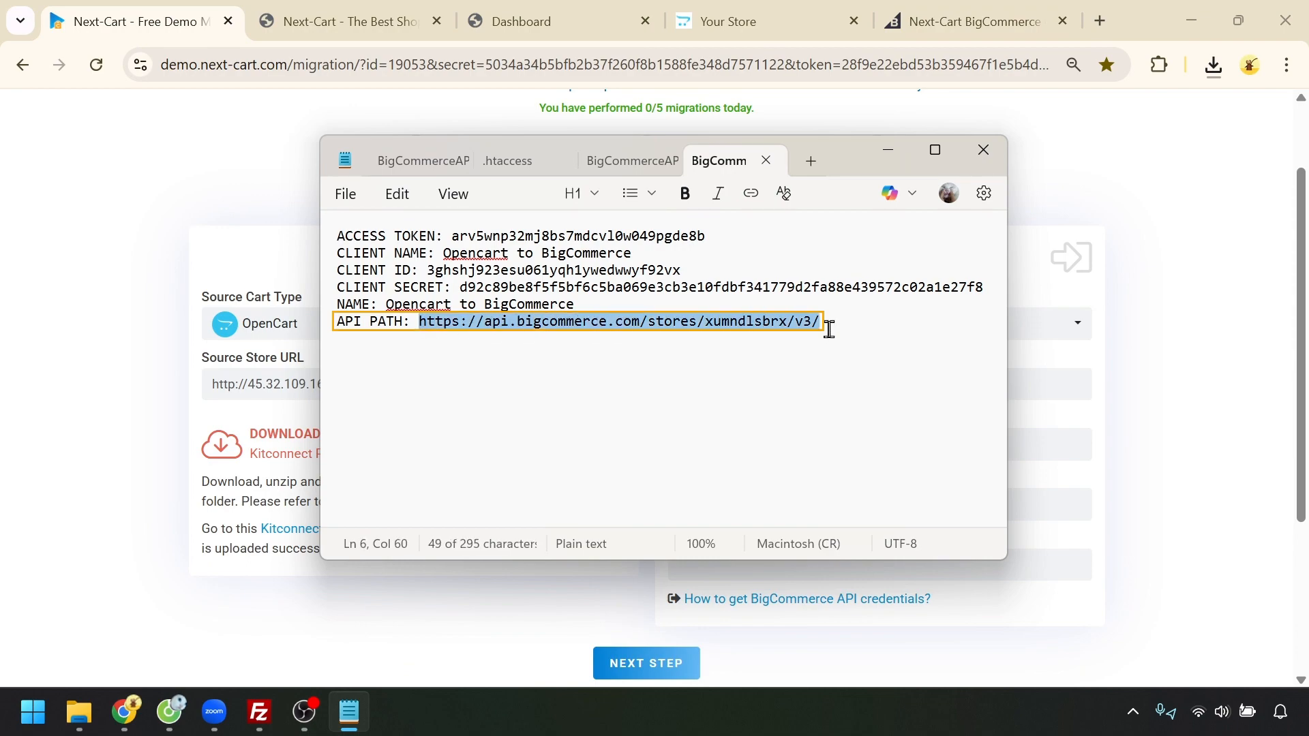
{"action": "key", "text": "ctrl+c"}
{"action": "left_click", "coordinate": [1031, 435]}
{"action": "key", "text": "ctrl+v"}
- Copy the client ID from the Notepad credentials file into the Client ID field of the target cart setup
{"action": "left_click", "coordinate": [809, 500]}
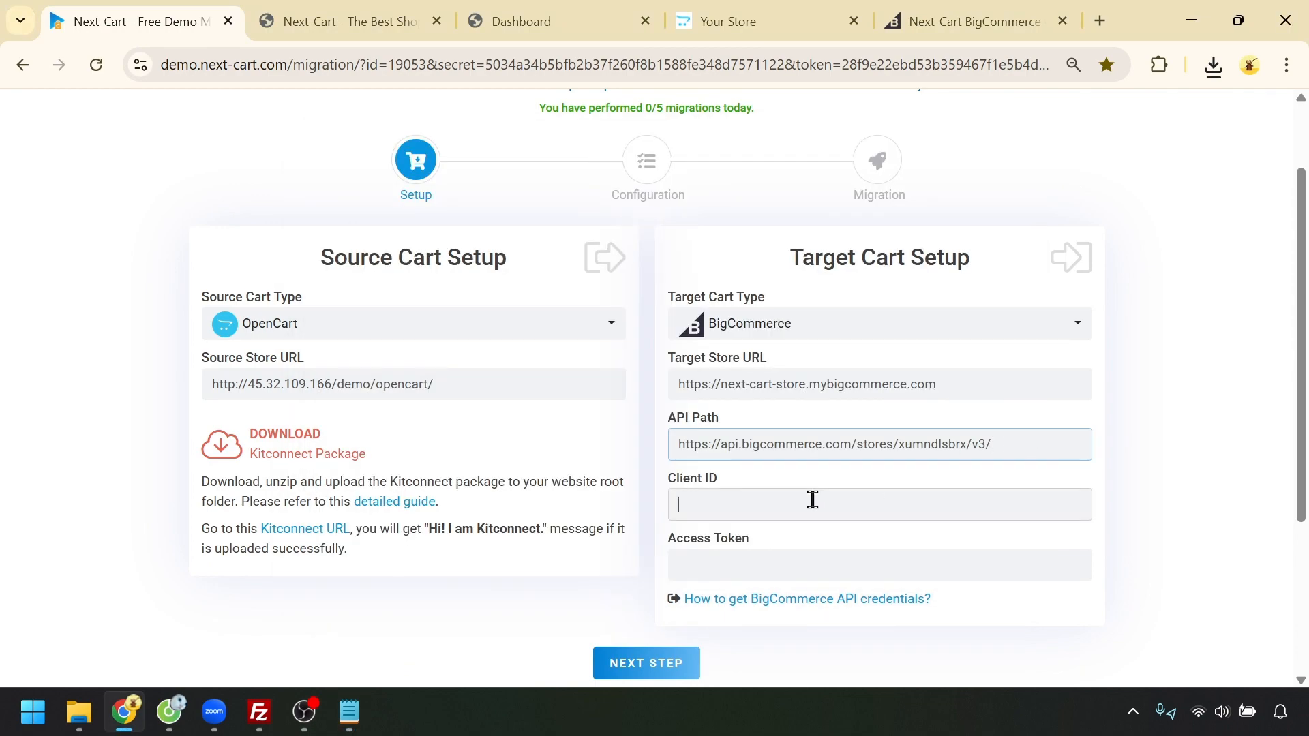
{"action": "left_click", "coordinate": [355, 711]}
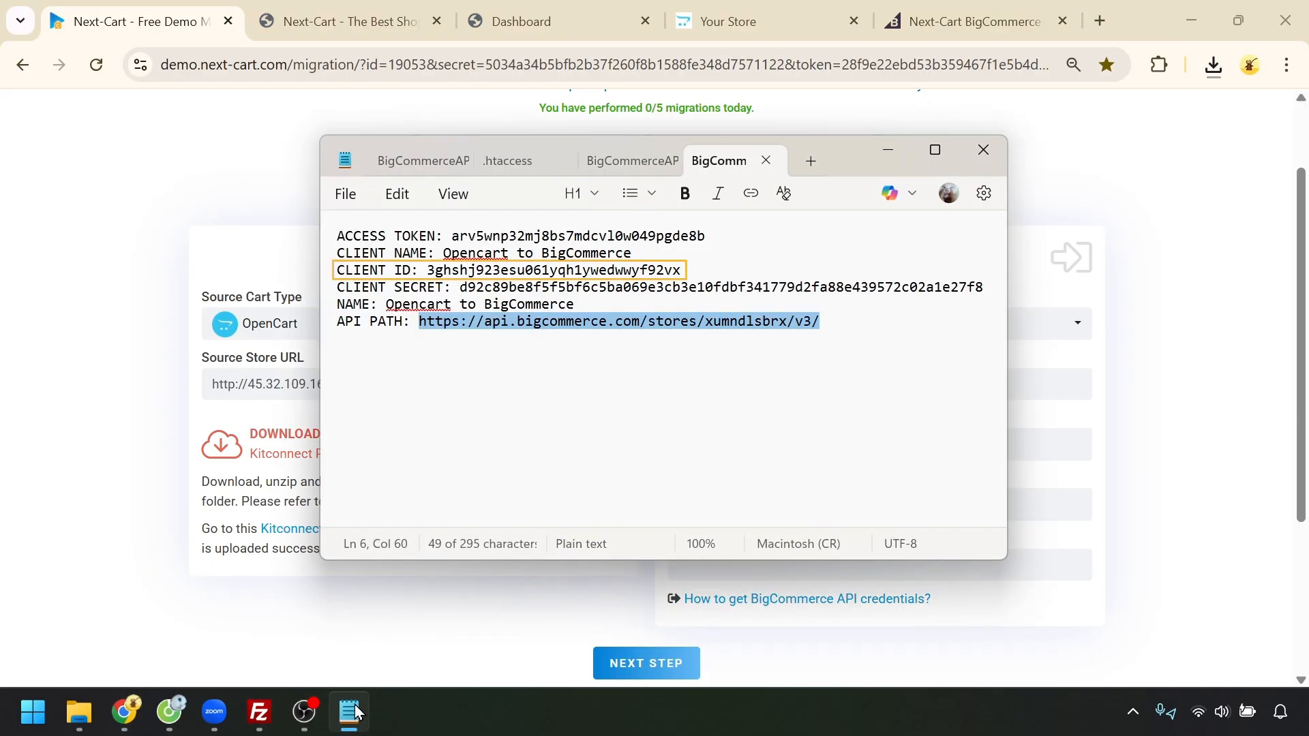
{"action": "left_click_drag", "start_coordinate": [428, 271], "coordinate": [683, 272]}
{"action": "key", "text": "ctrl+c"}
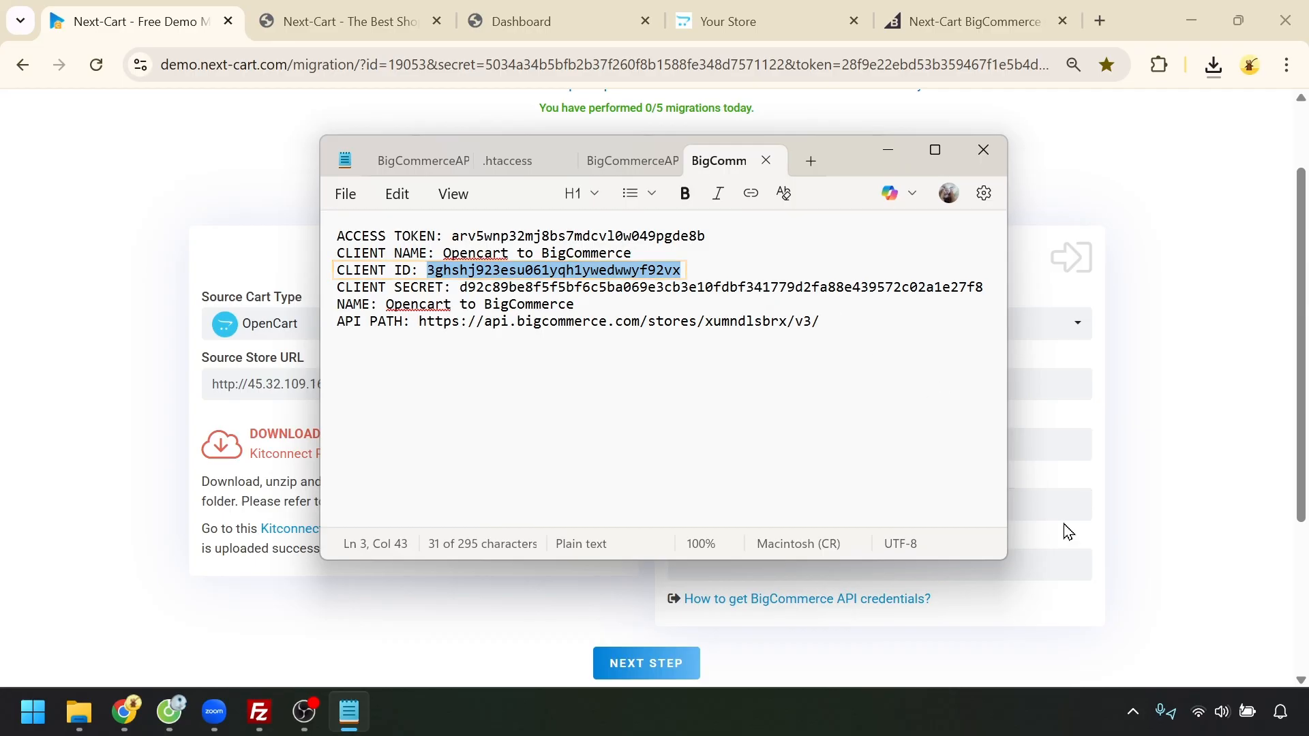
{"action": "left_click", "coordinate": [1060, 509]}
{"action": "key", "text": "ctrl+v"}
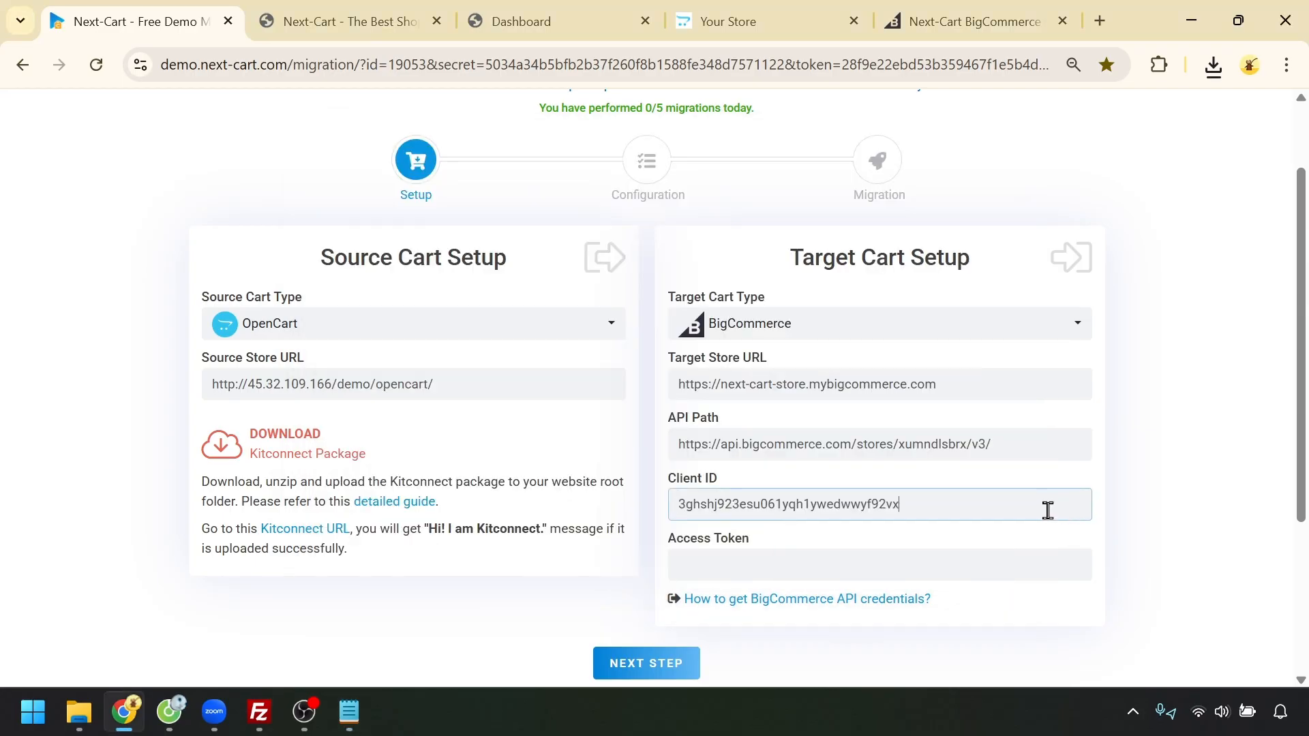
- Copy the access token from the Notepad credentials file into the Access Token field and proceed to the migration configuration
{"action": "left_click", "coordinate": [826, 561]}
{"action": "left_click", "coordinate": [334, 717]}
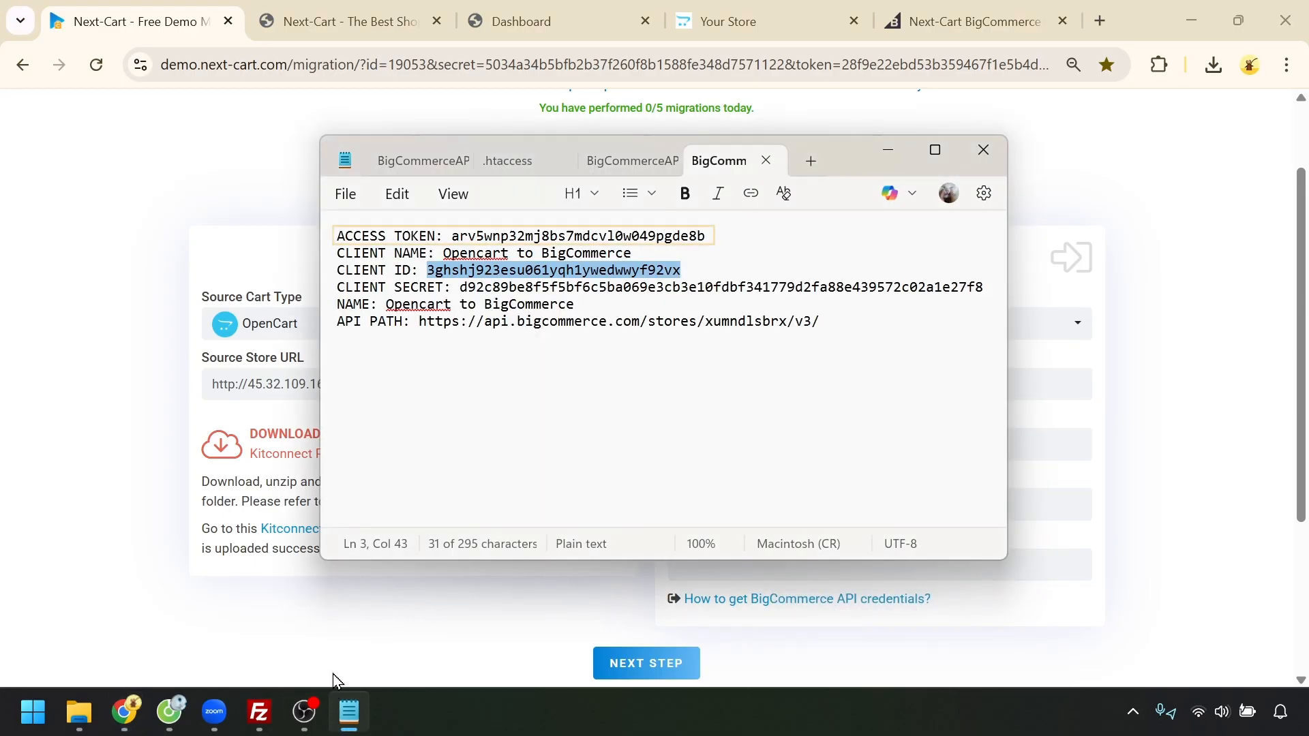
{"action": "left_click_drag", "start_coordinate": [451, 236], "coordinate": [723, 237]}
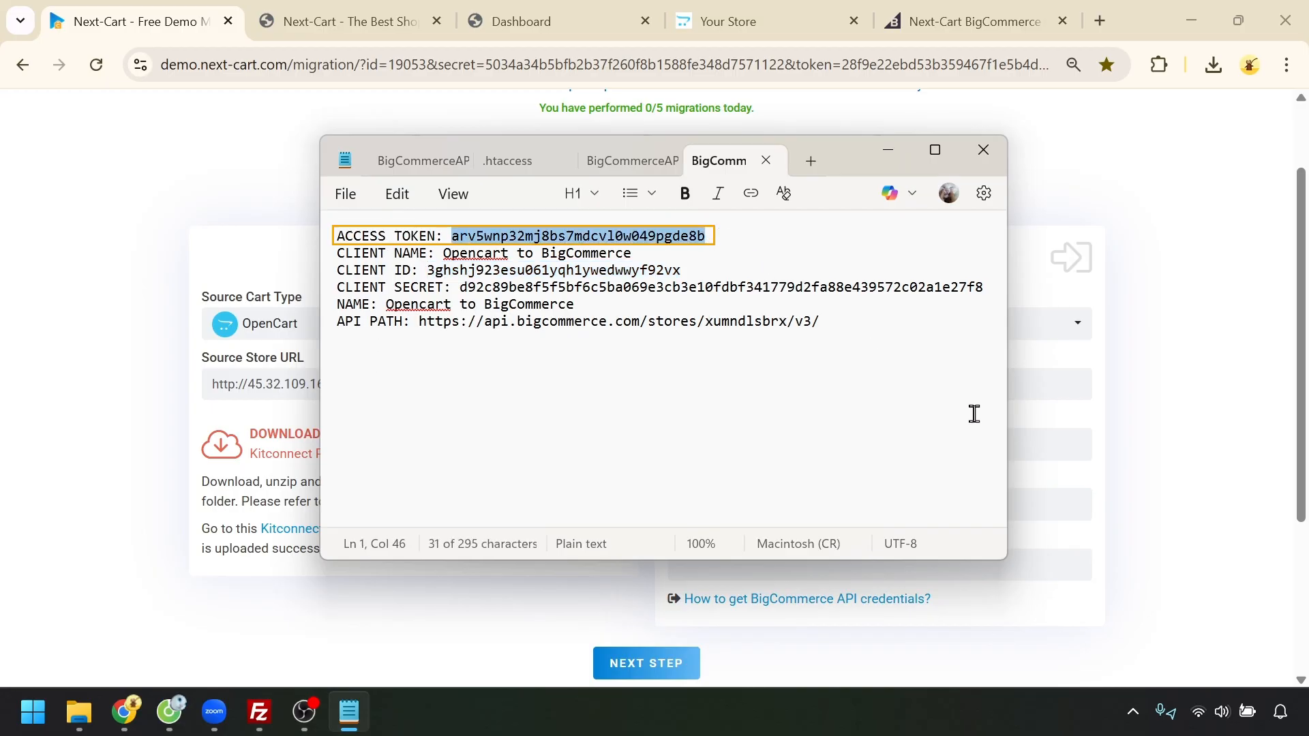
{"action": "left_click", "coordinate": [1074, 563]}
{"action": "key", "text": "ctrl+v"}
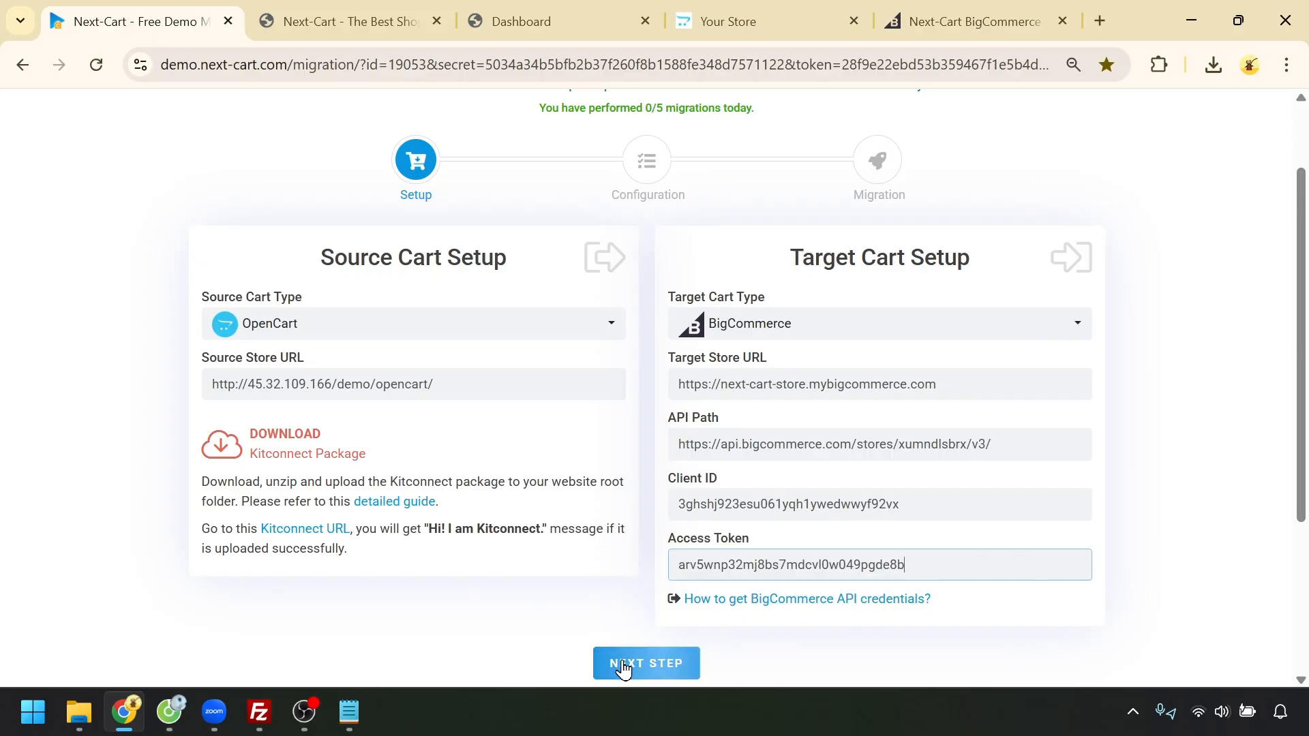
{"action": "left_click", "coordinate": [643, 664]}
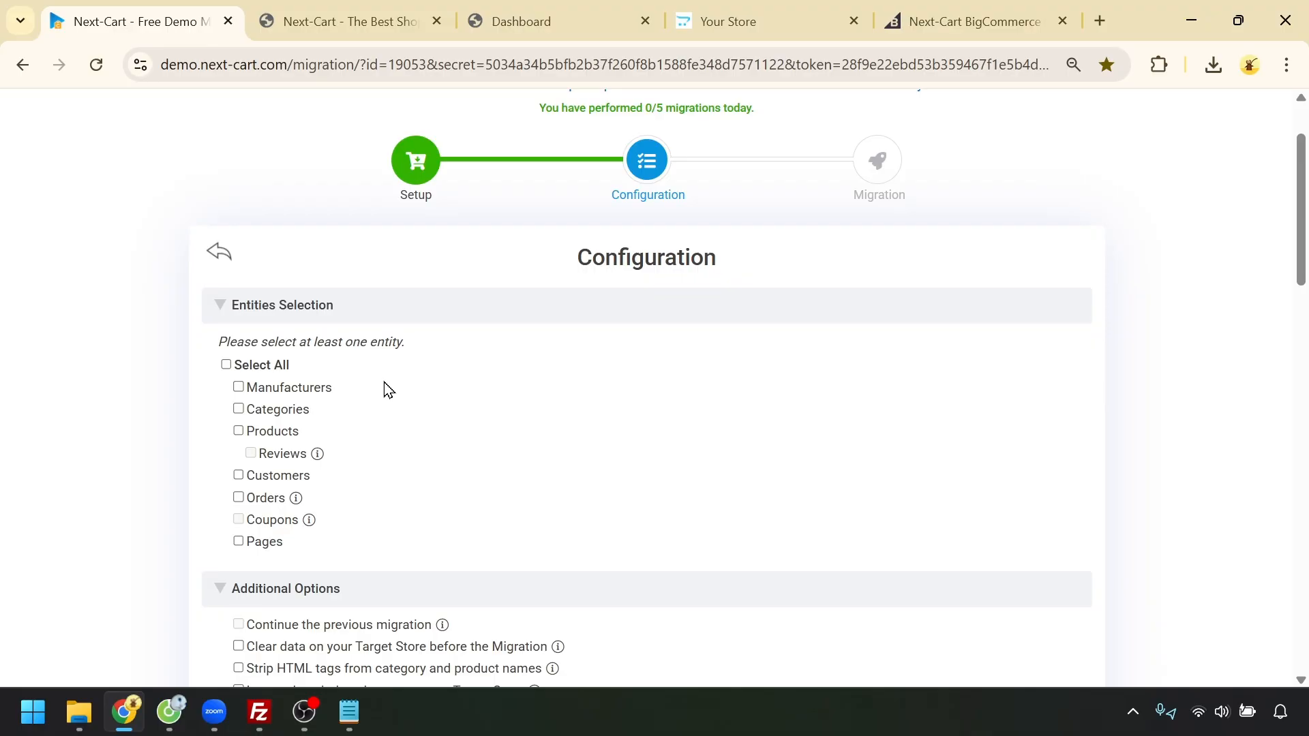
- Select all entities for migration and enable clearing target store data, stripping HTML tags, importing description images and migrating SEO URLs
{"action": "left_click", "coordinate": [226, 365]}
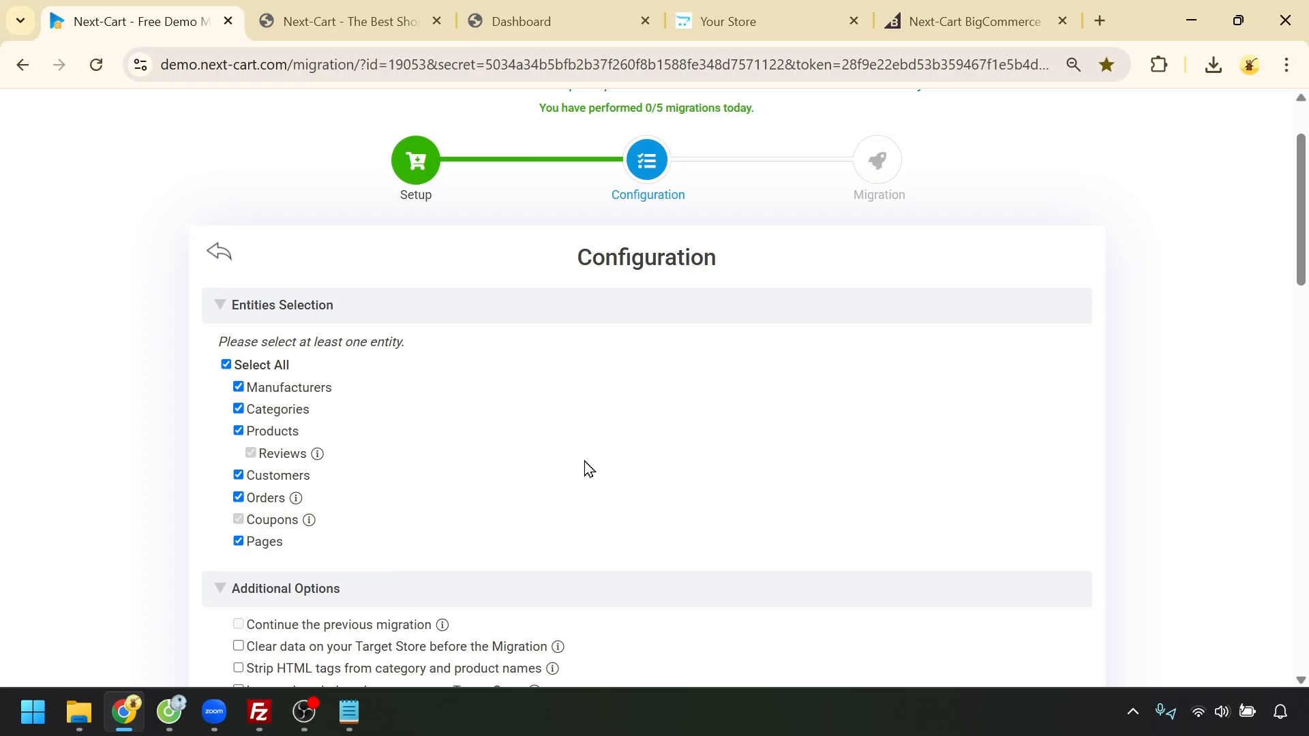
{"action": "scroll", "coordinate": [585, 468], "scroll_direction": "down", "scroll_amount": 4}
{"action": "scroll", "coordinate": [588, 469], "scroll_direction": "down", "scroll_amount": 2}
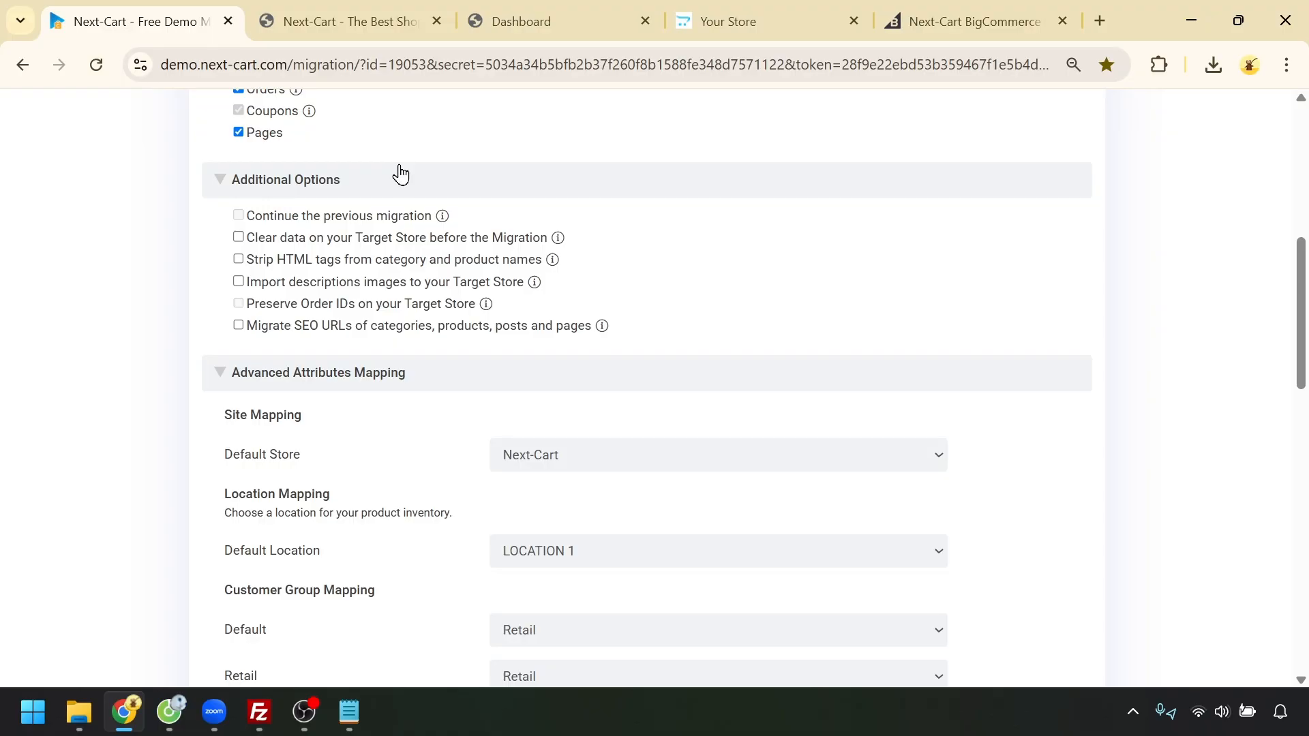
{"action": "left_click", "coordinate": [343, 243]}
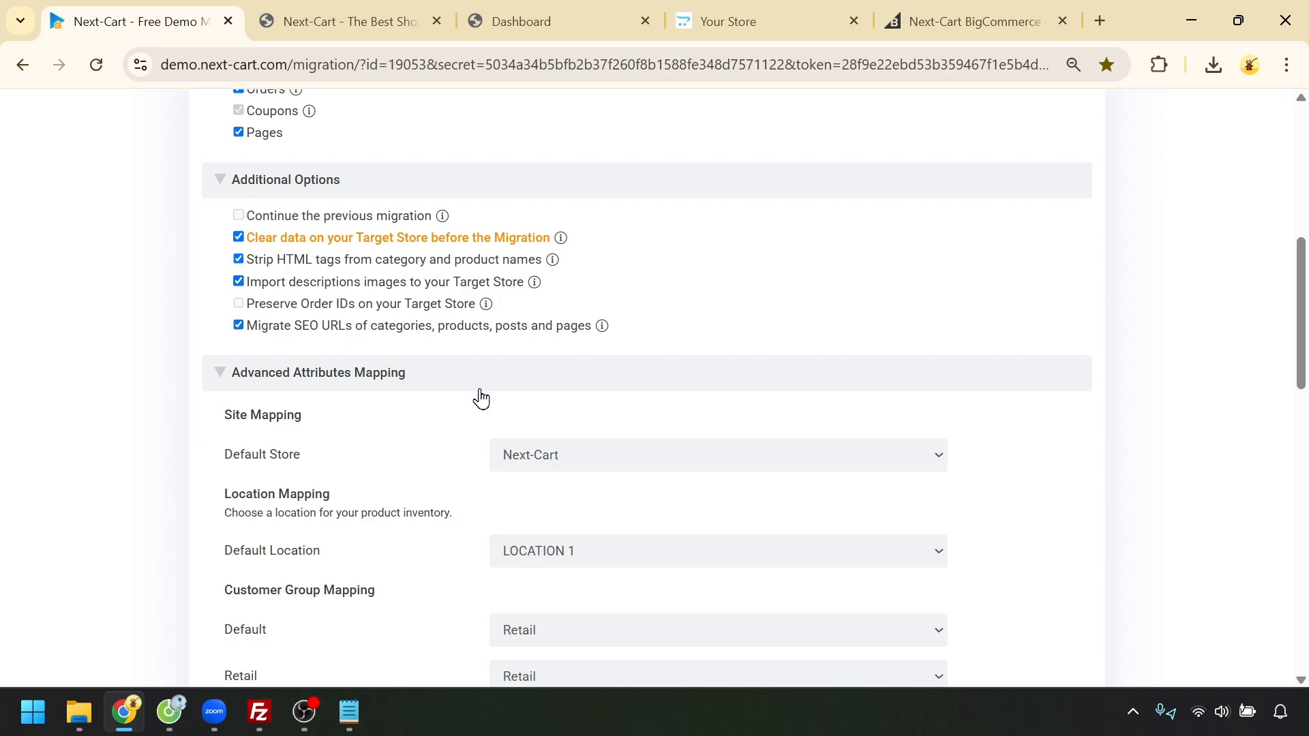
- Choose the BigCommerce customer group that the source store's Default group maps to in the advanced attributes mapping
{"action": "scroll", "coordinate": [634, 415], "scroll_direction": "down", "scroll_amount": 4}
{"action": "scroll", "coordinate": [634, 416], "scroll_direction": "up", "scroll_amount": 1}
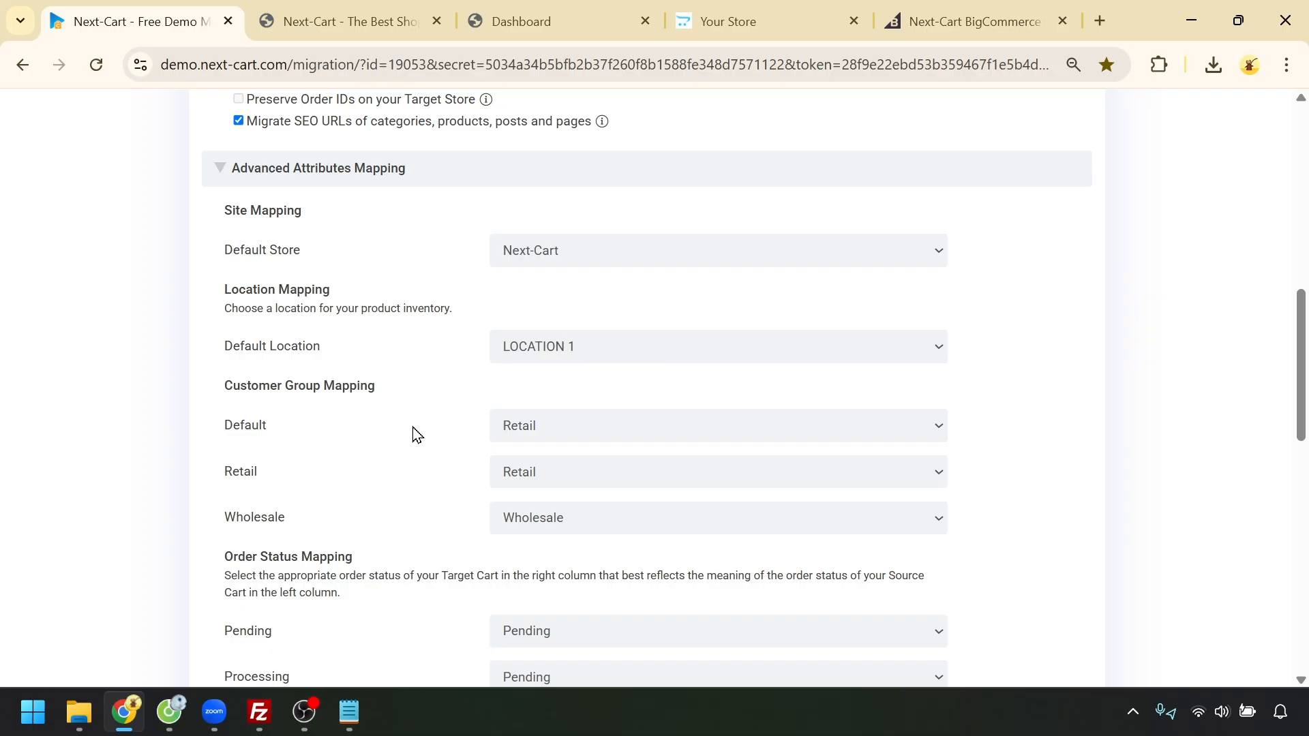
{"action": "left_click", "coordinate": [567, 427]}
{"action": "left_click", "coordinate": [554, 506]}
- Map the Processing order status to Awaiting Fulfillment and the Shipped order status to Completed
{"action": "scroll", "coordinate": [891, 383], "scroll_direction": "down", "scroll_amount": 6}
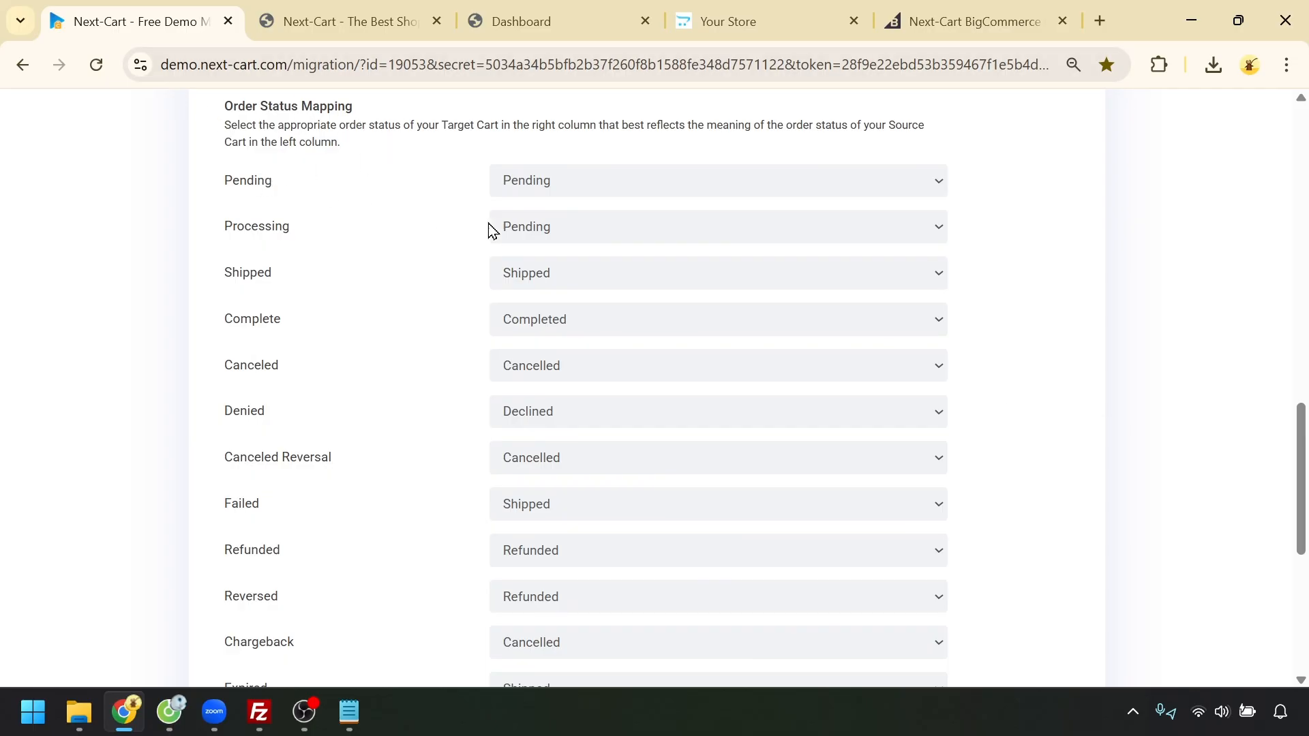
{"action": "left_click", "coordinate": [597, 233]}
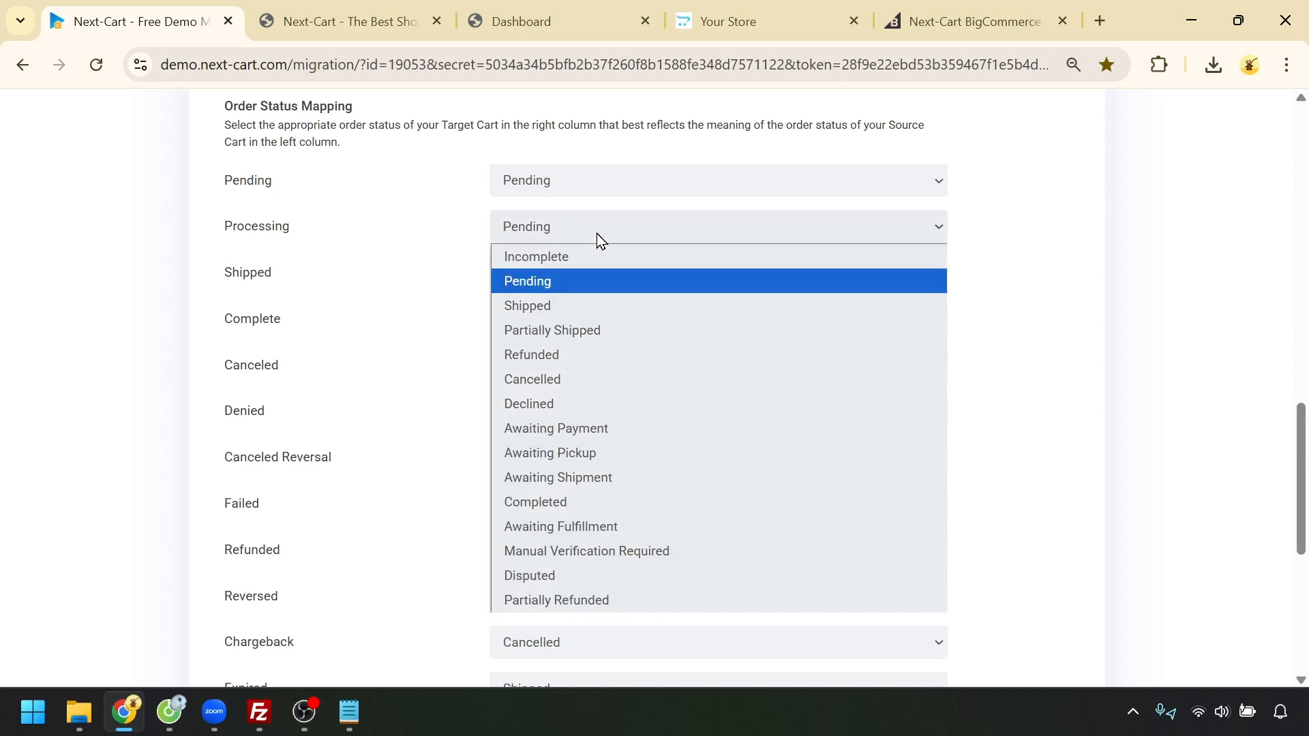
{"action": "left_click", "coordinate": [552, 530]}
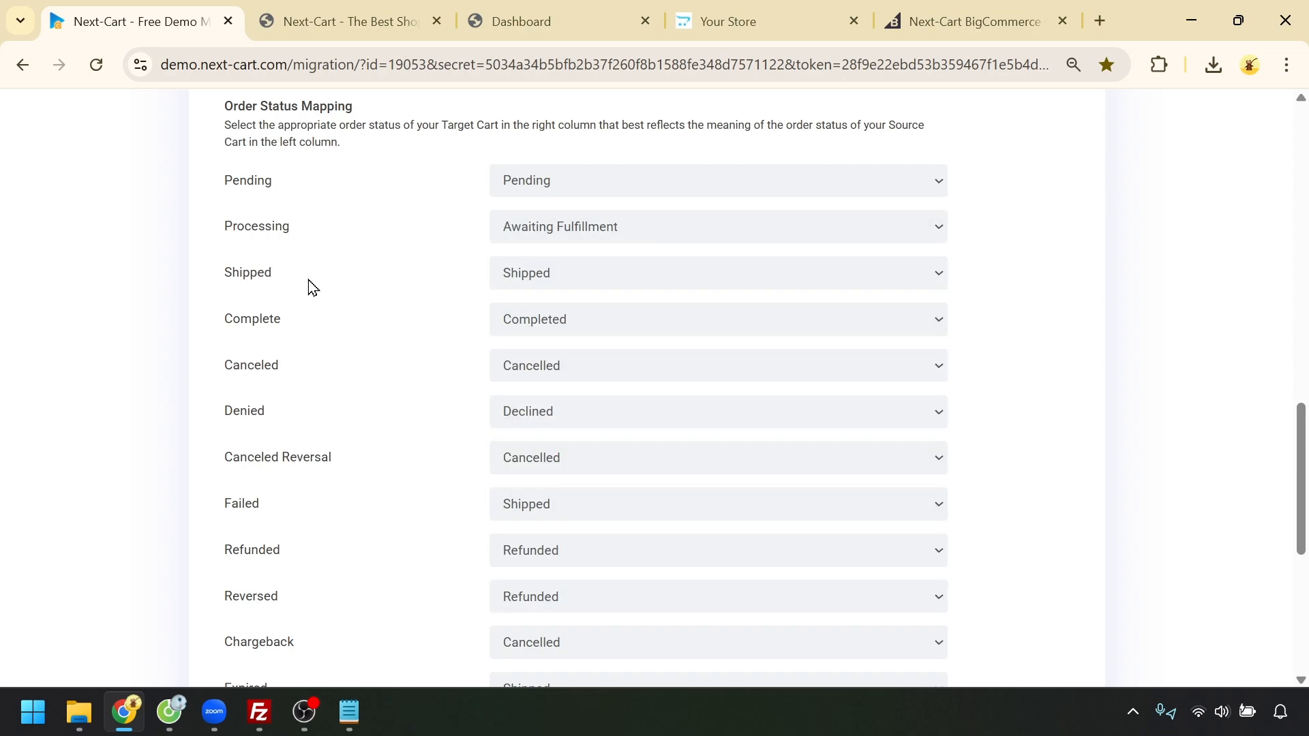
{"action": "left_click", "coordinate": [568, 282]}
{"action": "left_click", "coordinate": [516, 549]}
- Map the Failed order status to Cancelled, and the Reversed and Chargeback statuses to Refunded
{"action": "scroll", "coordinate": [448, 383], "scroll_direction": "down", "scroll_amount": 1}
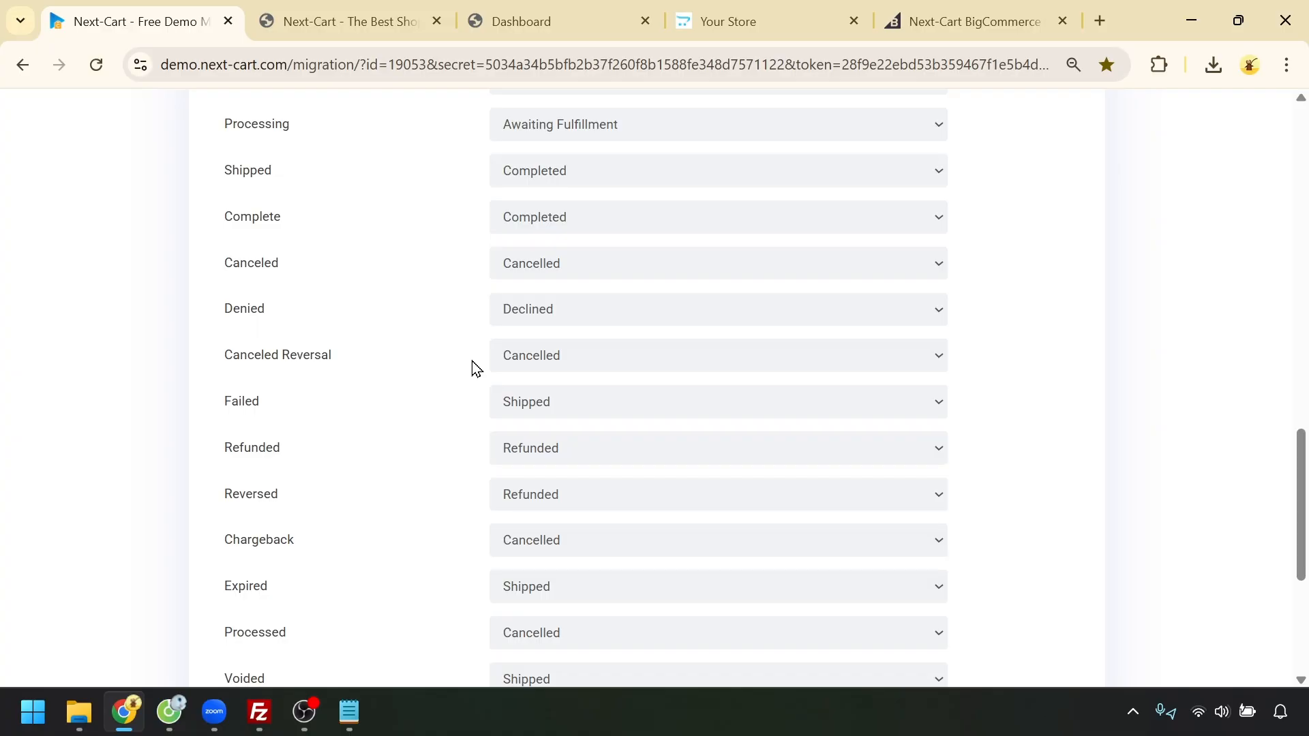
{"action": "left_click", "coordinate": [547, 402]}
{"action": "left_click", "coordinate": [558, 154]}
{"action": "left_click", "coordinate": [563, 495]}
{"action": "left_click", "coordinate": [540, 229]}
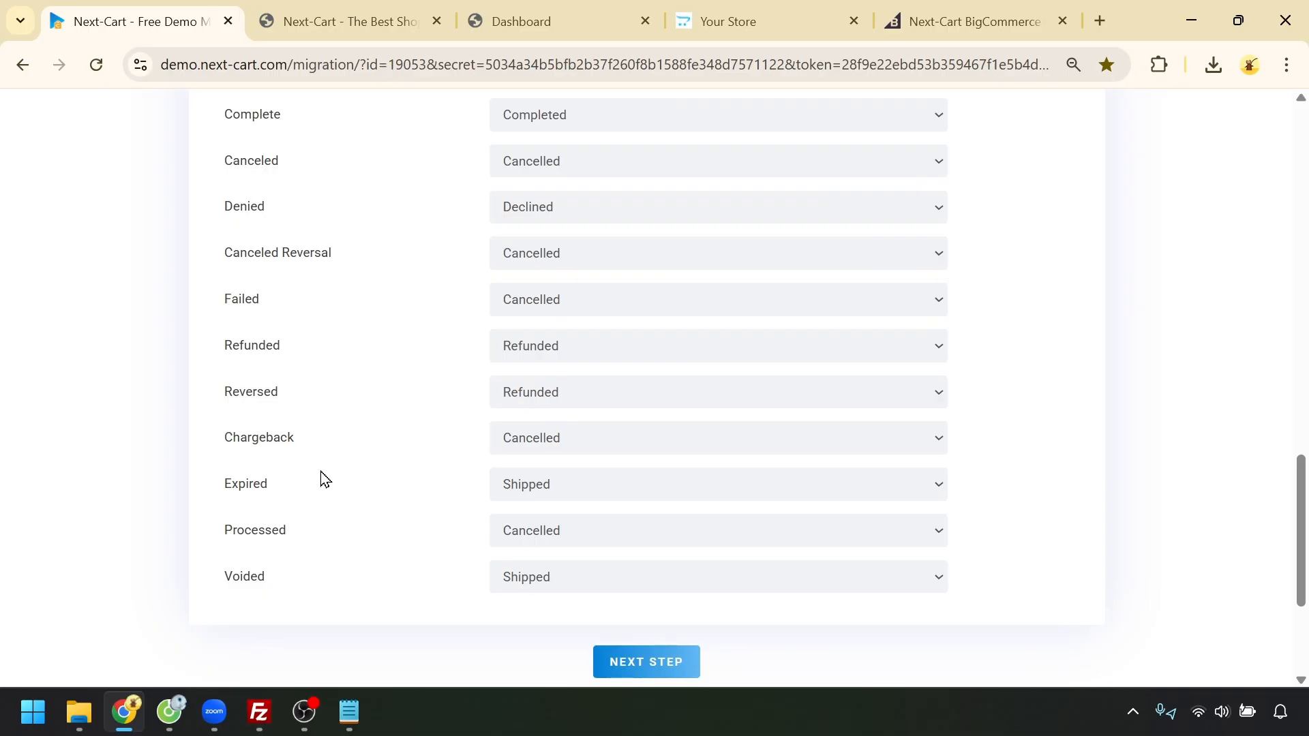
{"action": "left_click", "coordinate": [531, 444]}
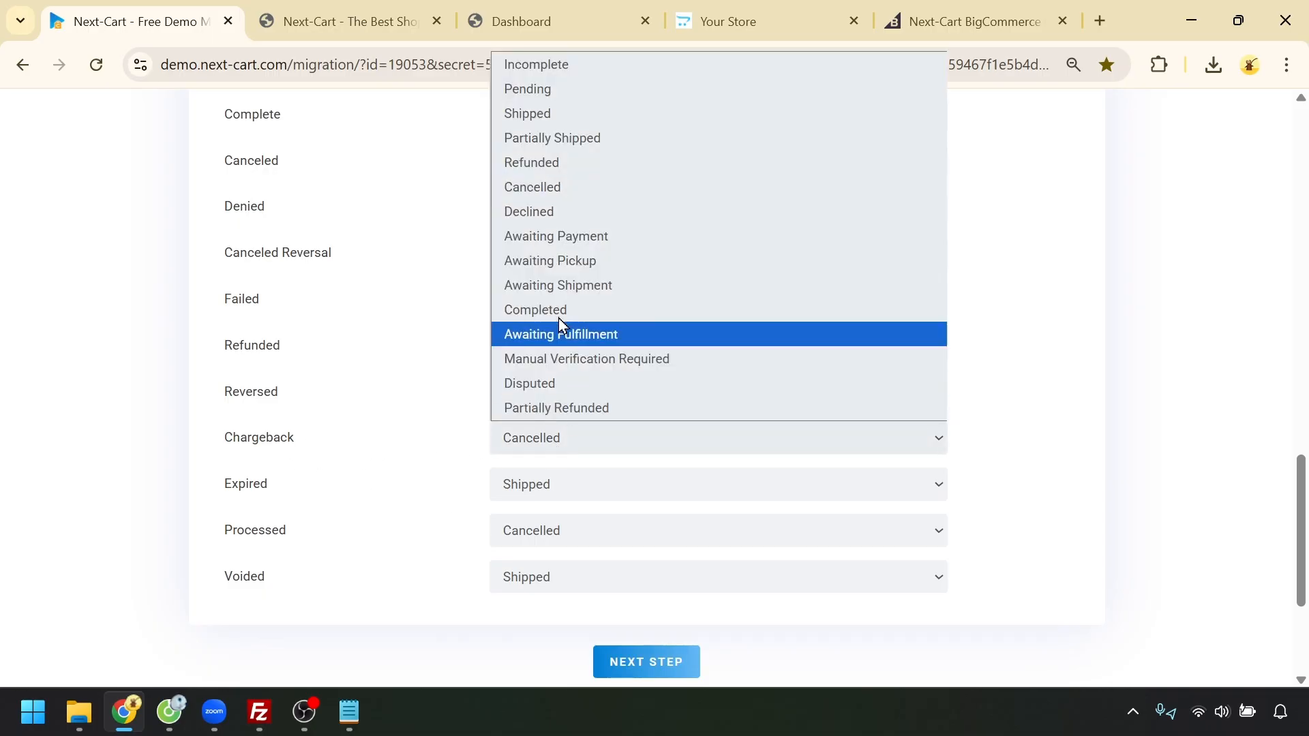
{"action": "left_click", "coordinate": [578, 171]}
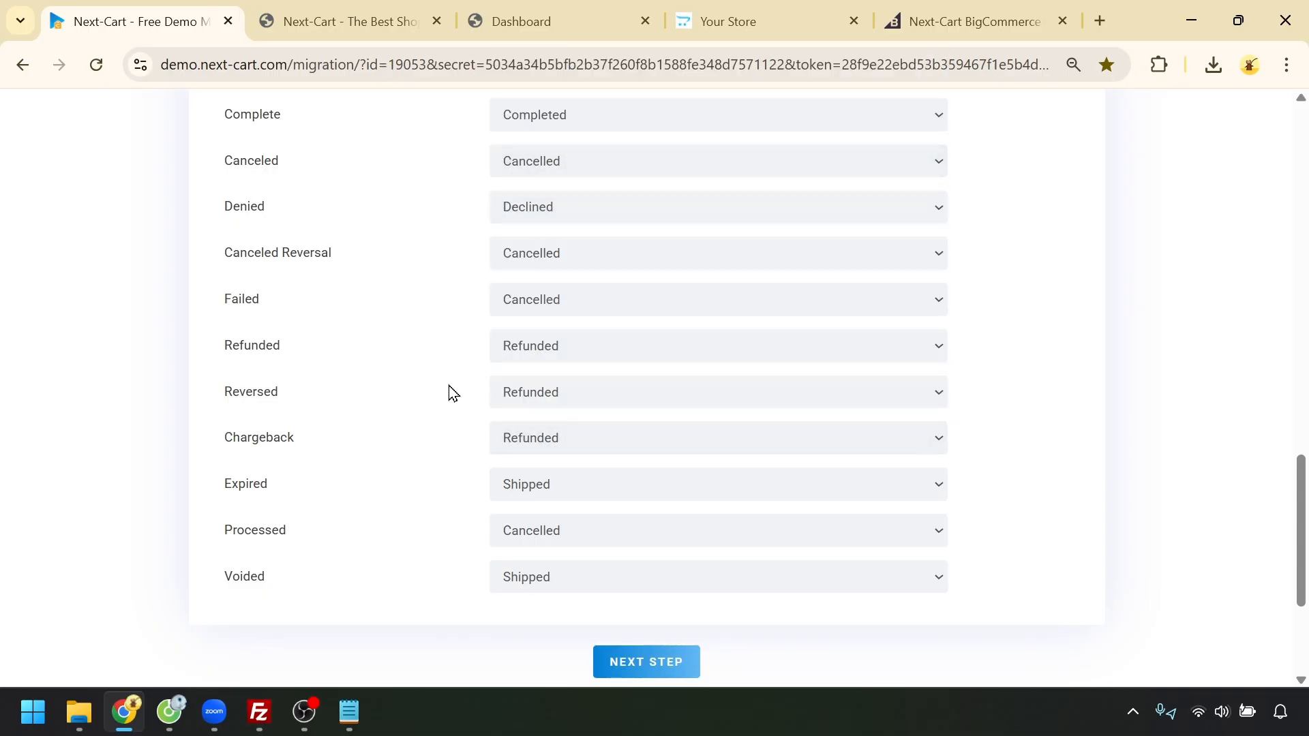
- Map the Expired and Voided order statuses to Cancelled, and the Processed status to Completed
{"action": "left_click", "coordinate": [558, 486]}
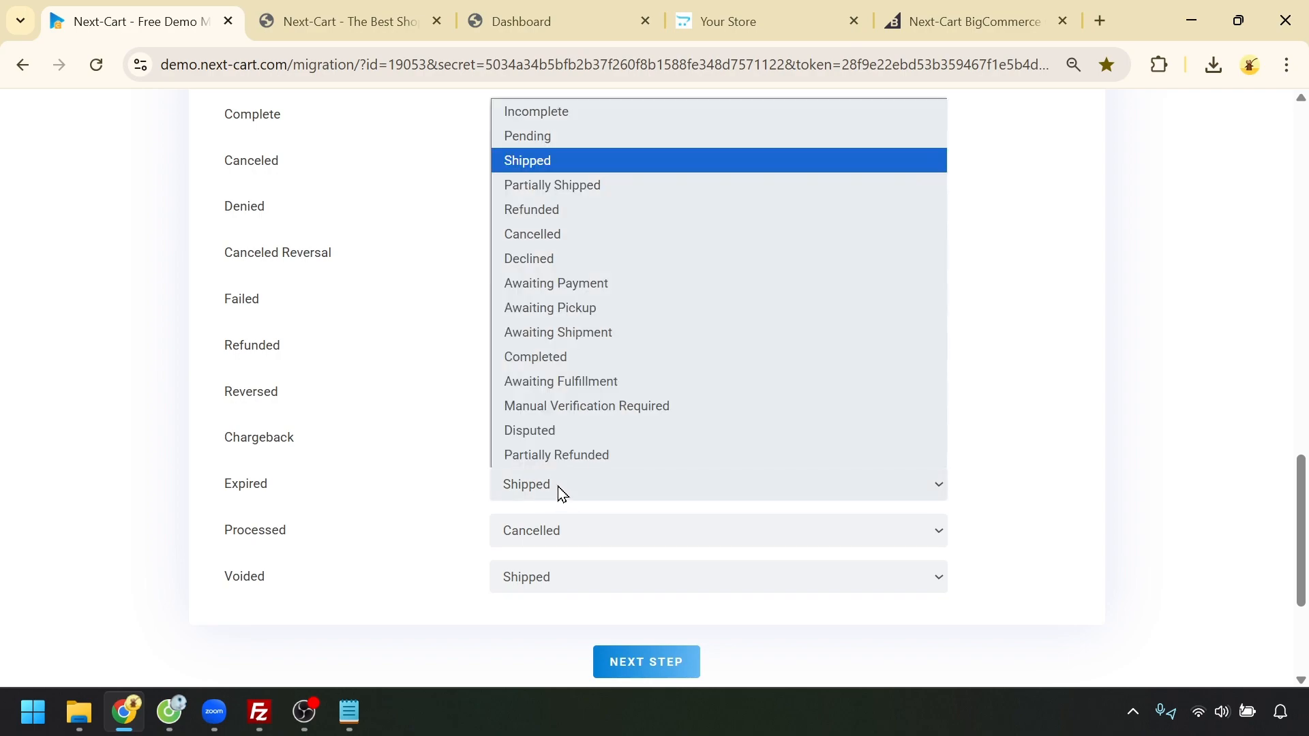
{"action": "left_click", "coordinate": [576, 233]}
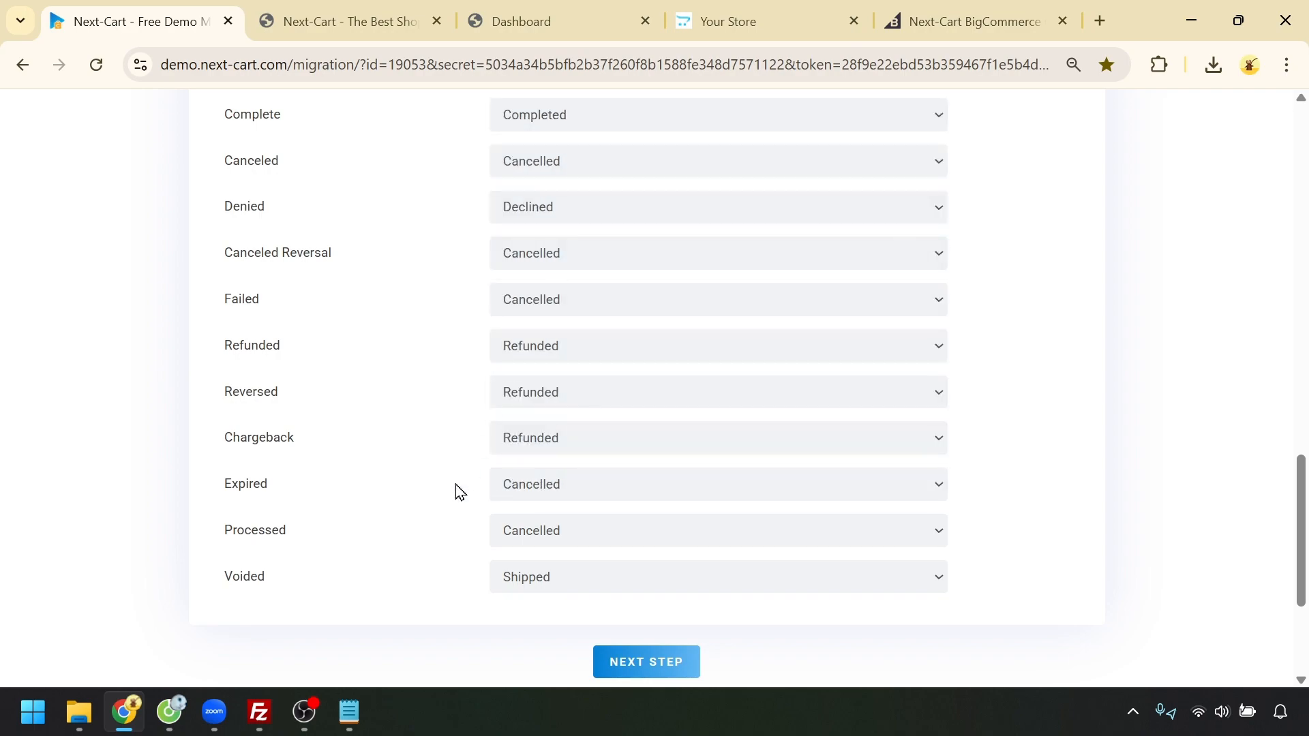
{"action": "left_click", "coordinate": [585, 538]}
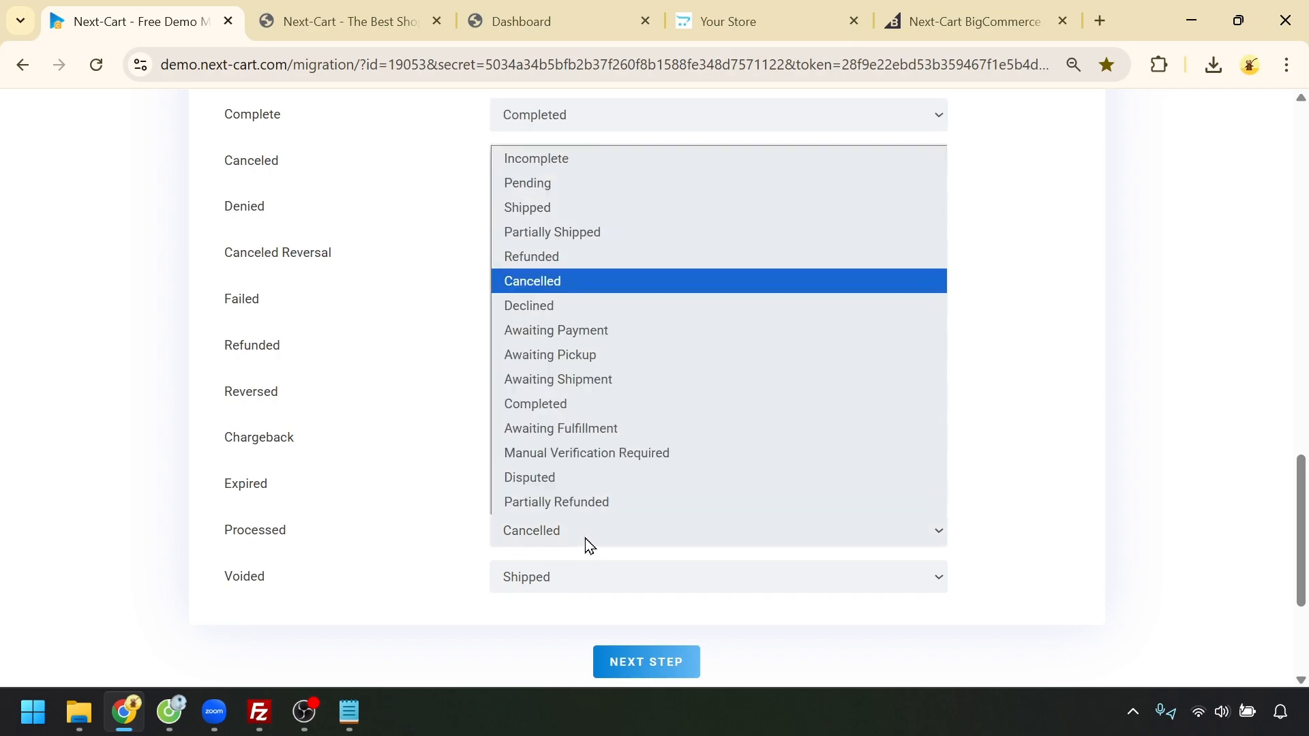
{"action": "left_click", "coordinate": [569, 404]}
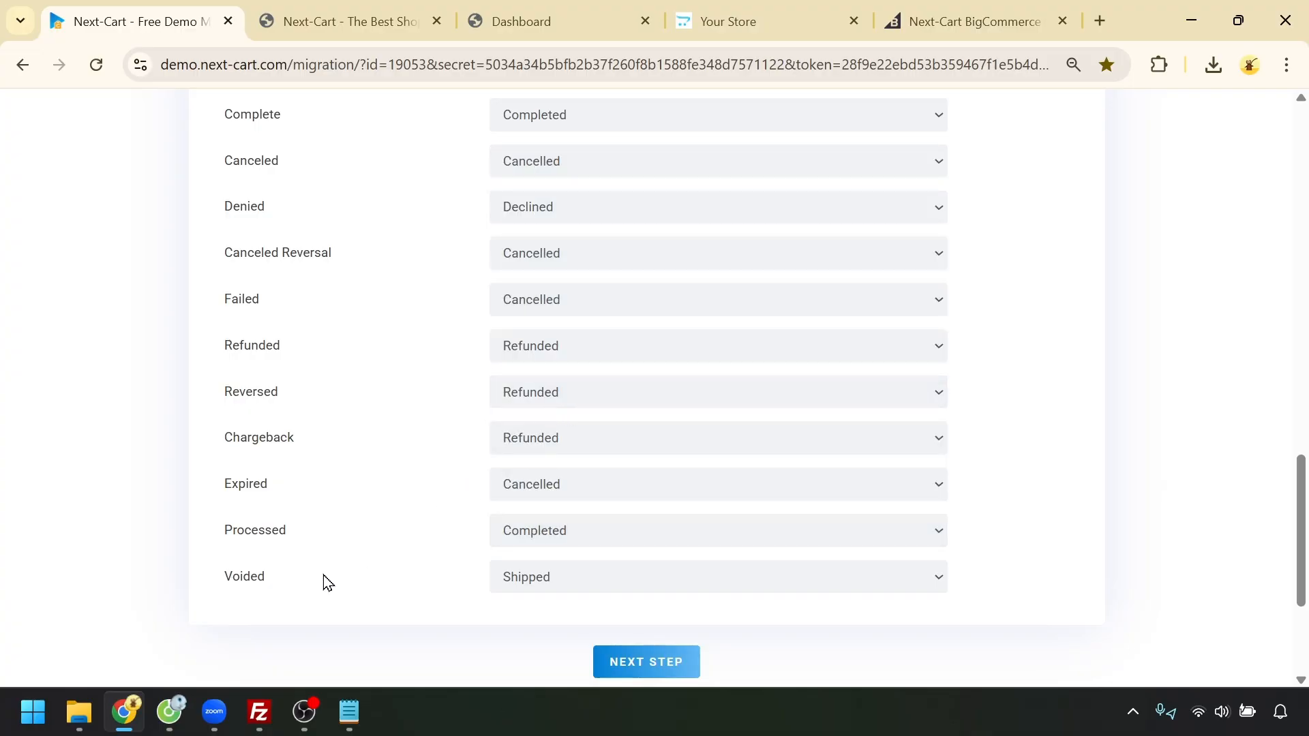
{"action": "left_click", "coordinate": [550, 580]}
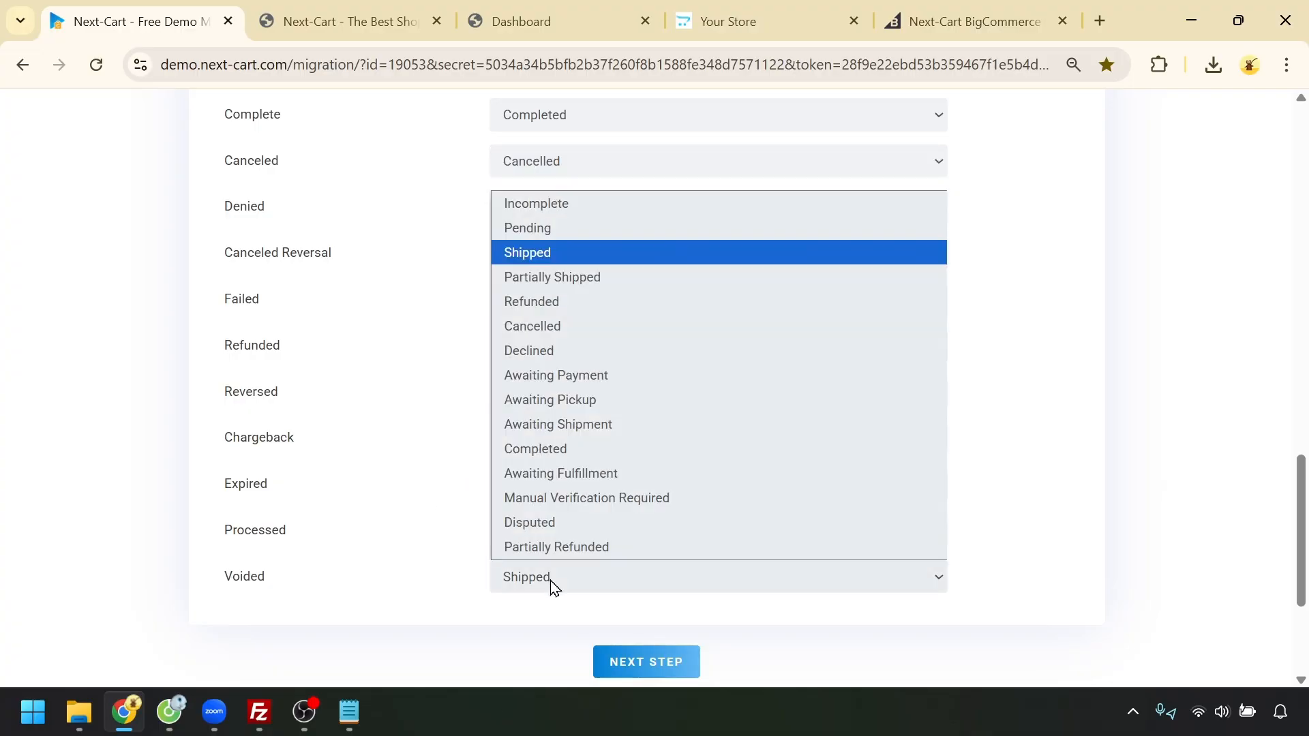
{"action": "left_click", "coordinate": [592, 327]}
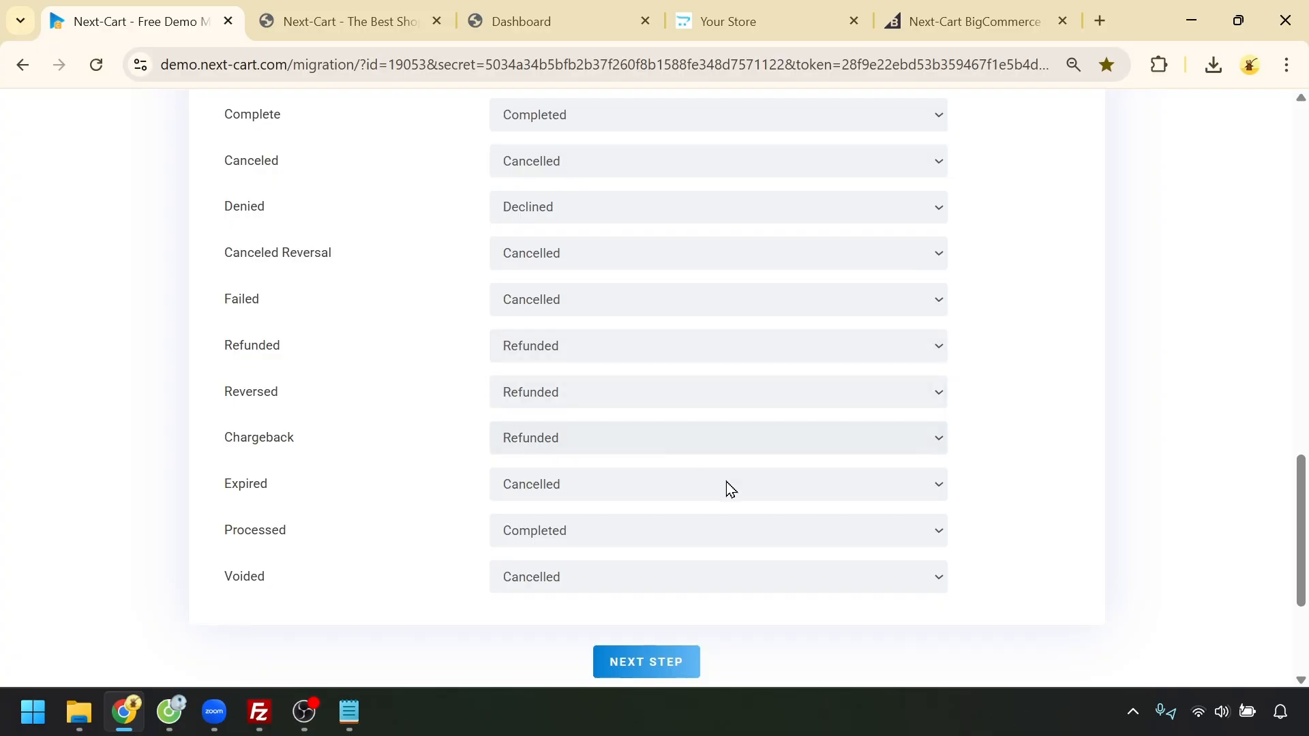
- Start the demo migration from OpenCart to BigCommerce and review the progress and results for each entity
{"action": "left_click", "coordinate": [647, 662]}
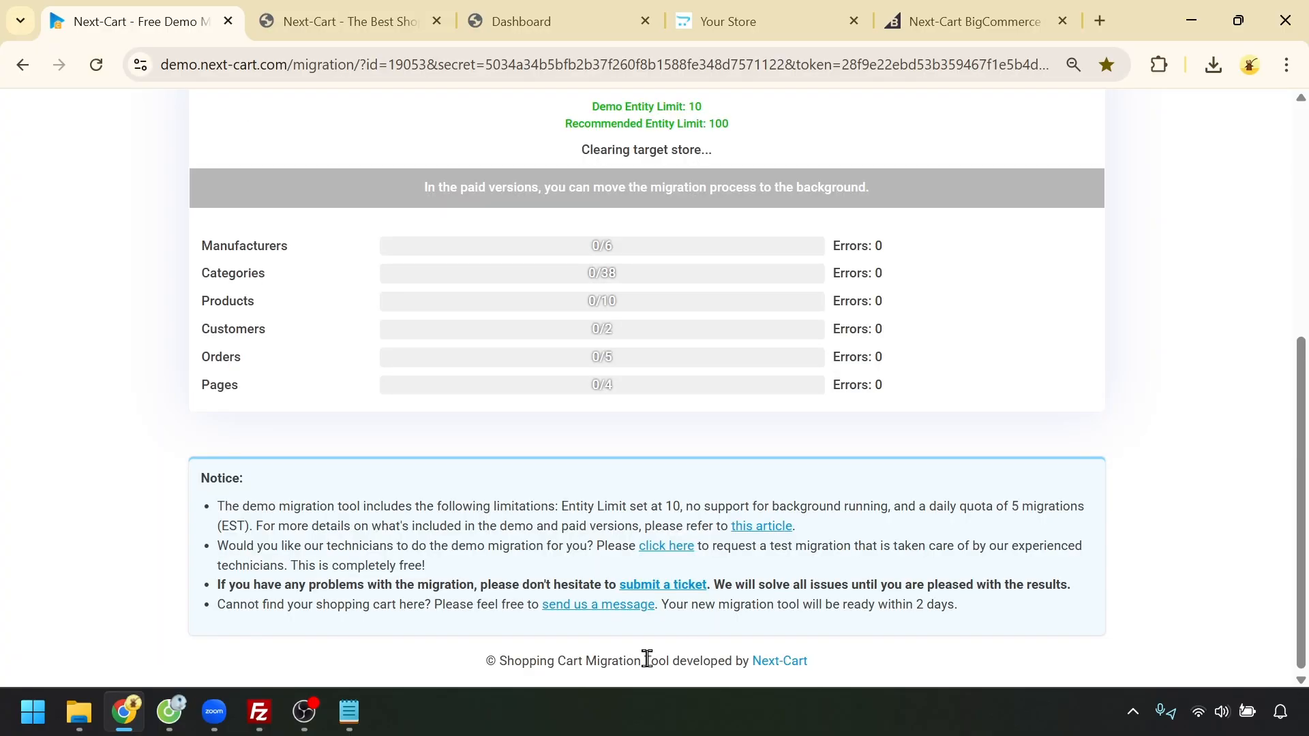
{"action": "scroll", "coordinate": [648, 664], "scroll_direction": "up", "scroll_amount": 3}
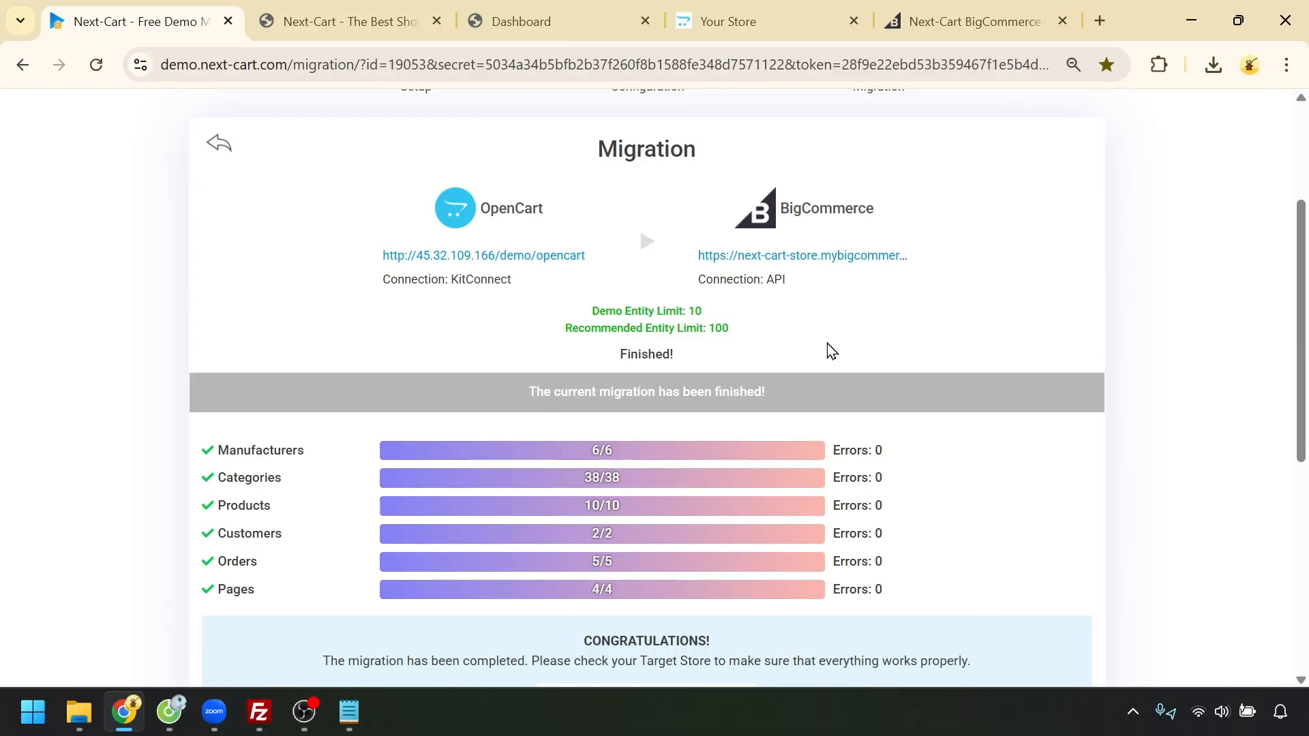
{"action": "scroll", "coordinate": [833, 356], "scroll_direction": "down", "scroll_amount": 3}
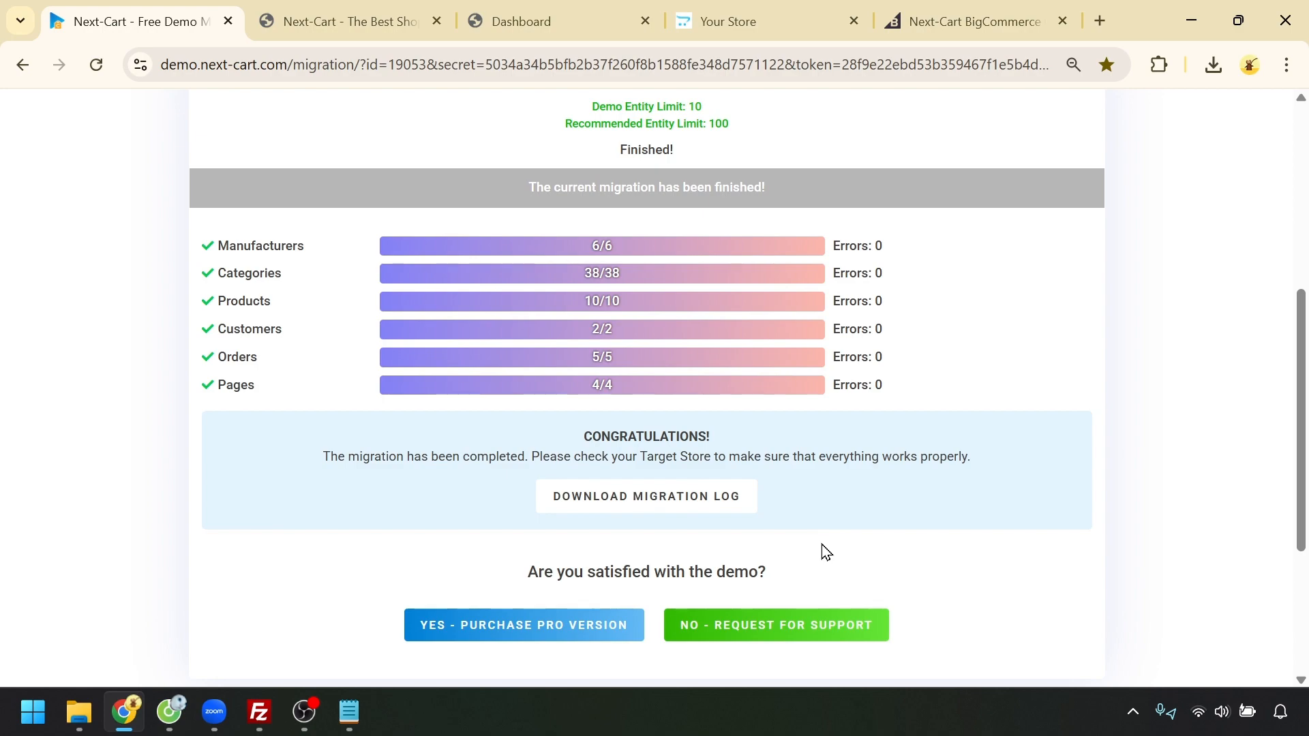
- Switch to the BigCommerce admin, dismiss the API credentials dialog and examine the migrated product list
{"action": "left_click", "coordinate": [964, 23]}
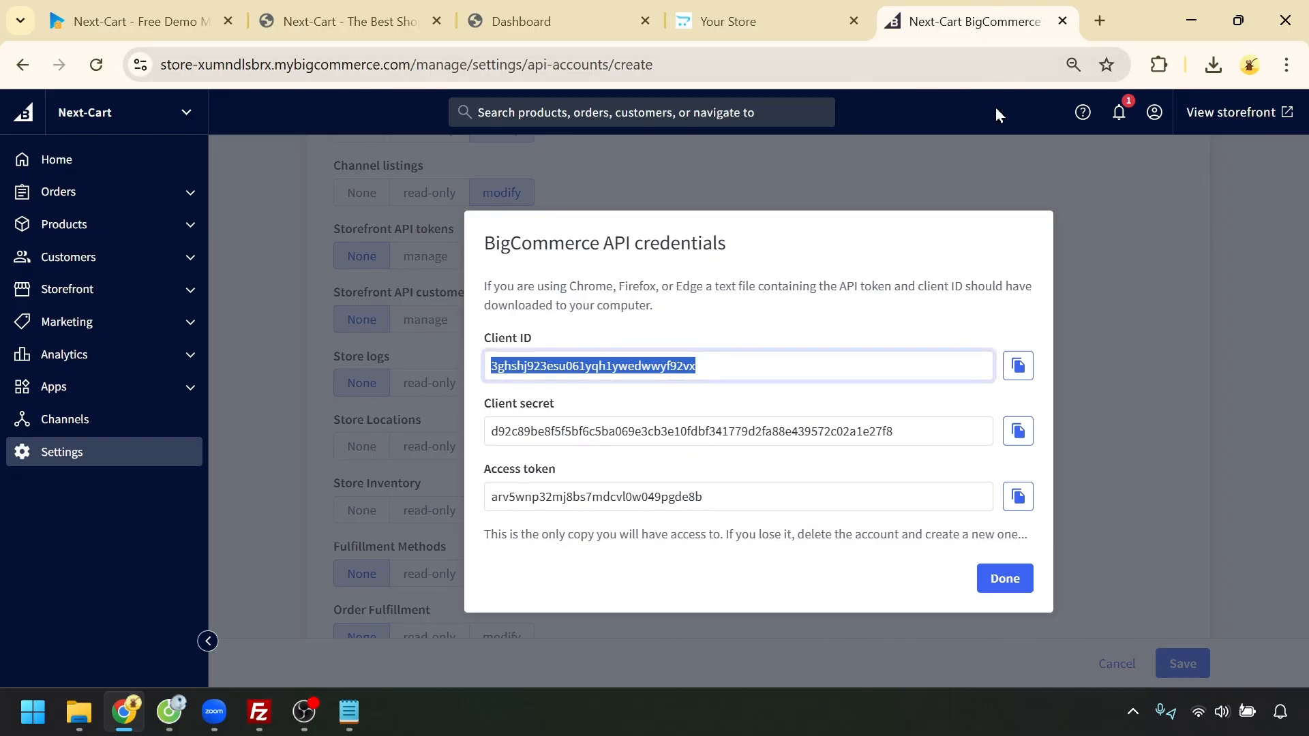
{"action": "left_click", "coordinate": [1004, 578]}
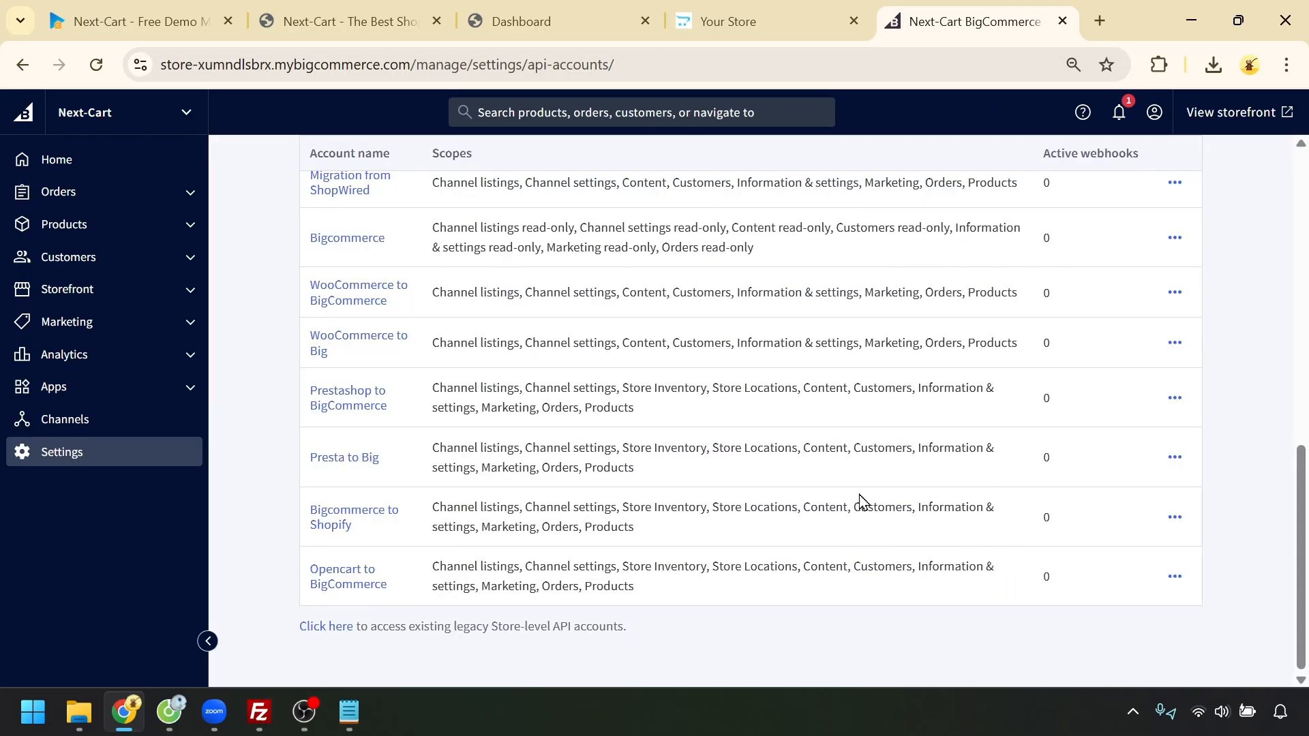
{"action": "left_click", "coordinate": [96, 226]}
{"action": "scroll", "coordinate": [513, 385], "scroll_direction": "down", "scroll_amount": 3}
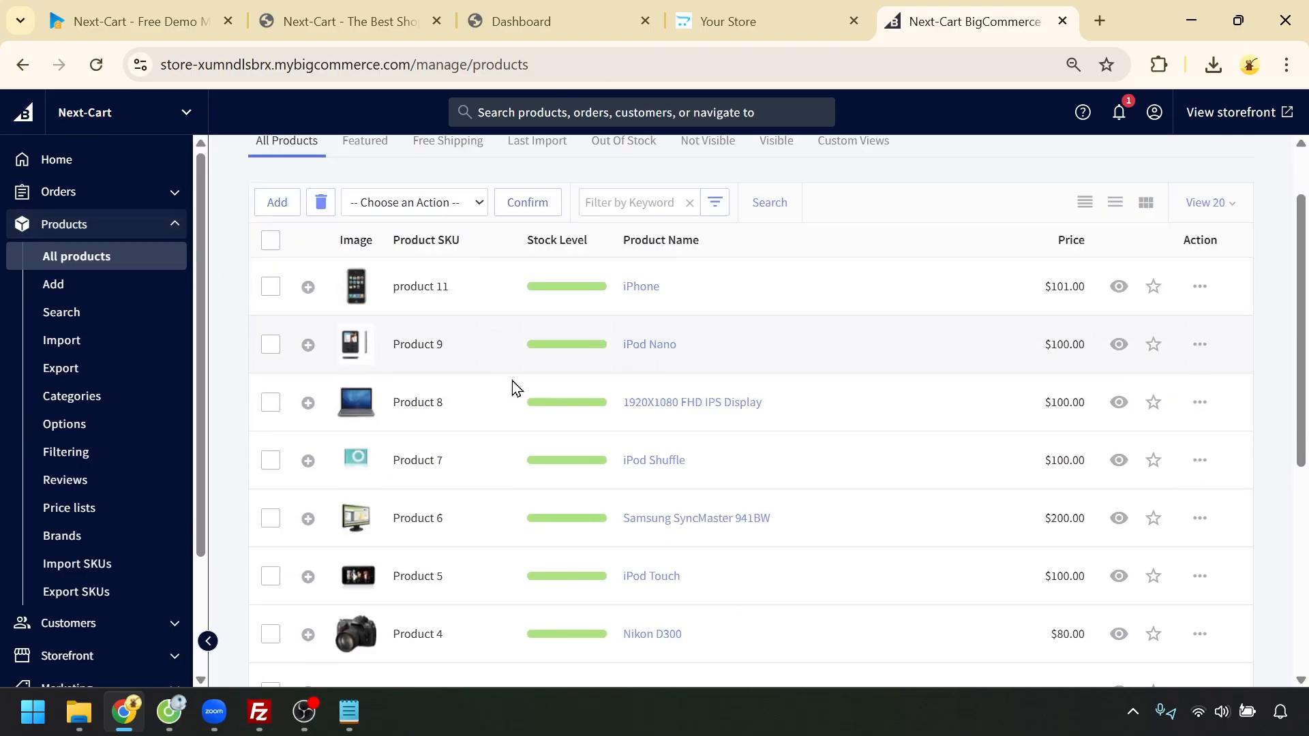
{"action": "scroll", "coordinate": [491, 538], "scroll_direction": "up", "scroll_amount": 3}
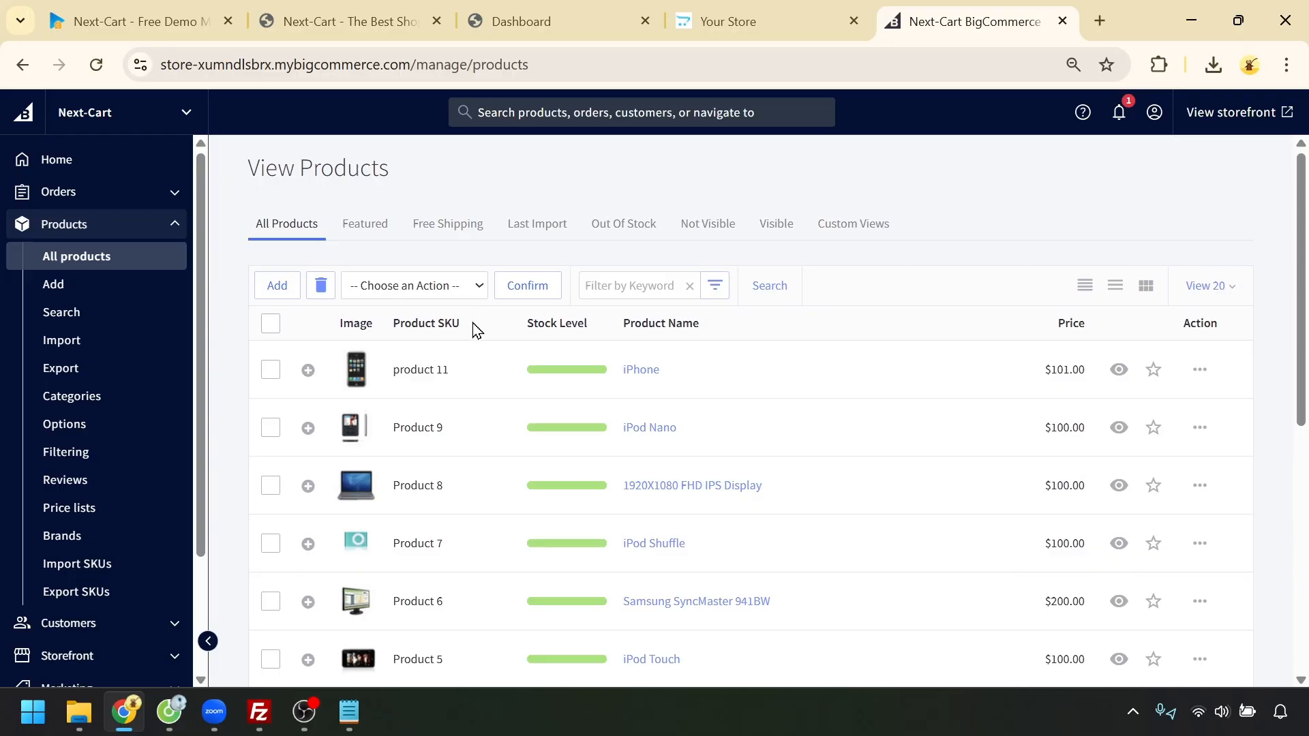
- Examine the migrated product categories in BigCommerce, expanding and collapsing the Desktops category to check its subcategories
{"action": "left_click", "coordinate": [86, 399]}
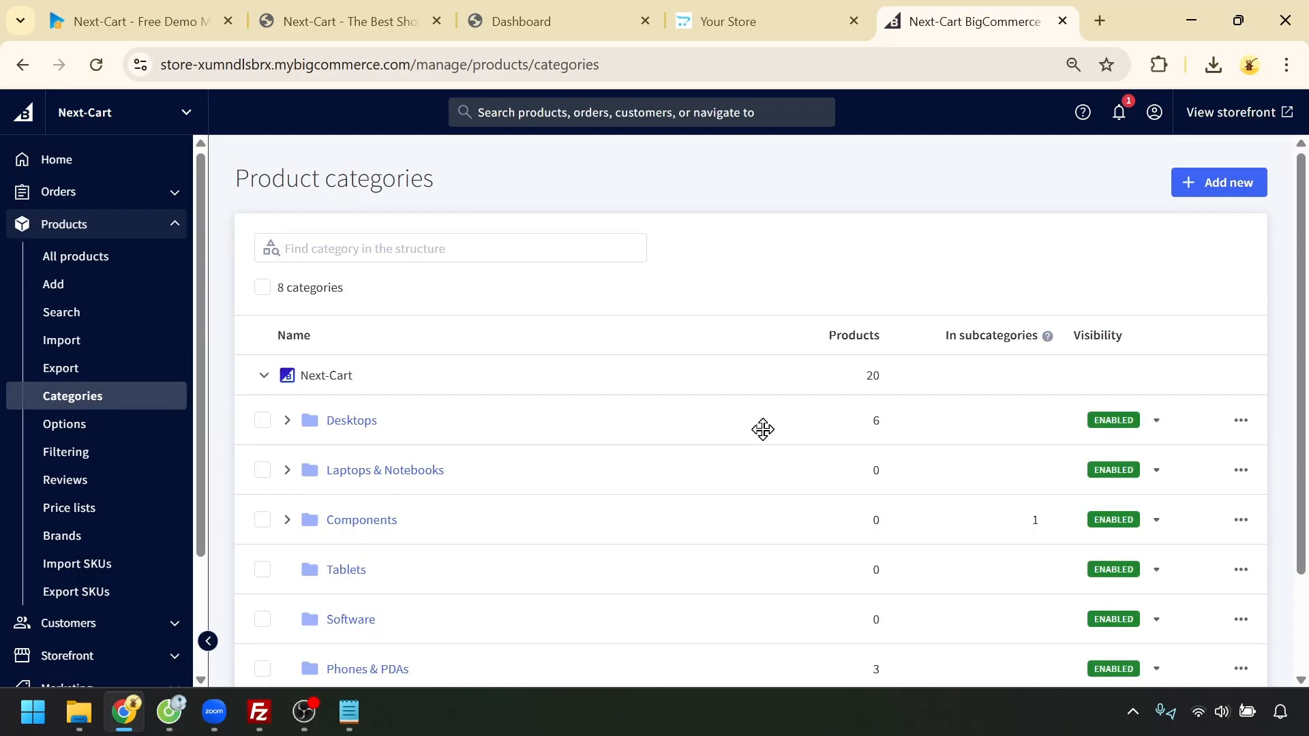
{"action": "scroll", "coordinate": [750, 423], "scroll_direction": "down", "scroll_amount": 1}
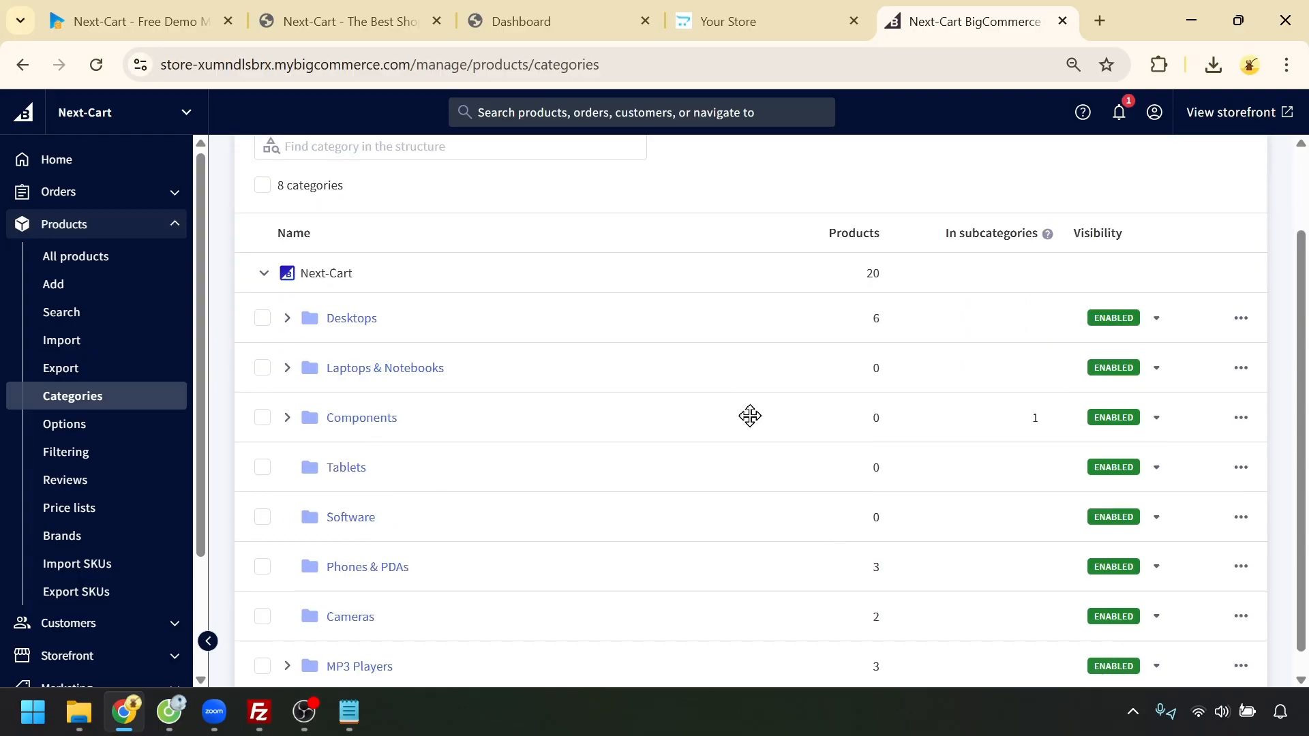
{"action": "scroll", "coordinate": [777, 374], "scroll_direction": "up", "scroll_amount": 1}
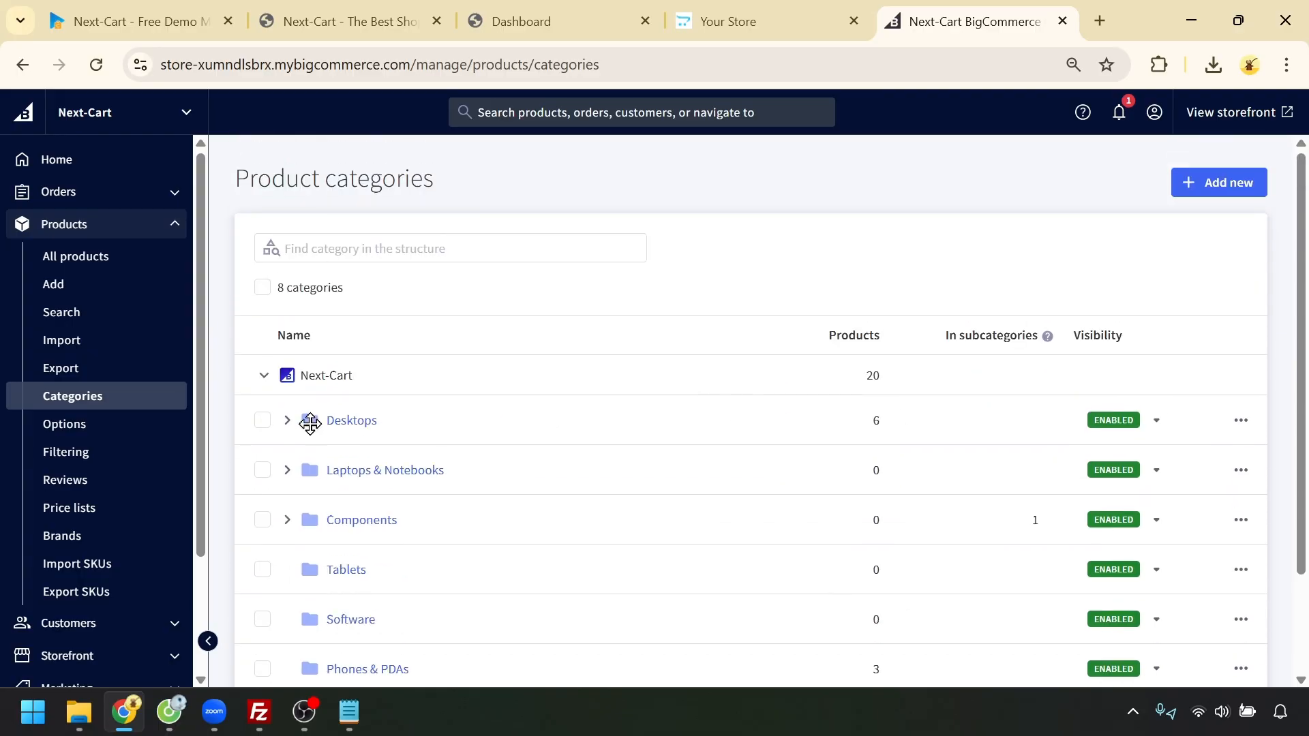
{"action": "left_click", "coordinate": [286, 420]}
{"action": "left_click", "coordinate": [287, 421]}
- Check the migrated orders with their mapped statuses and the migrated customers with their groups in BigCommerce
{"action": "left_click", "coordinate": [95, 191]}
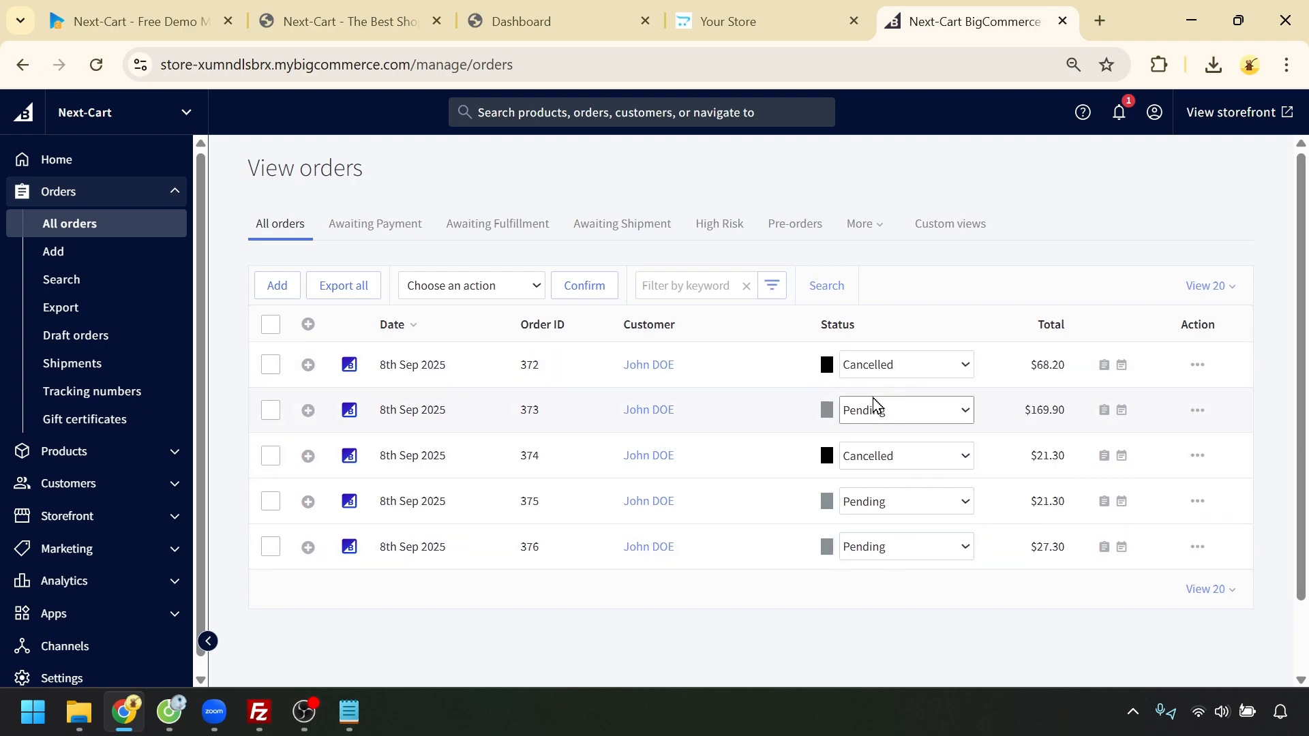
{"action": "left_click", "coordinate": [75, 483]}
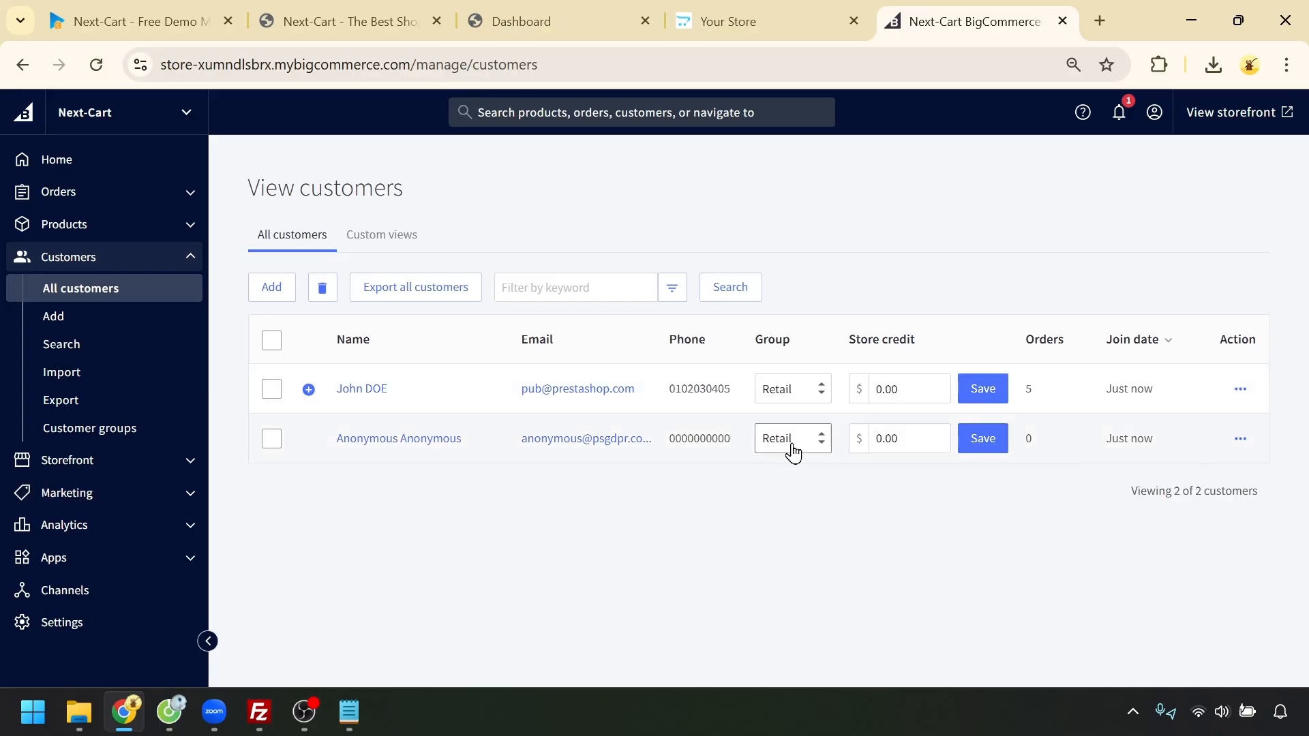
- Return to the finished demo migration and open the OpenCart to BigCommerce Pro version's purchase options
{"action": "left_click", "coordinate": [145, 15]}
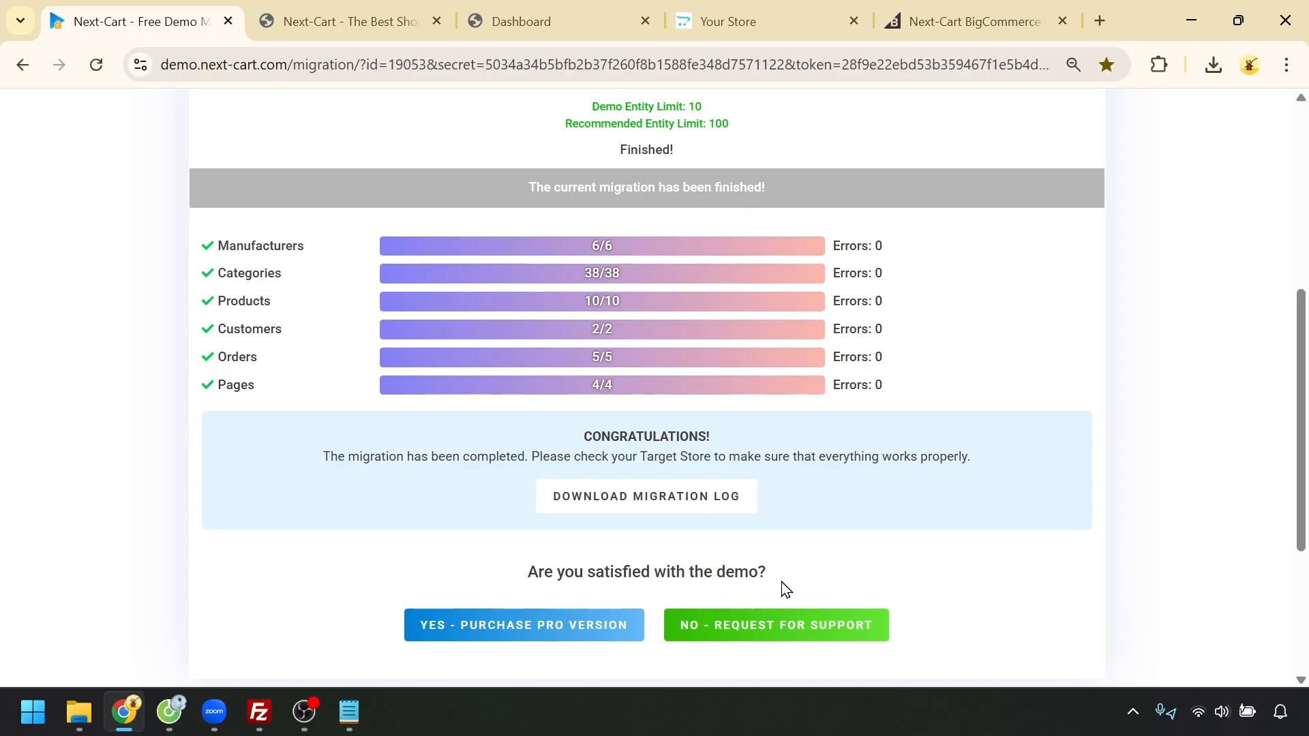
{"action": "left_click", "coordinate": [523, 633]}
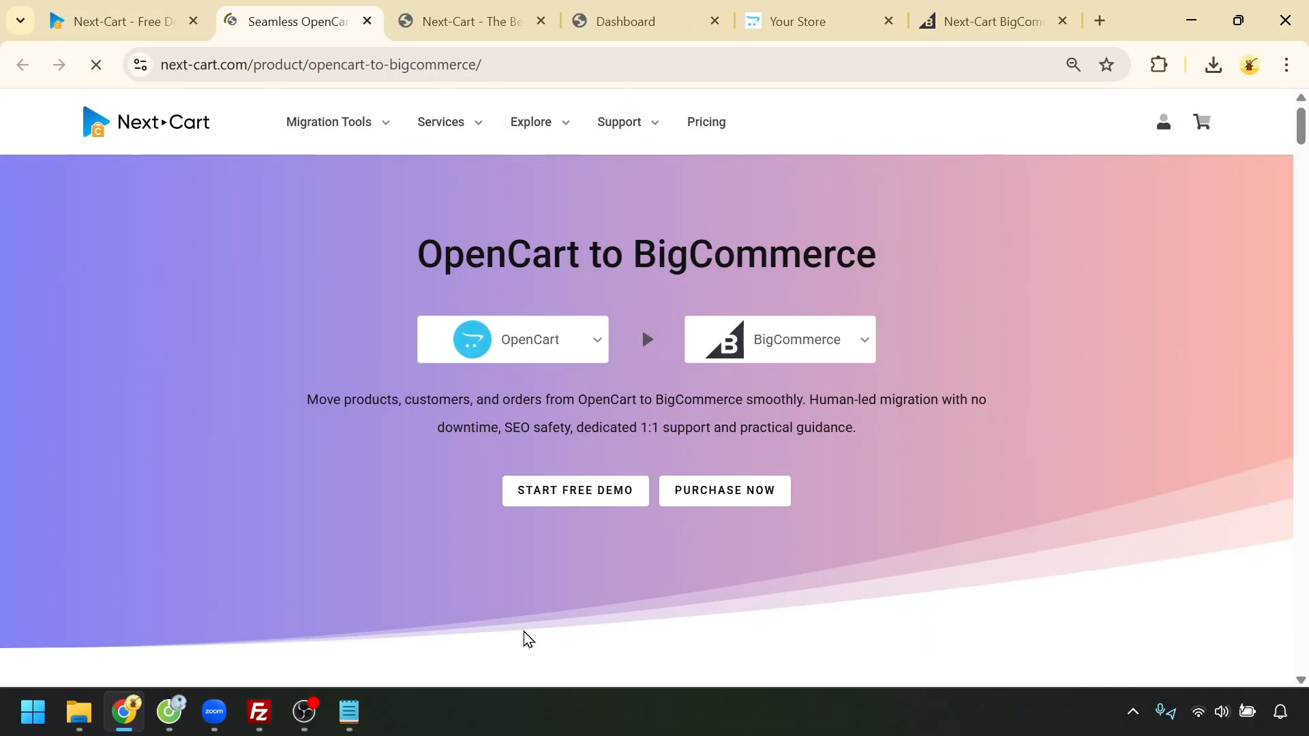
{"action": "left_click", "coordinate": [708, 486]}
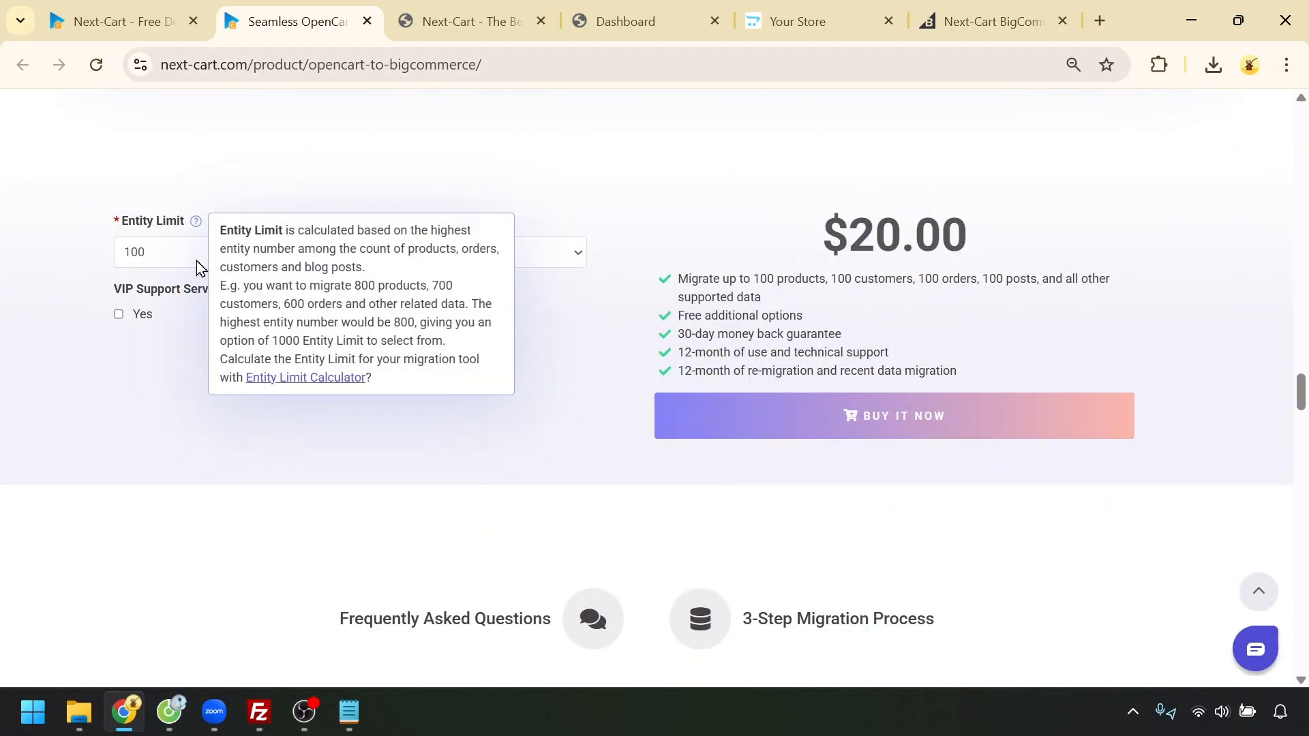
- Look through the available Entity Limit options, keeping 100, and read the VIP Support Service description
{"action": "left_click", "coordinate": [191, 261]}
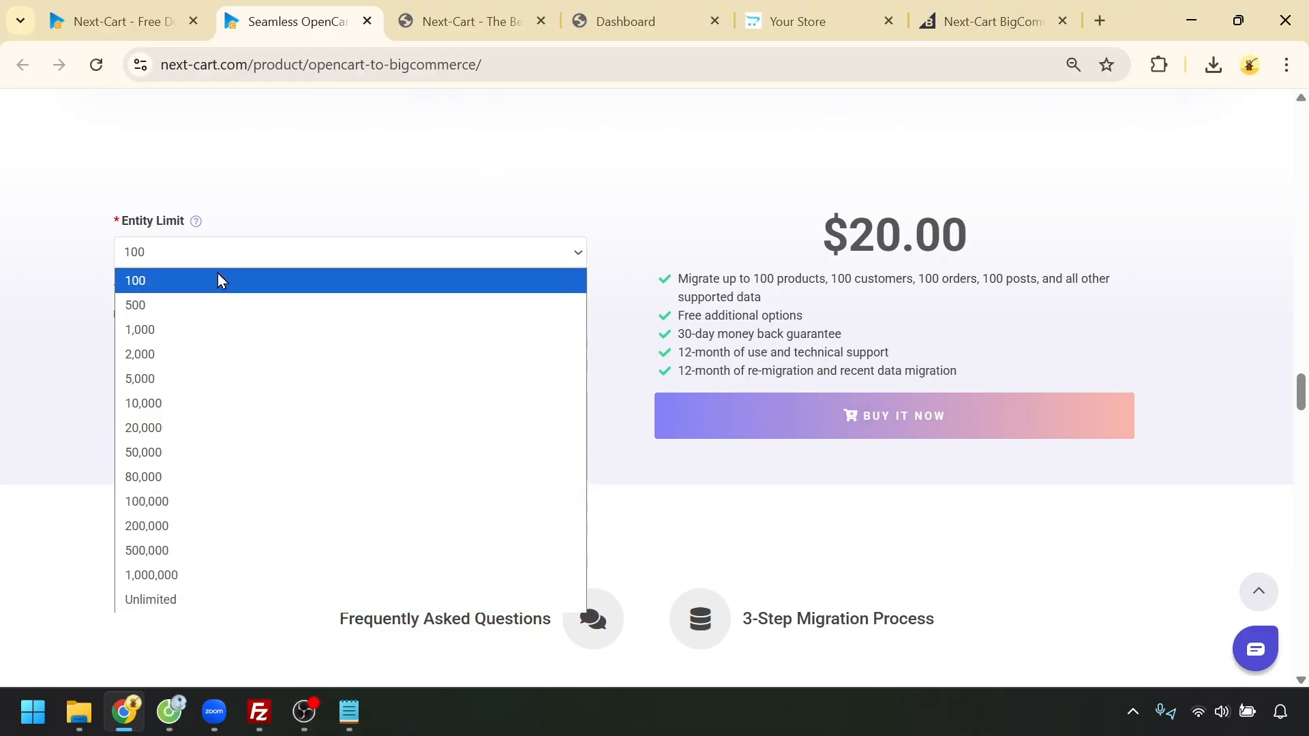
{"action": "left_click", "coordinate": [232, 257]}
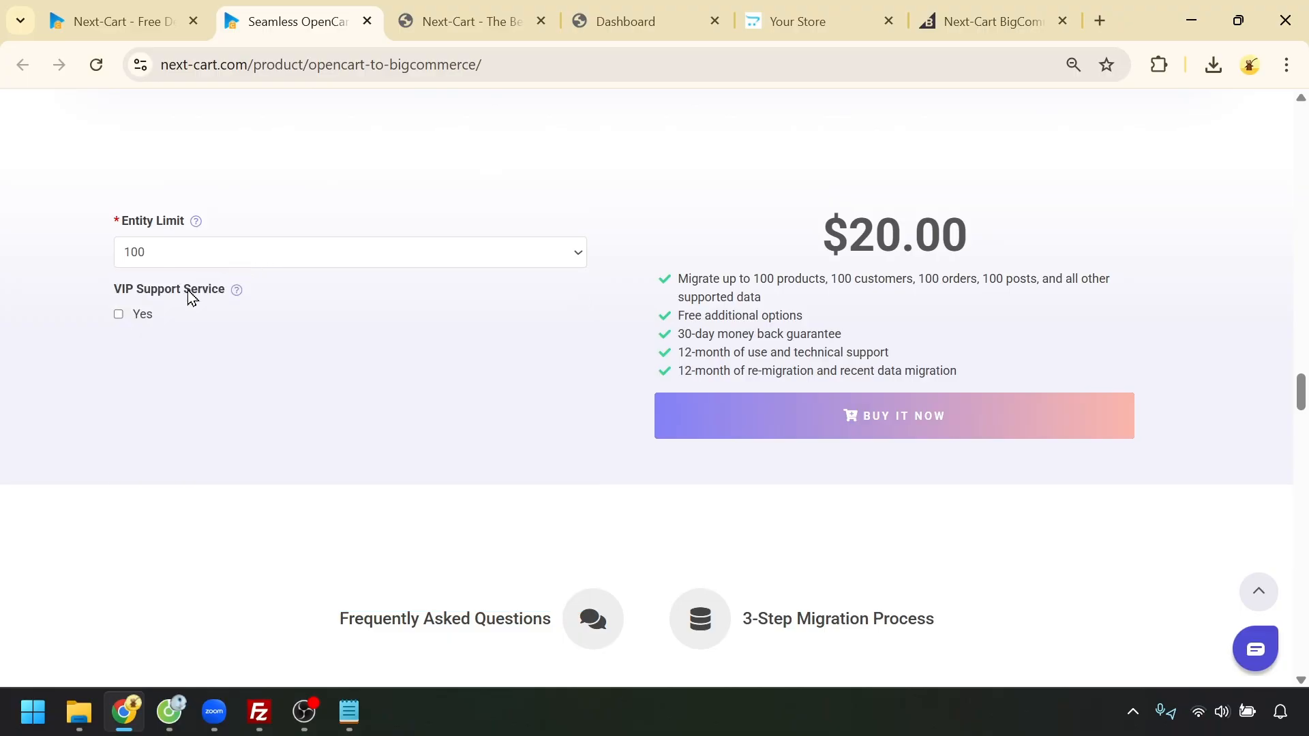
{"action": "mouse_move", "coordinate": [235, 290]}
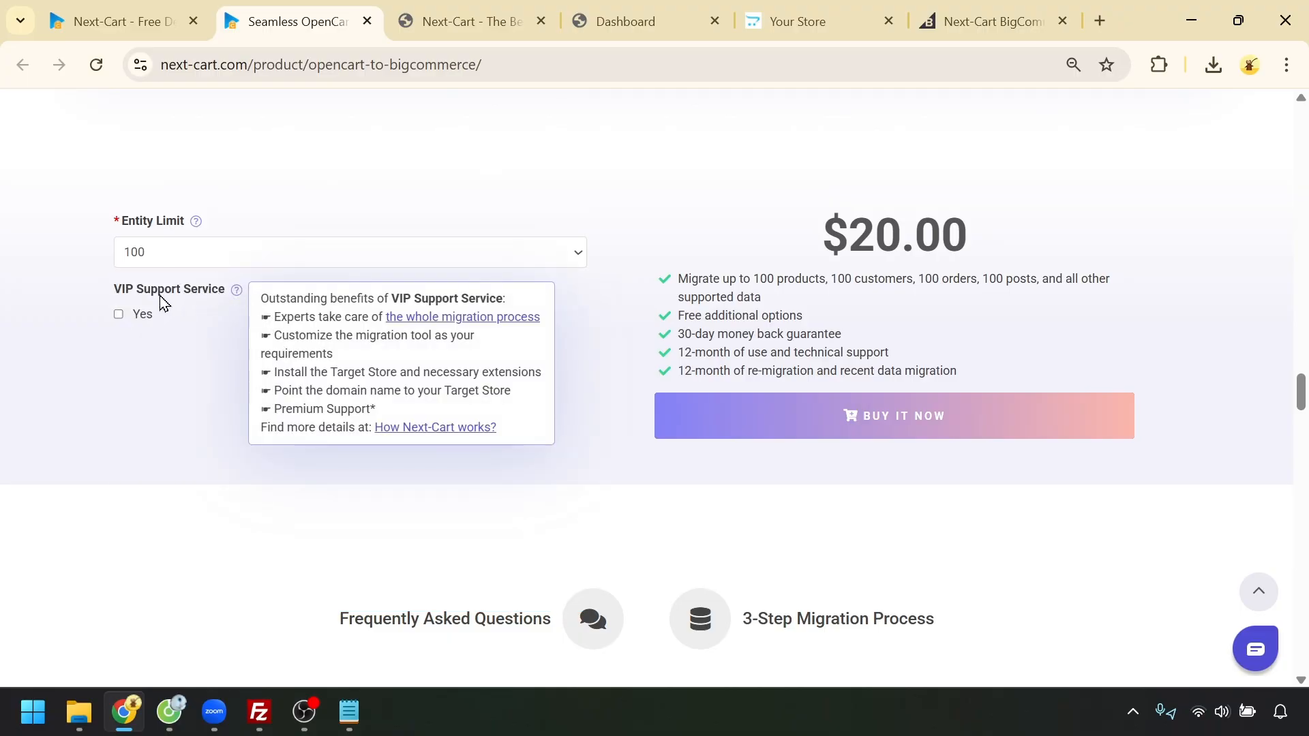
- Add the VIP Support Service to the purchase with Target Store Installation and Migration Assistant included
{"action": "left_click", "coordinate": [119, 315]}
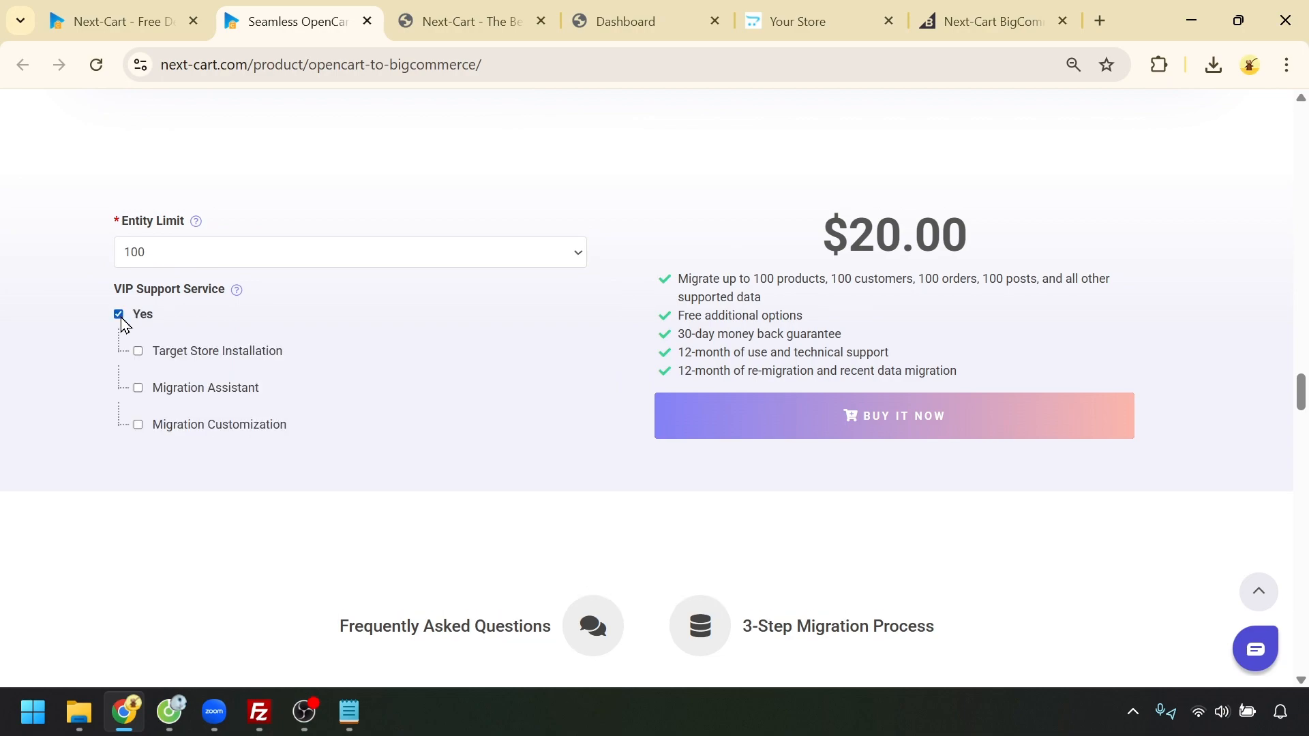
{"action": "left_click", "coordinate": [139, 350]}
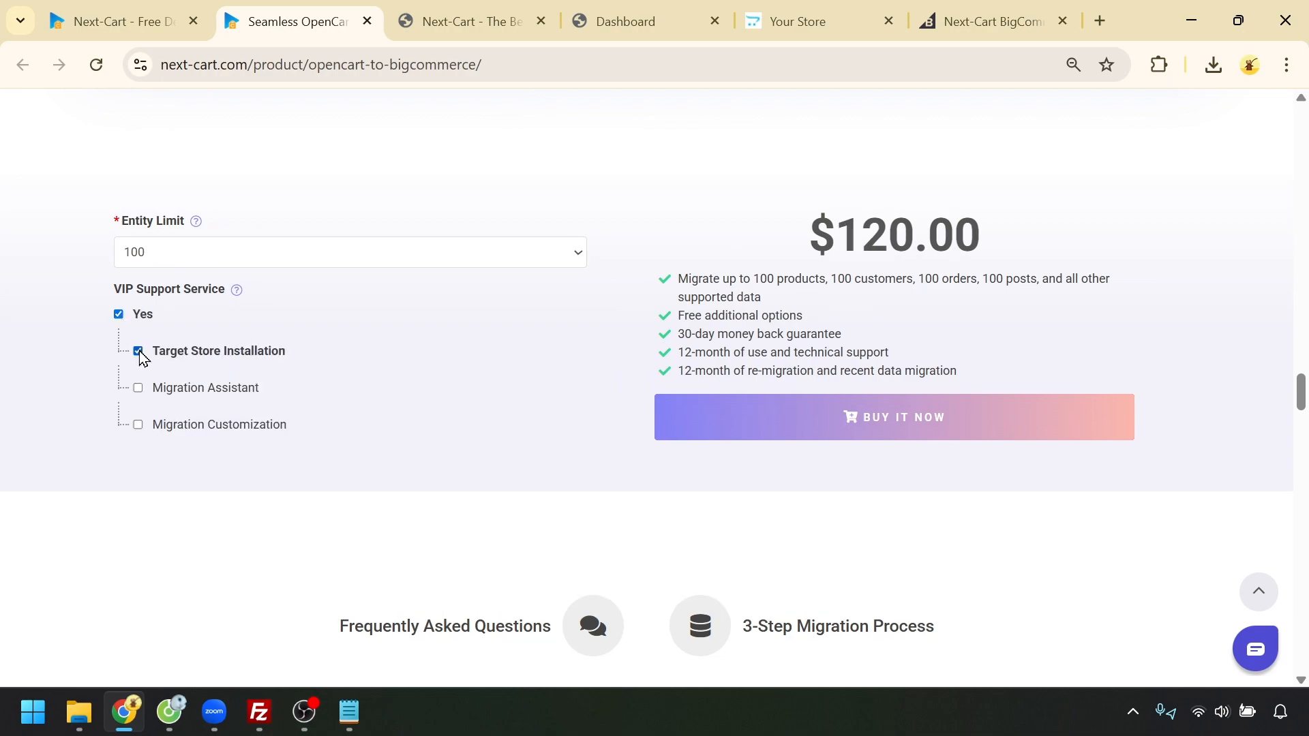
{"action": "left_click", "coordinate": [139, 388]}
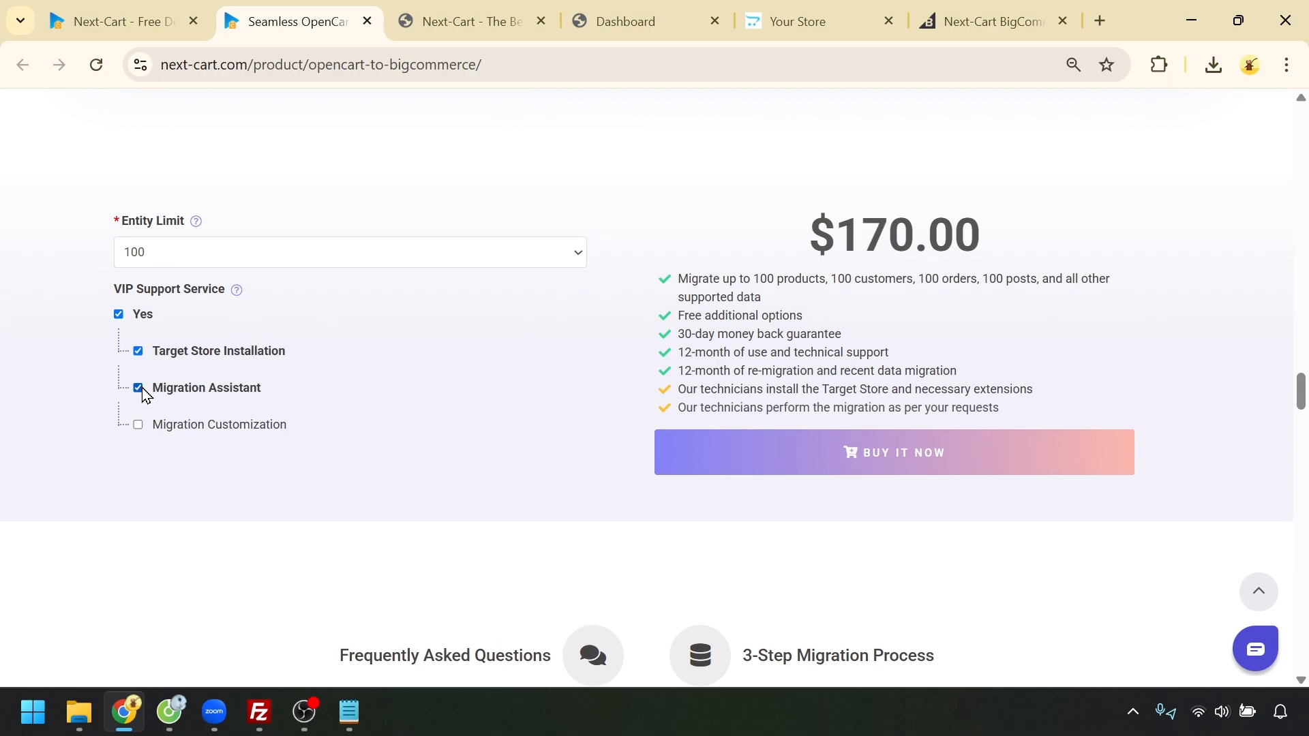
- Include Migration Customization in the VIP Support Service, keeping the number of custom jobs at 1
{"action": "left_click", "coordinate": [139, 425]}
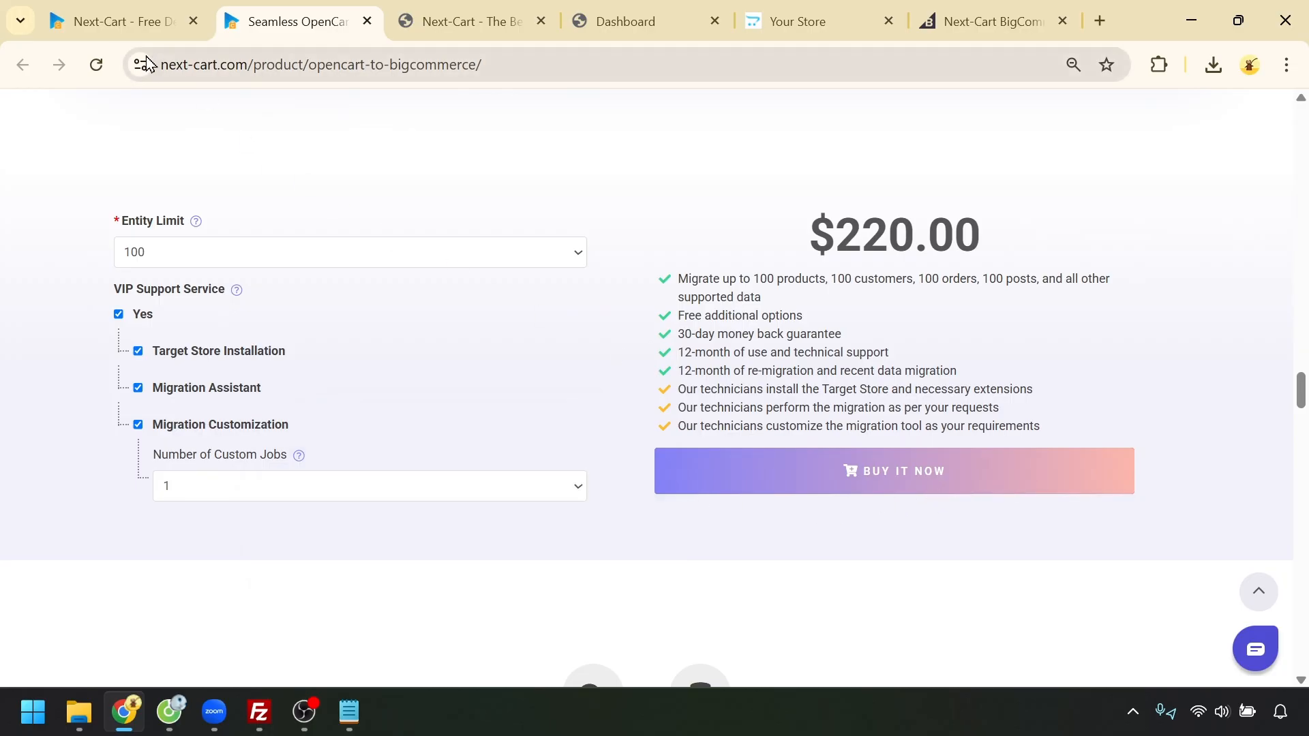
- Open the support request form from the finished demo migration, review its subject, description and attachment fields, and return to the migration results
{"action": "left_click", "coordinate": [97, 27]}
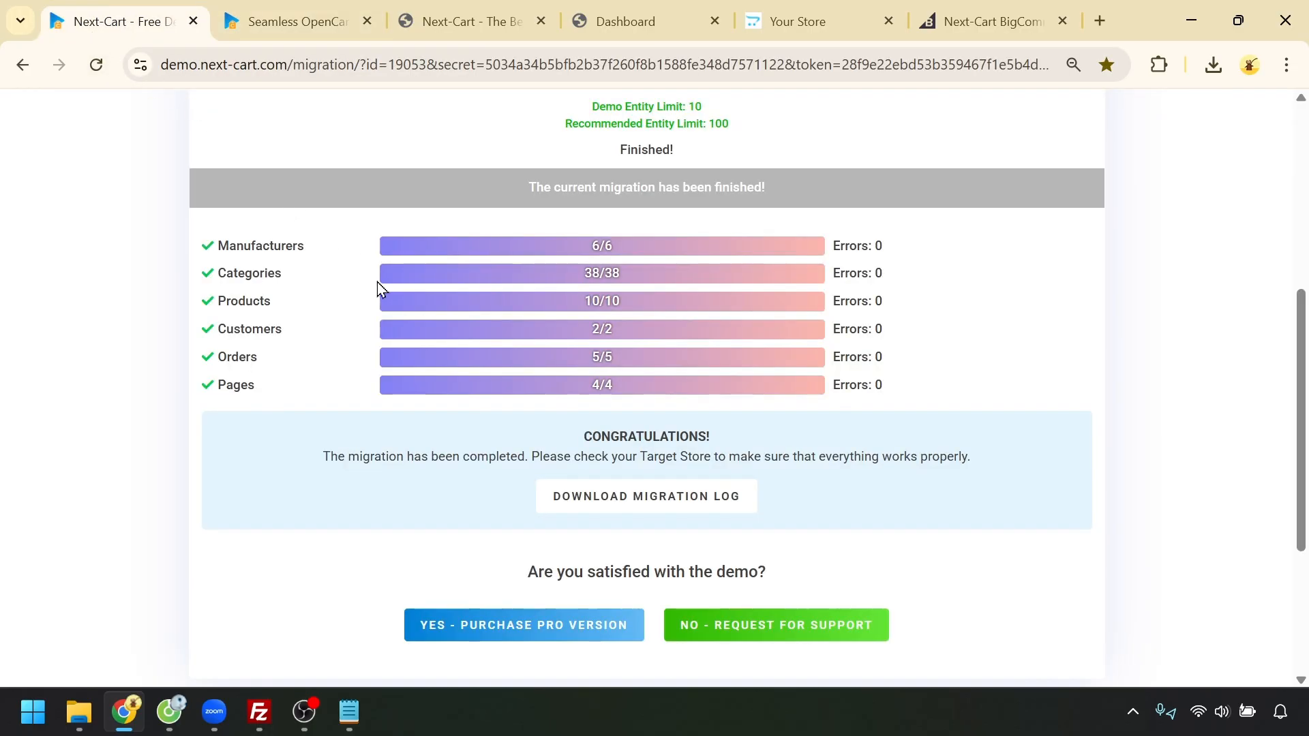
{"action": "left_click", "coordinate": [789, 641]}
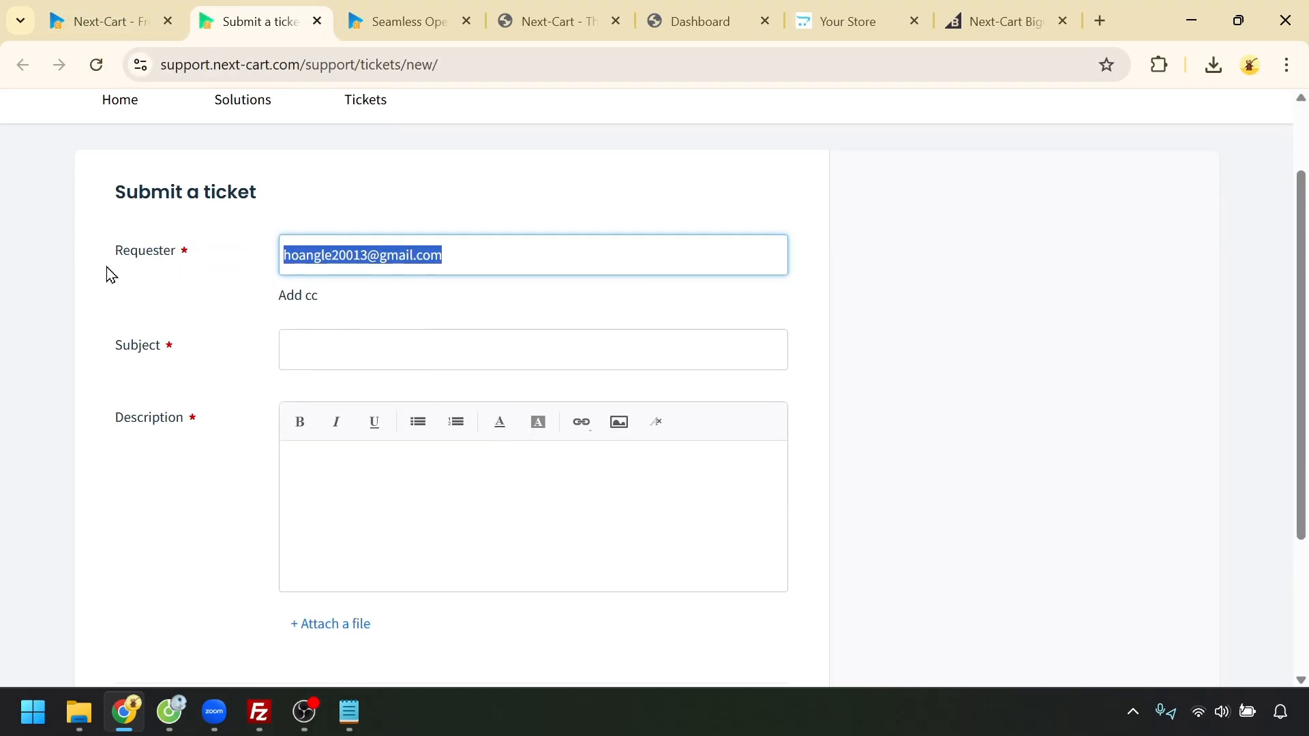
{"action": "left_click", "coordinate": [337, 355]}
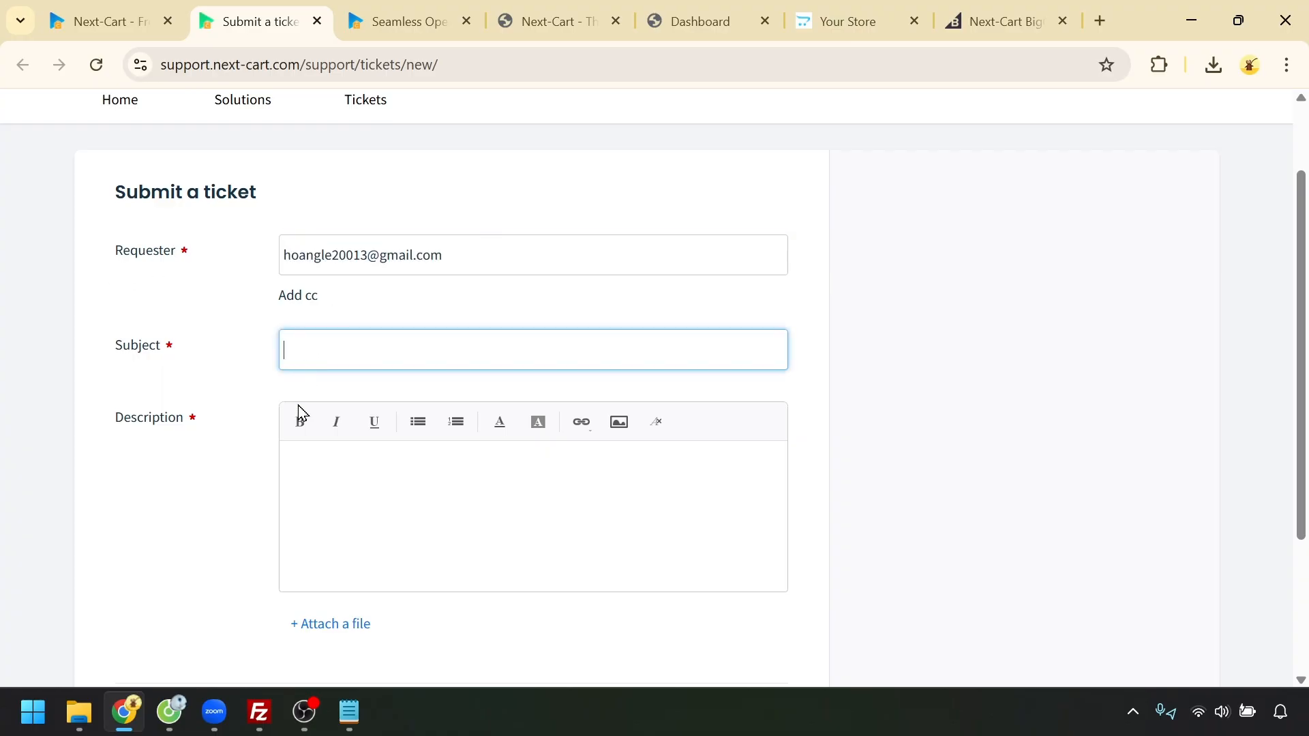
{"action": "left_click", "coordinate": [300, 464]}
{"action": "scroll", "coordinate": [360, 476], "scroll_direction": "down", "scroll_amount": 1}
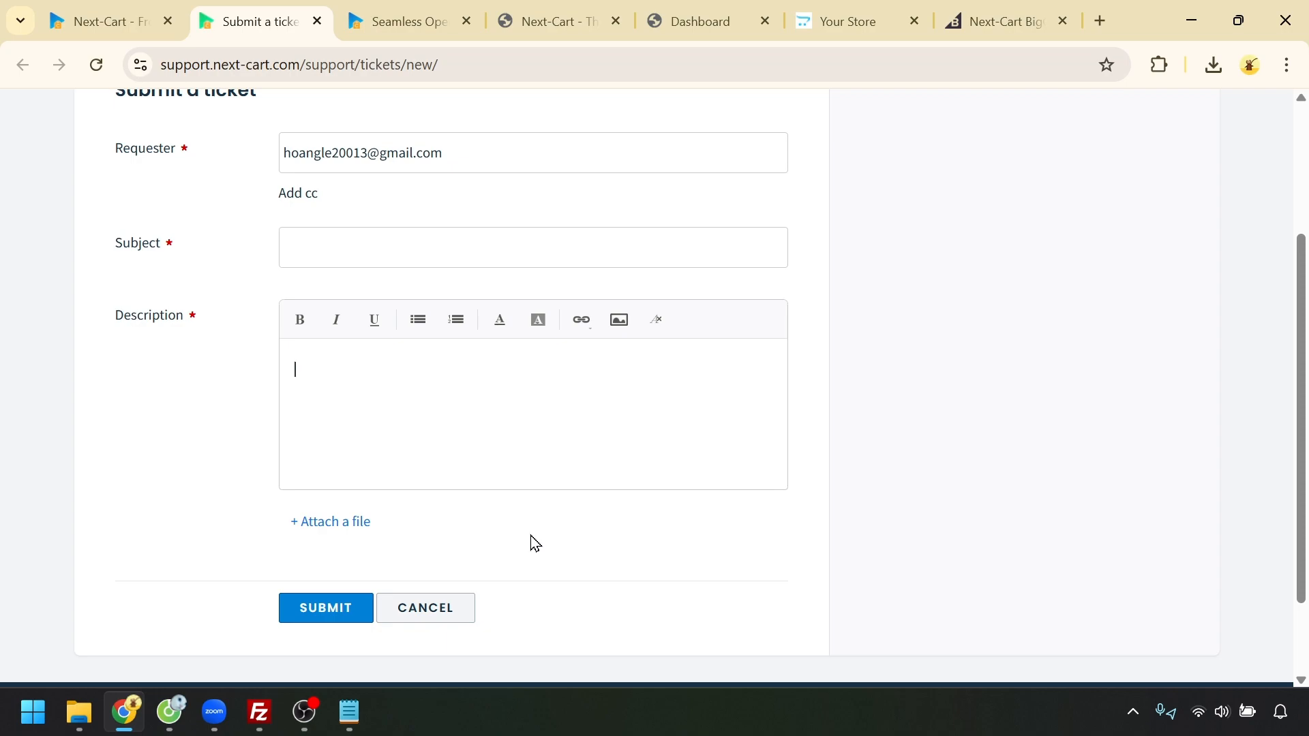
{"action": "left_click", "coordinate": [106, 15]}
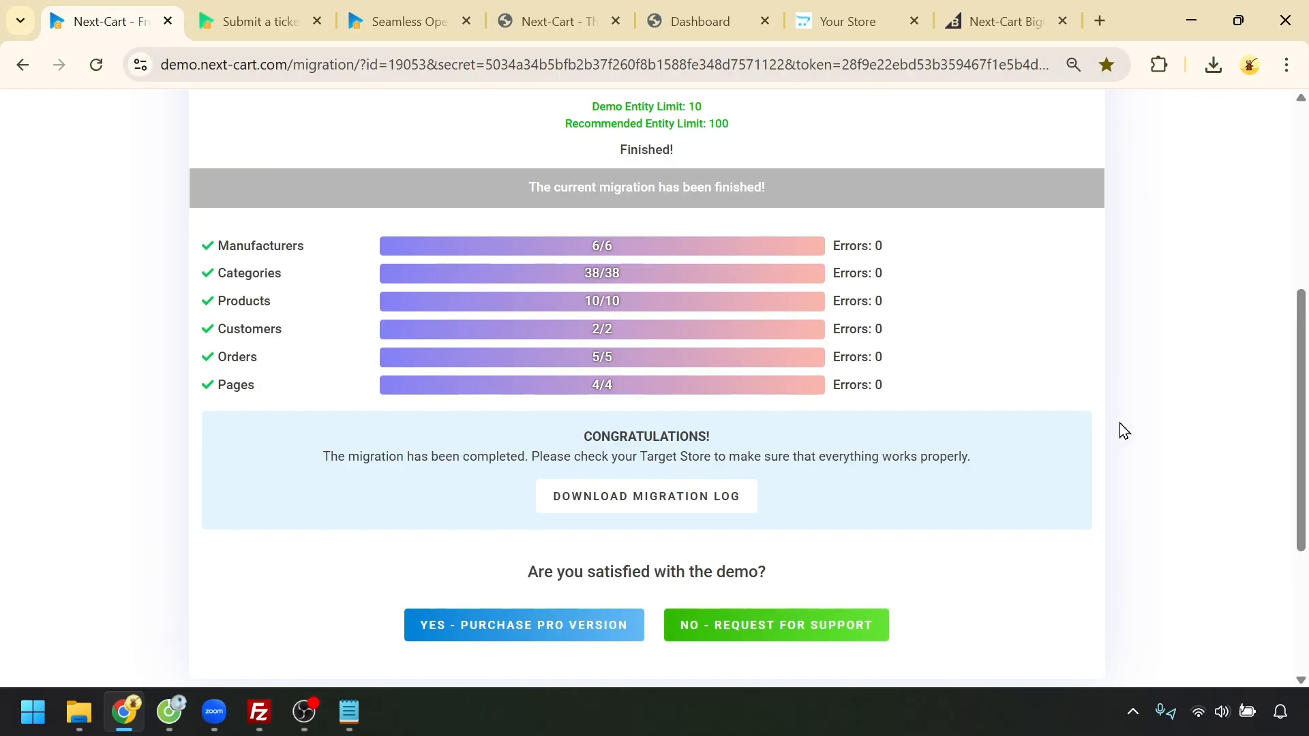